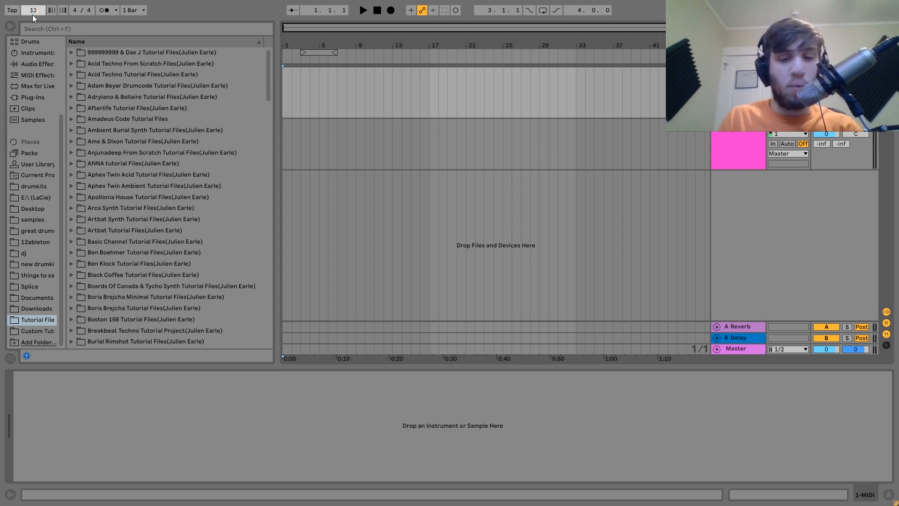
Step: Set the project tempo to 135 BPM
text(5)
key(Return)
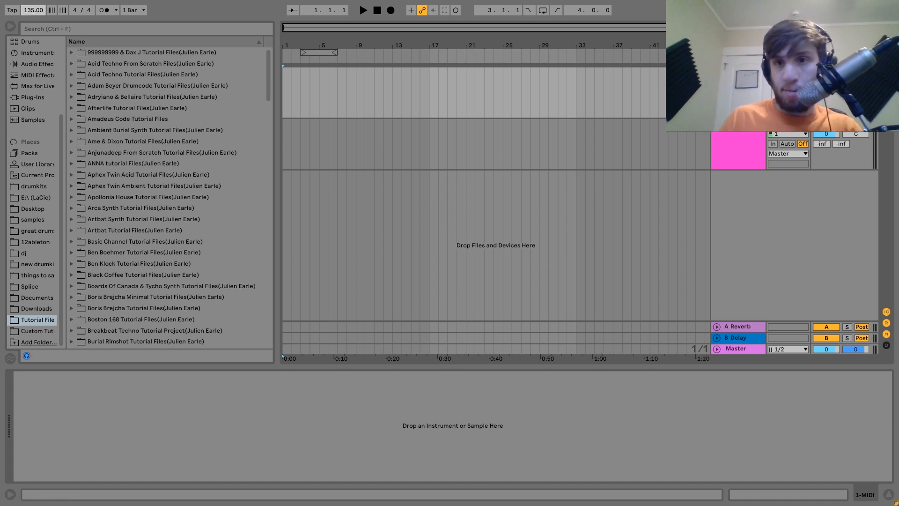
Step: Create an empty MIDI clip at the start of the first track, extend it to 8 bars and loop that range
drag(374, 42, 346, 86)
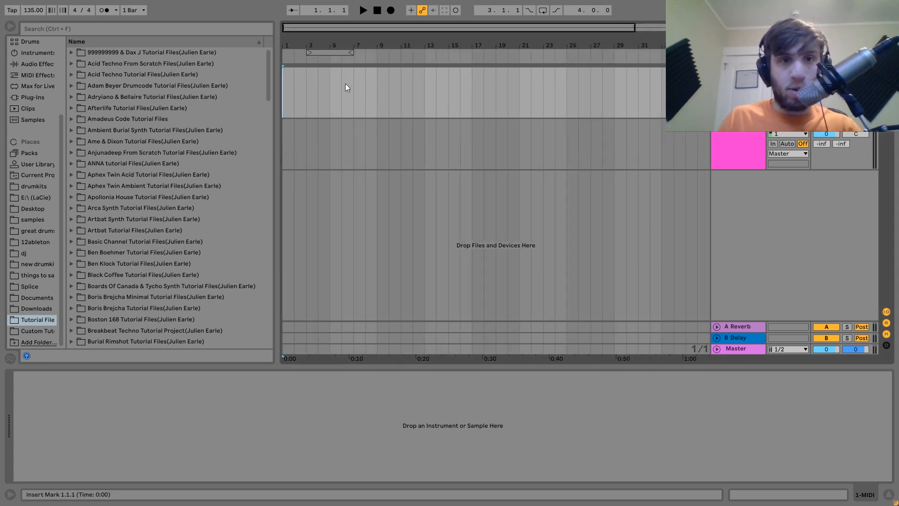
key(ctrl+shift+m)
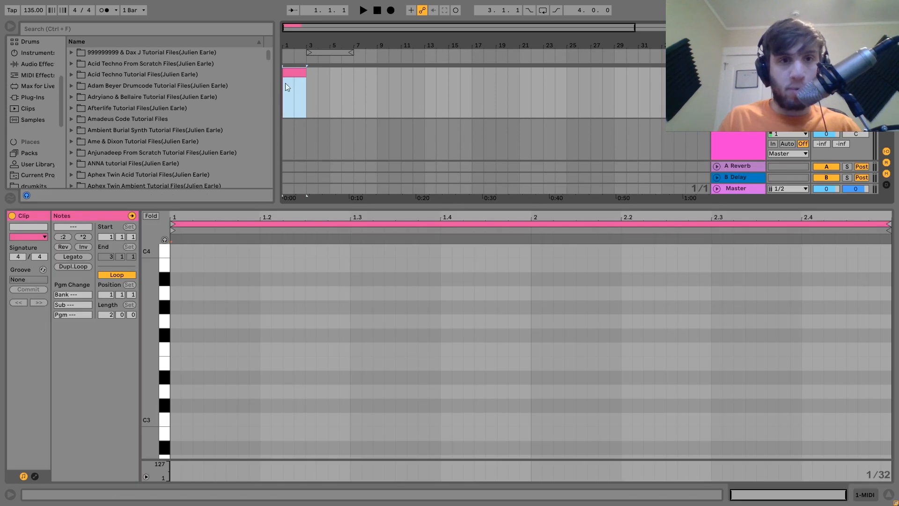
drag(304, 72, 377, 71)
key(ctrl+l)
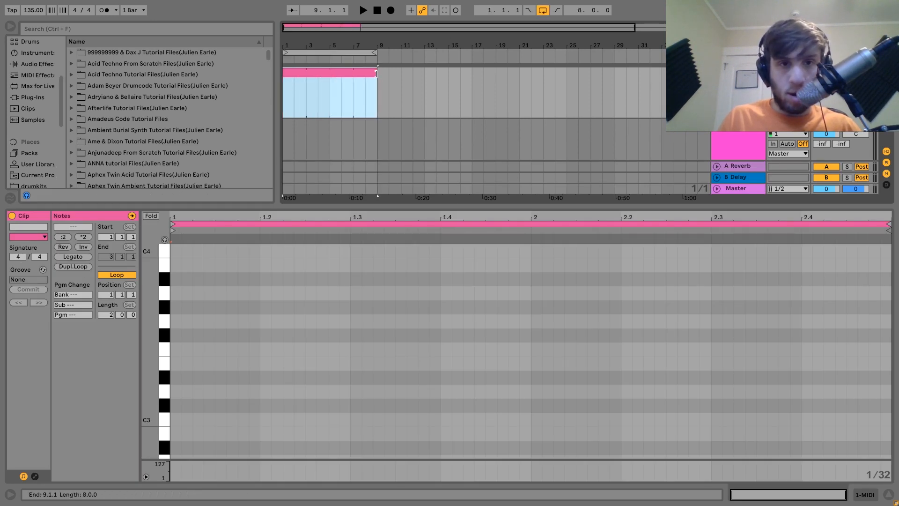
Step: Preview Kick.wav from the 999999999 & Dax J tutorial folder and from the Acid Techno From Scratch folder
double_click(739, 73)
click(97, 64)
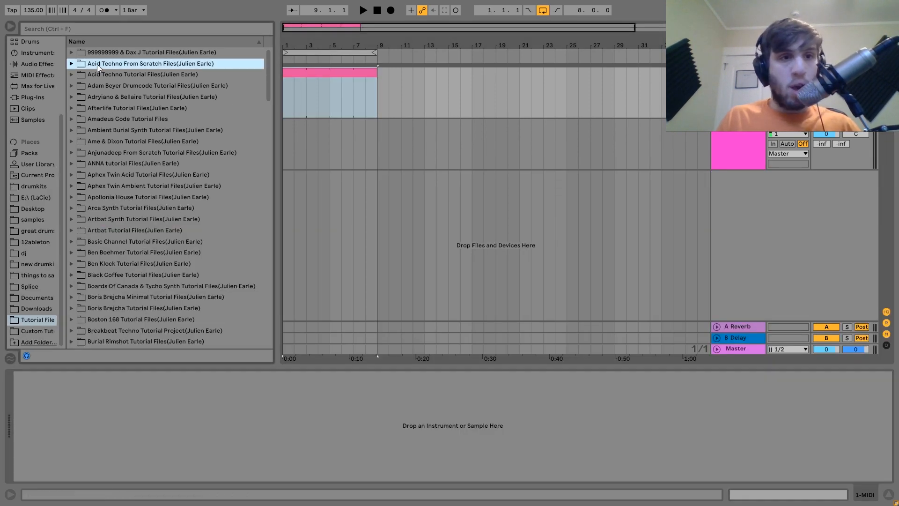
key(Up)
key(Right)
key(Down)
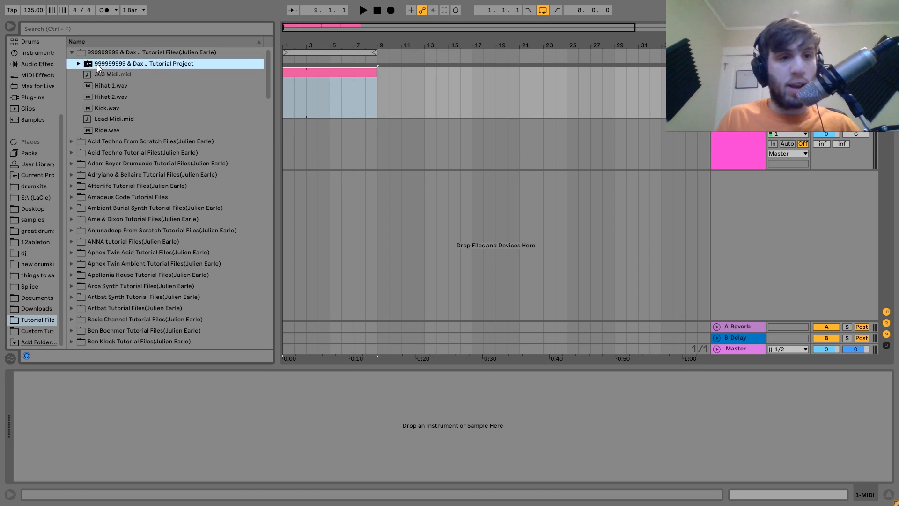
click(99, 108)
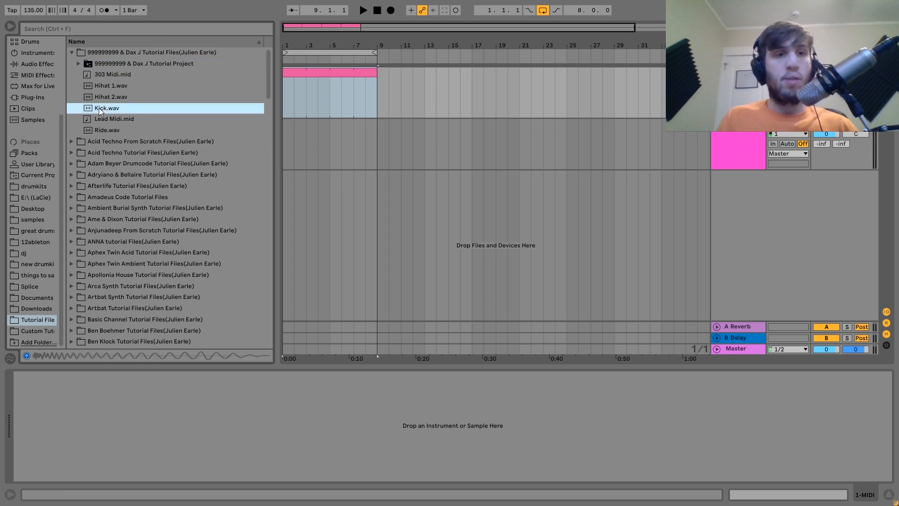
double_click(108, 141)
click(100, 131)
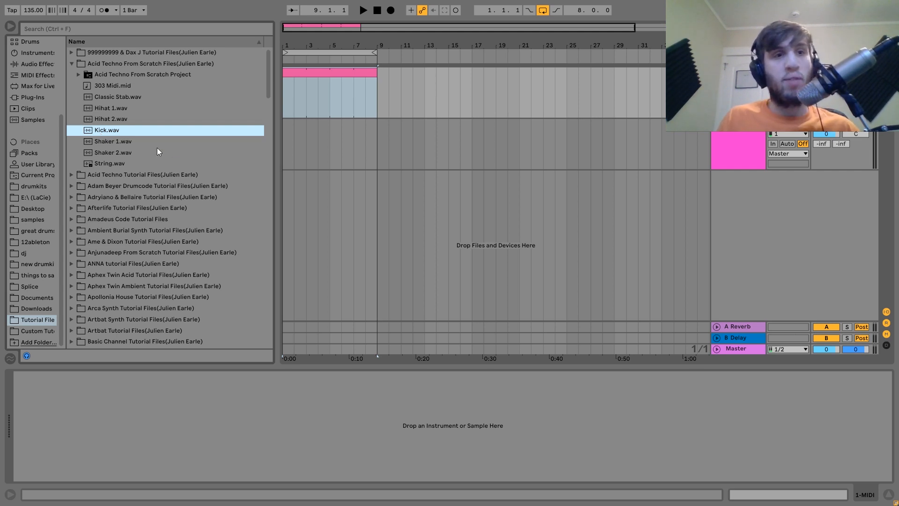
Step: Load Kick.wav from the 999999999 & Dax J tutorial folder onto the first MIDI track
double_click(73, 54)
click(103, 108)
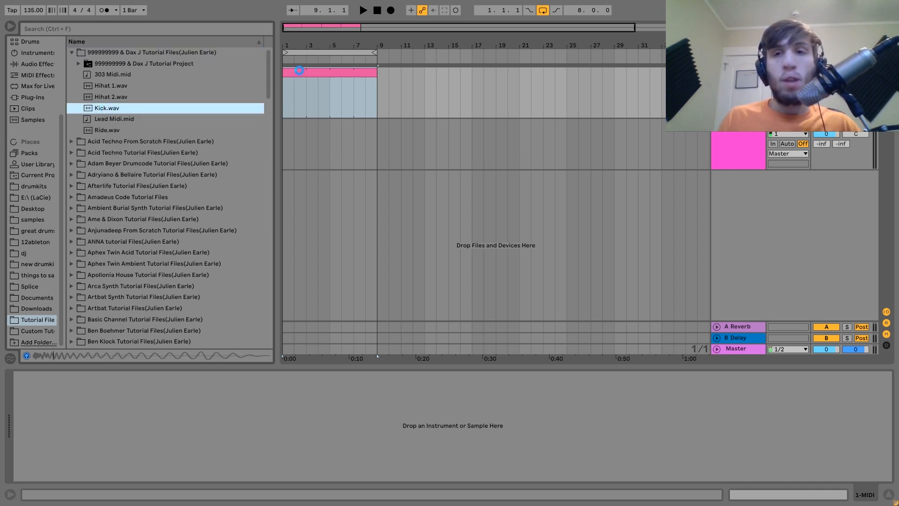
Step: Add a one-beat C3 note at the start of the kick clip and duplicate it onto every beat of the two bars
click(297, 75)
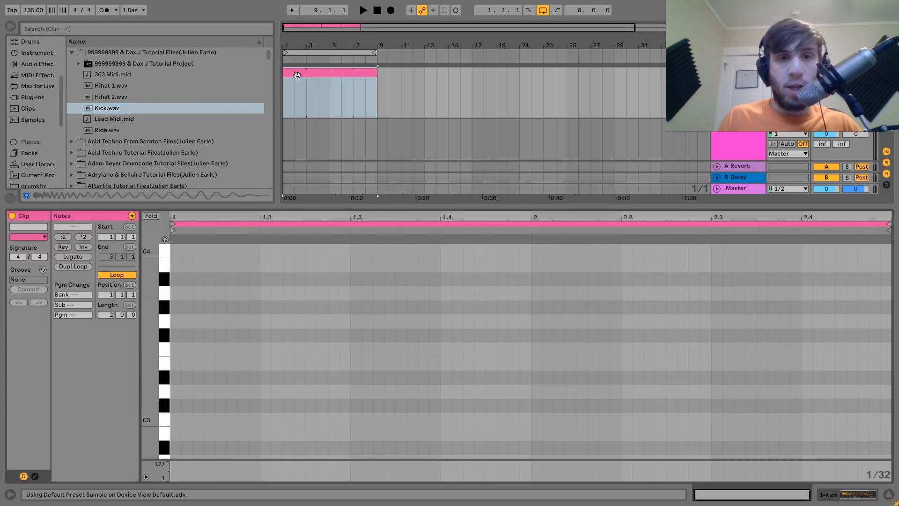
double_click(176, 420)
key(shift+Right)
key(shift+Right)
key(shift+Right)
key(shift+Right)
key(shift+Right)
key(shift+Right)
key(shift+Right)
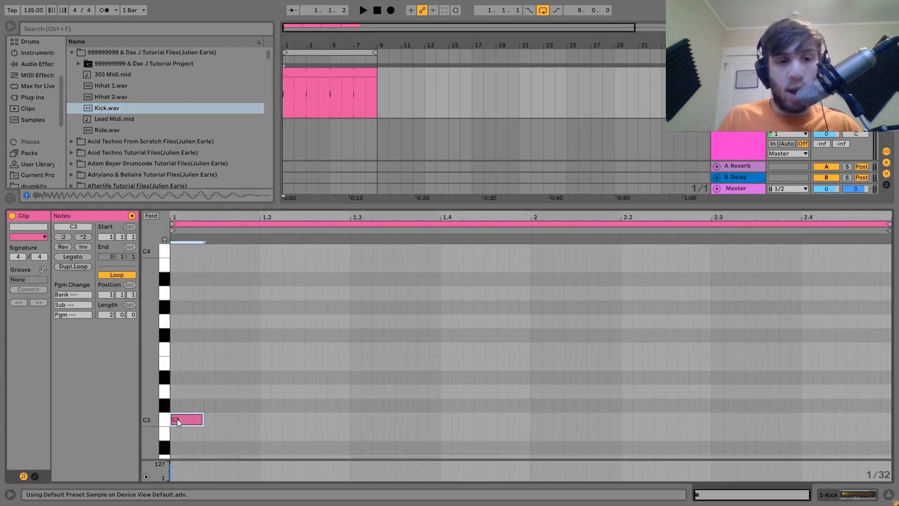
key(ctrl+d)
key(ctrl+d)
key(ctrl+d)
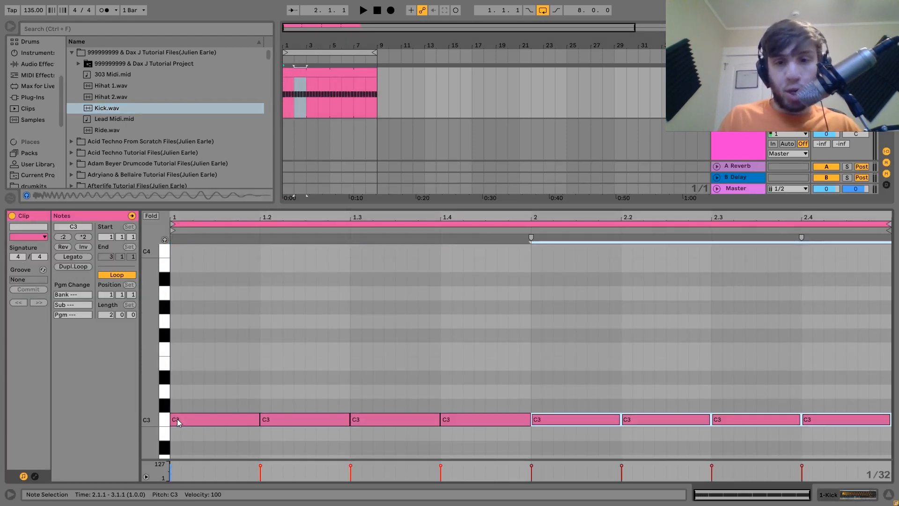
Step: Add a Saturator audio effect after the kick sampler on the first track
key(shift+Tab)
click(361, 74)
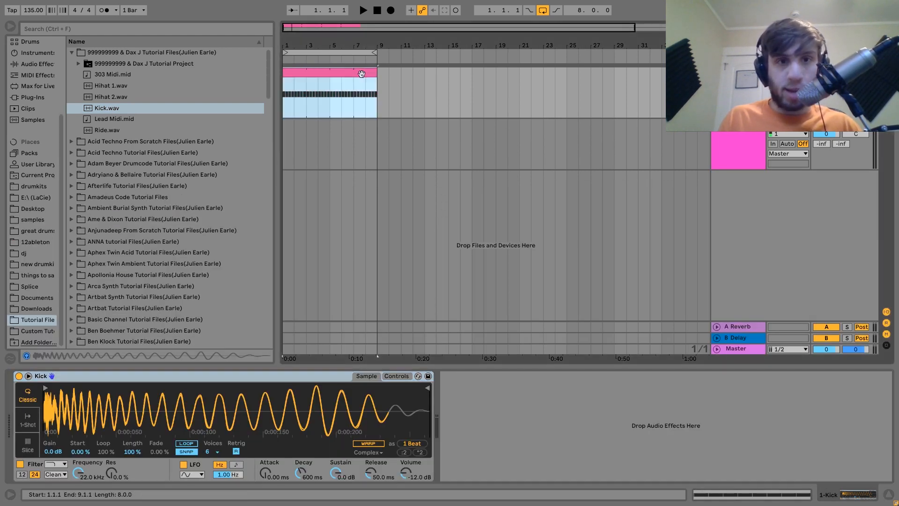
click(28, 63)
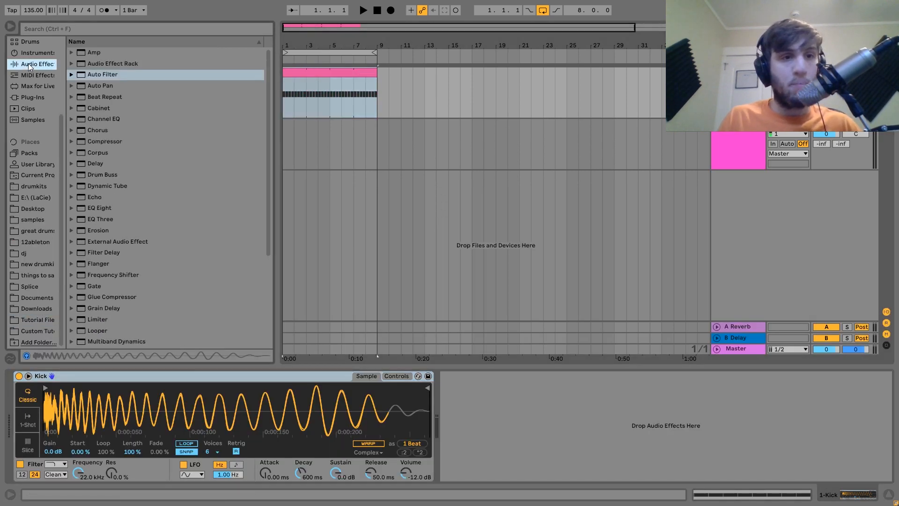
scroll(112, 145, down, 5)
double_click(100, 290)
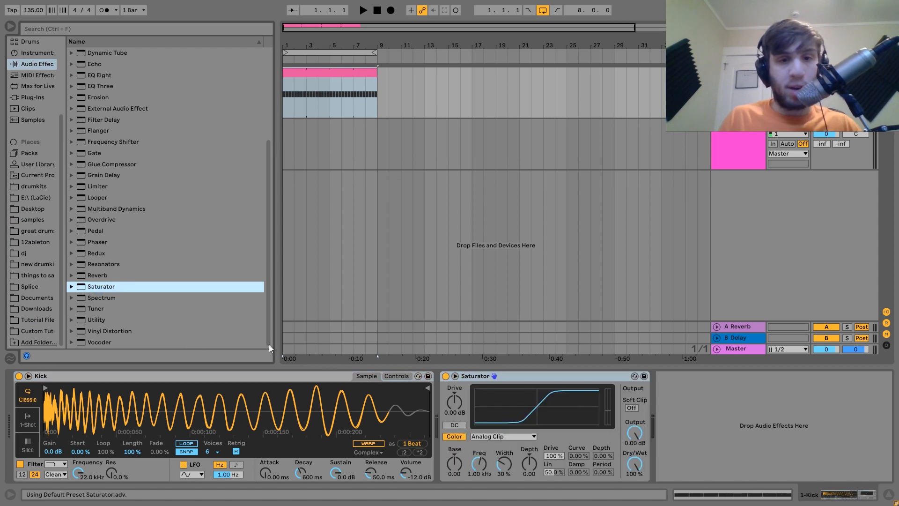
Step: During playback, set the Saturator's Drive to 1.71 dB and Base to 2.29, and toggle Snap in the kick sampler
key(space)
drag(459, 400, 459, 397)
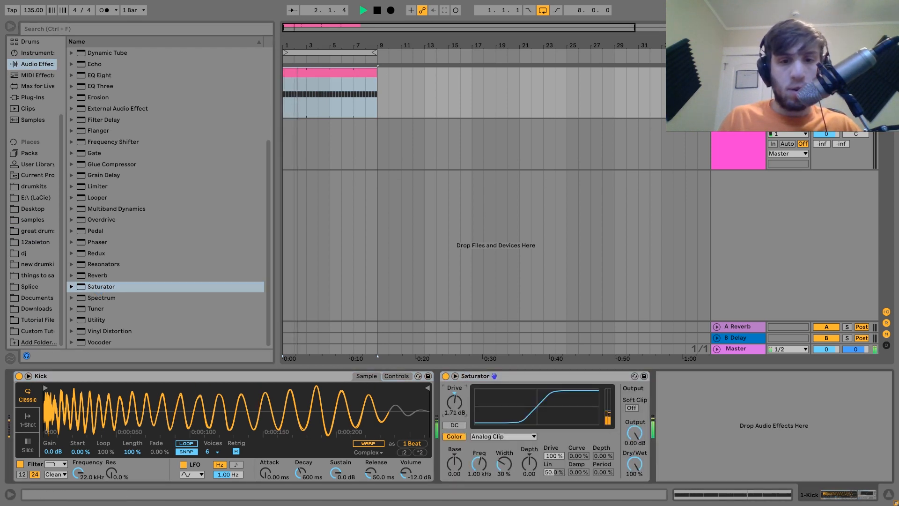
click(185, 452)
drag(457, 468, 458, 455)
key(space)
Step: Add an Audio Effect Rack after the Saturator and create two chains in it
scroll(195, 268, up, 4)
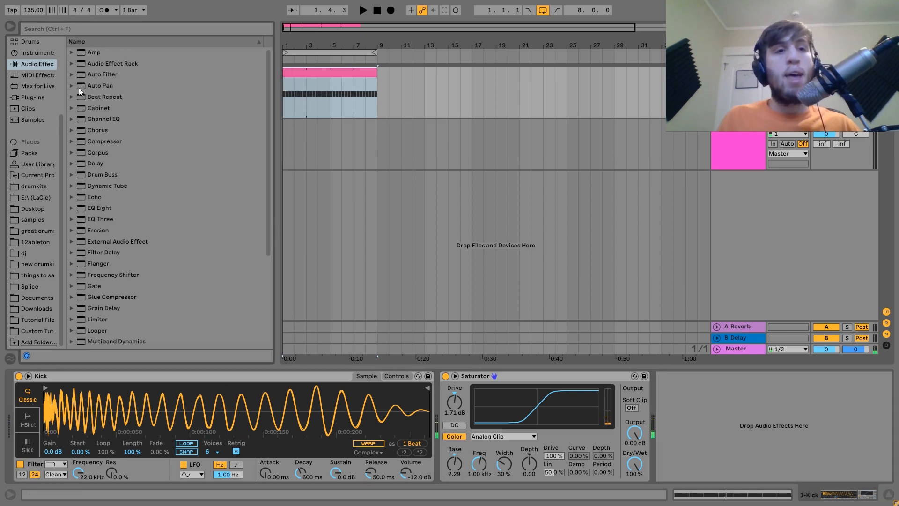
click(116, 63)
drag(711, 423, 662, 397)
click(687, 412)
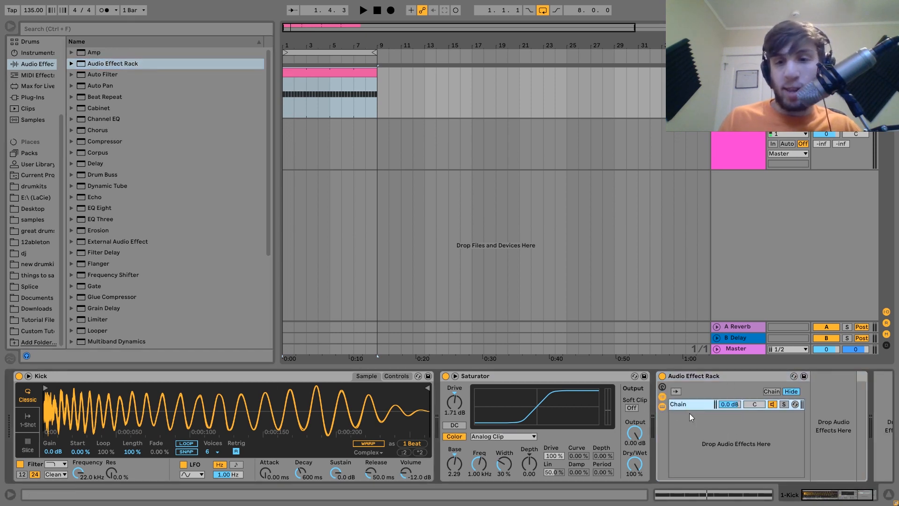
right_click(691, 414)
click(707, 423)
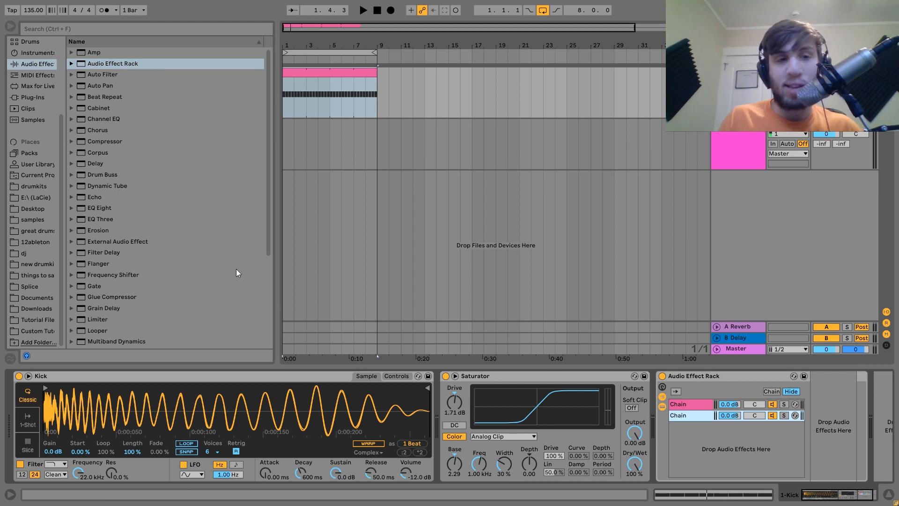
Step: Add a Delay to the rack's second chain and solo that chain
scroll(236, 269, down, 4)
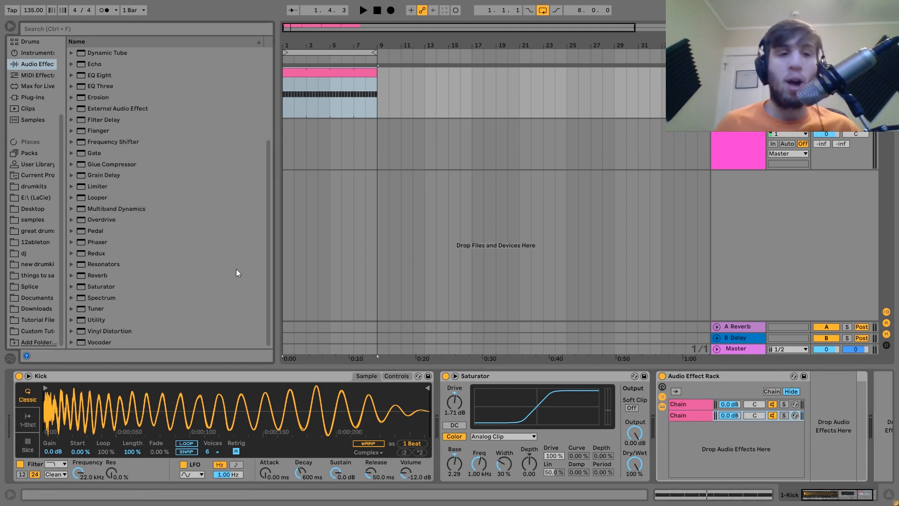
scroll(119, 270, up, 4)
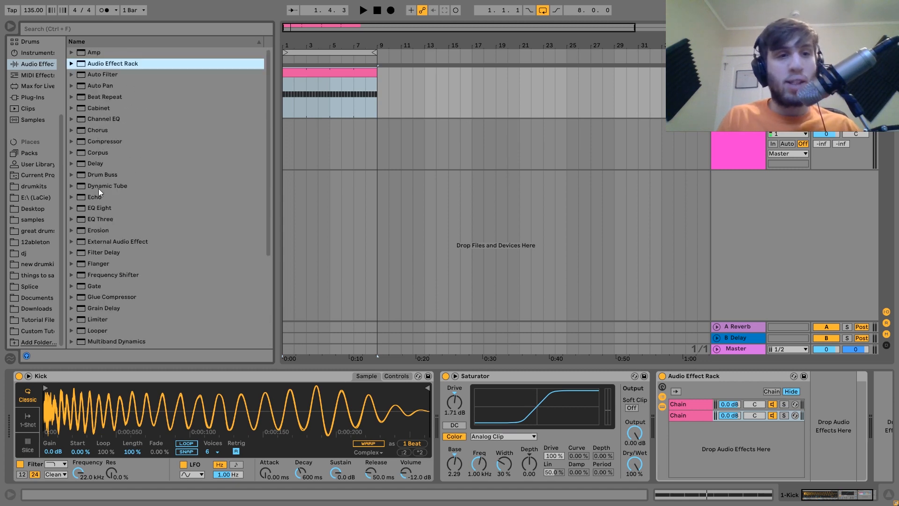
drag(91, 168, 706, 416)
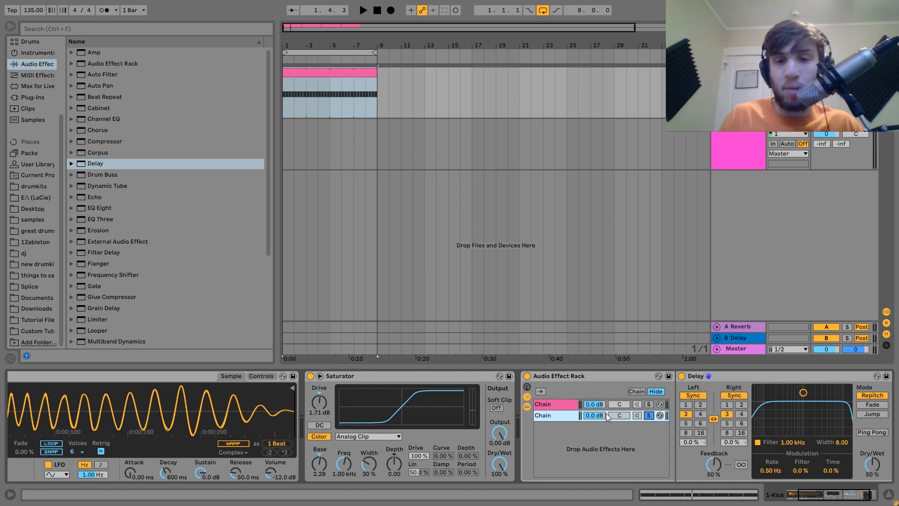
Step: Rename the rack's first chain "dry" and its second chain "rumble"
click(548, 404)
text(d)
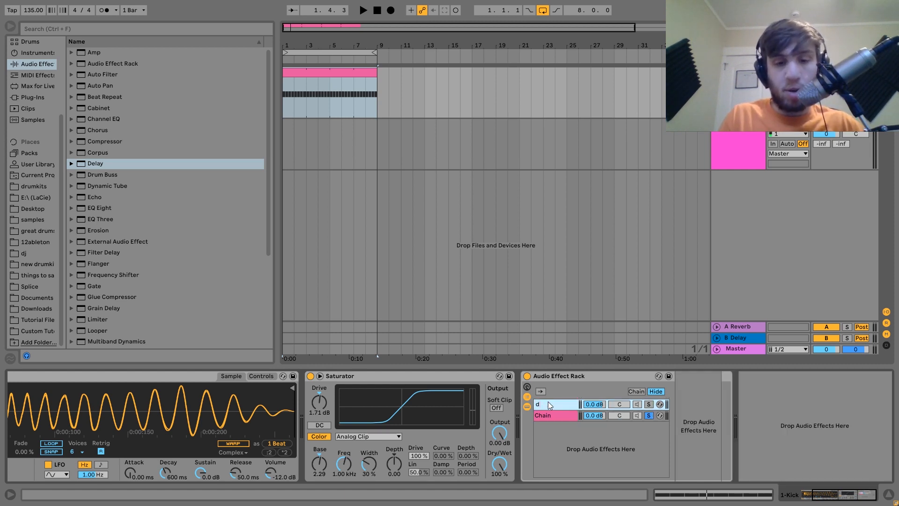
text(ry)
key(Tab)
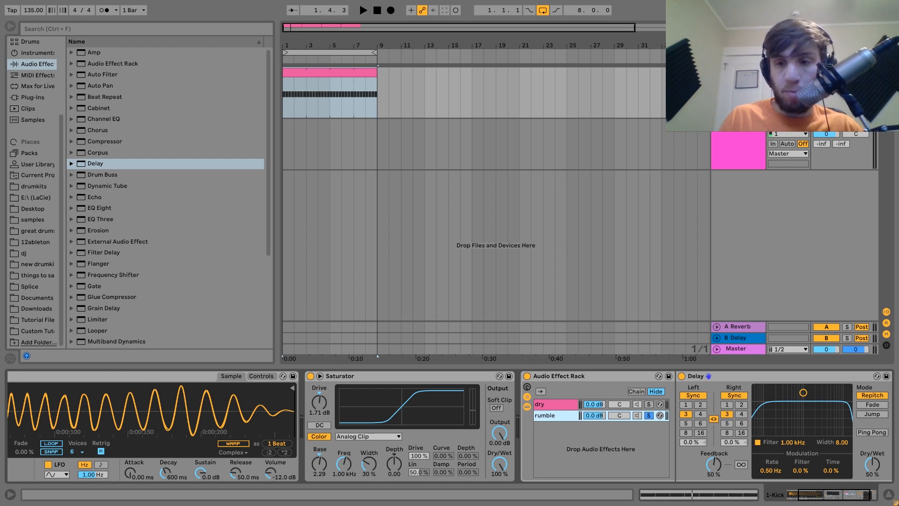
Step: Set the Delay's Dry/Wet to 100% and its synced delay time to 1 on both channels while playing the kick
drag(873, 469, 873, 431)
key(space)
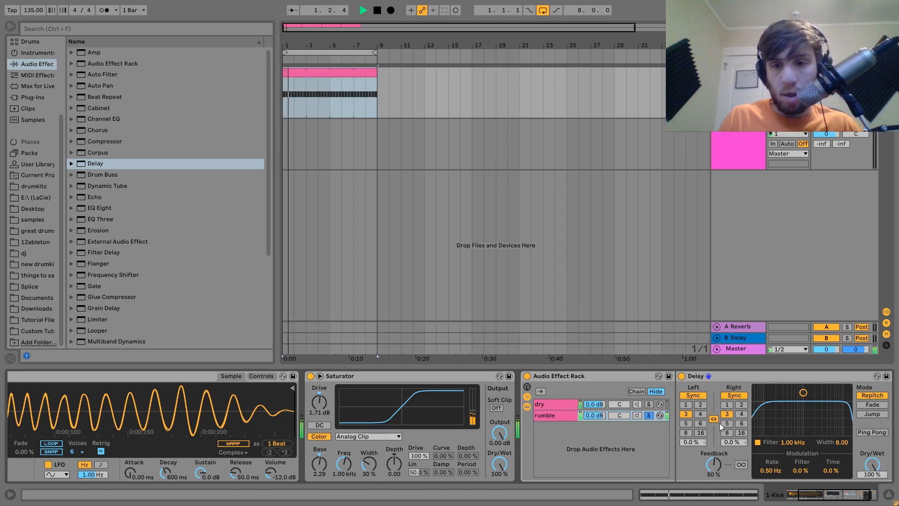
click(727, 405)
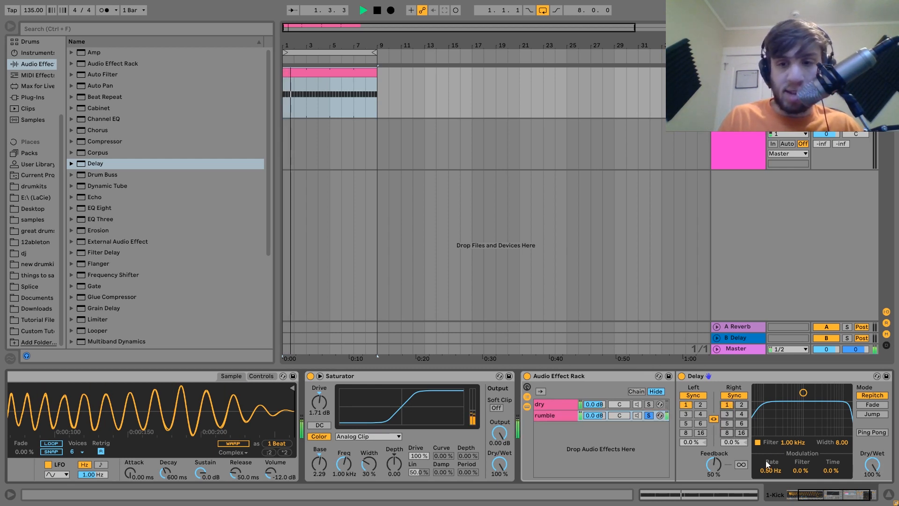
Step: Unsolo the rumble chain and lower its volume to -10 dB while listening to the mix
click(649, 415)
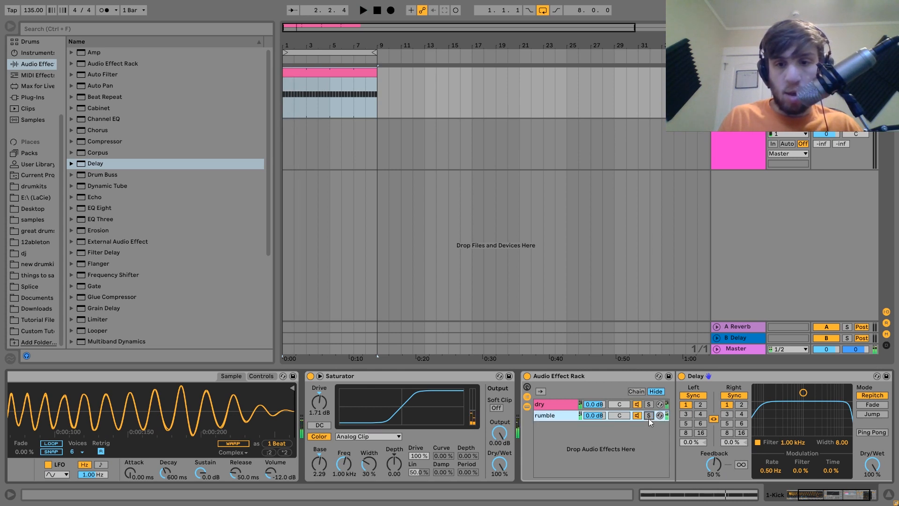
drag(594, 416, 595, 429)
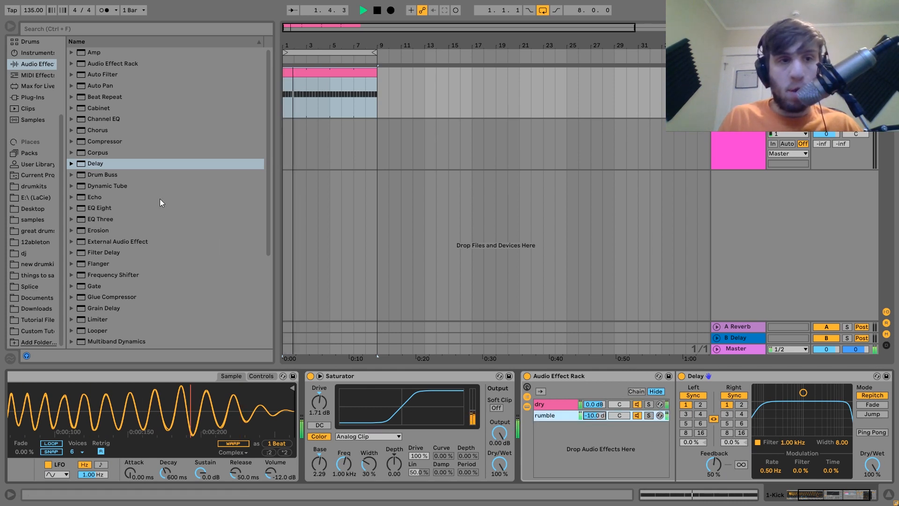
key(space)
Step: Add an Amp effect after the Delay in the rumble chain
click(89, 54)
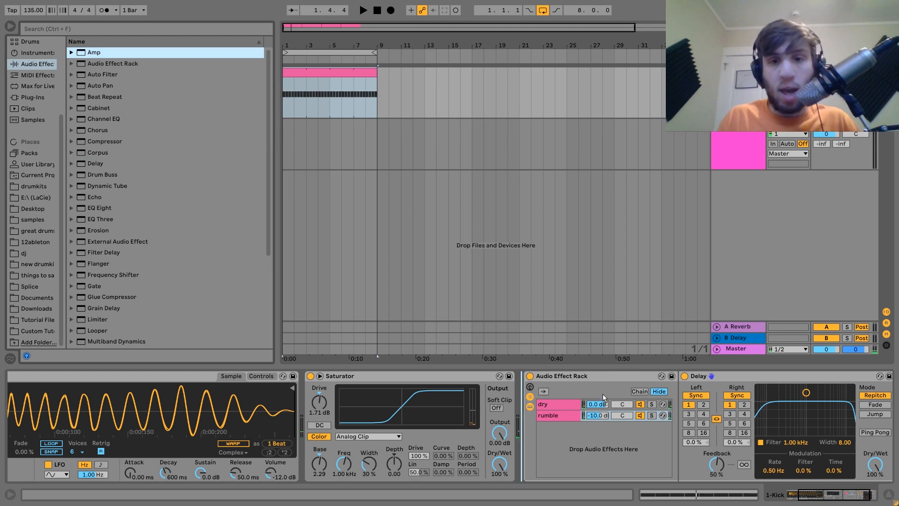
click(595, 416)
Step: During playback, compare other synced delay times, including 3, with 1 on the rumble chain's Delay, ending on 1
key(space)
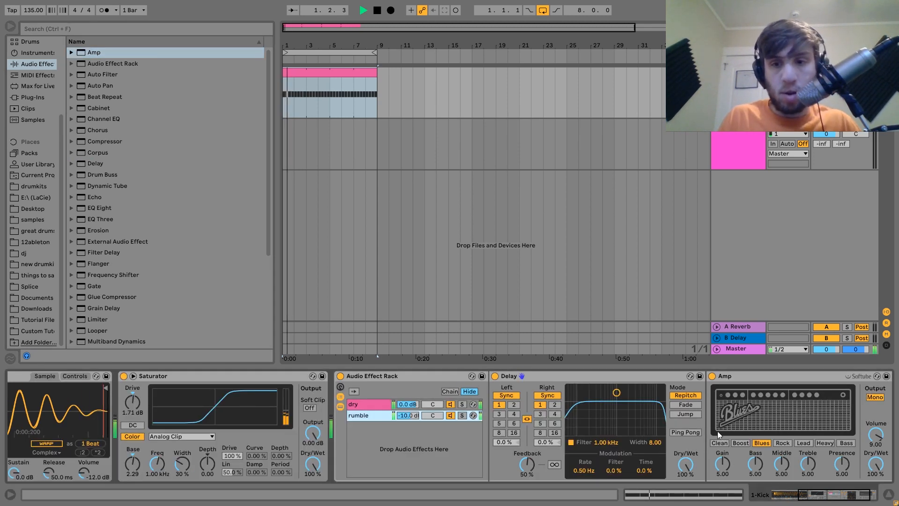
click(515, 405)
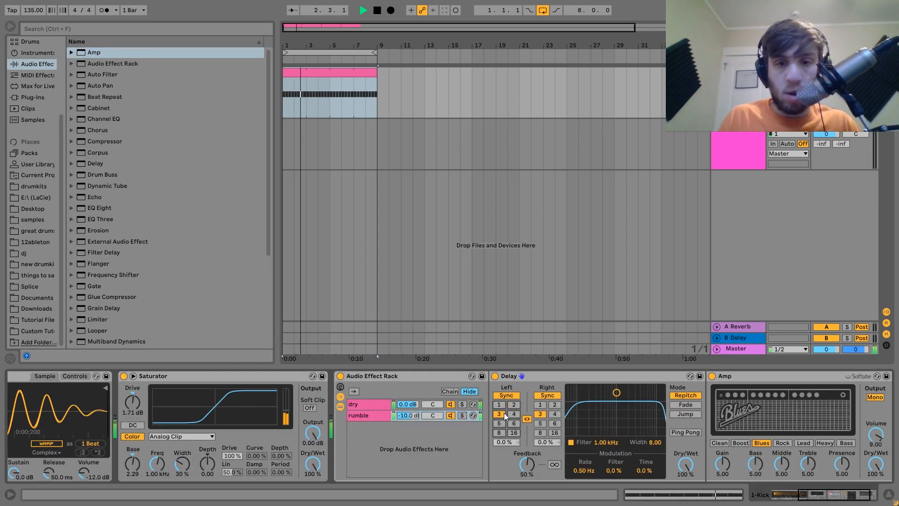
click(501, 405)
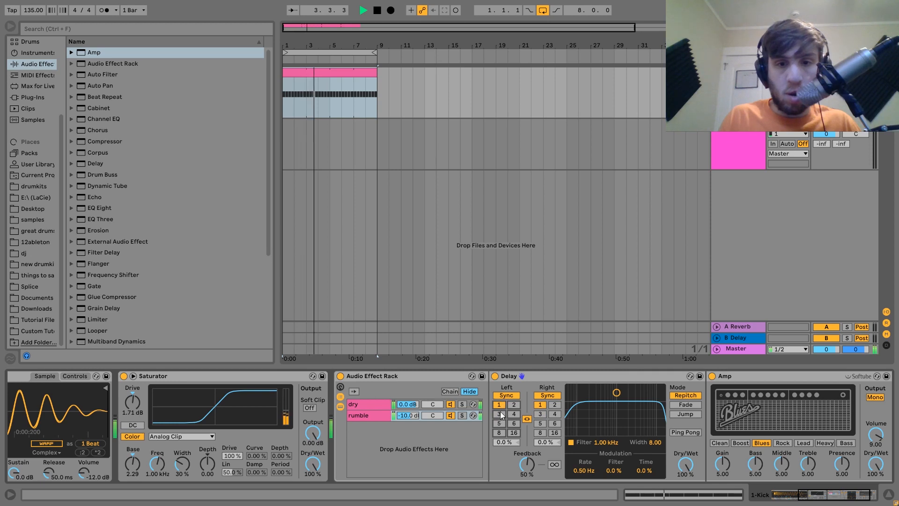
click(513, 404)
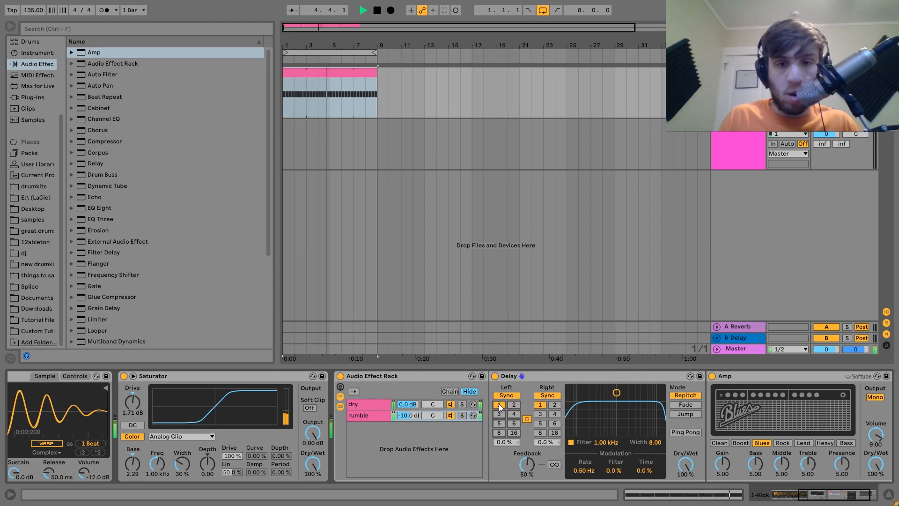
click(499, 414)
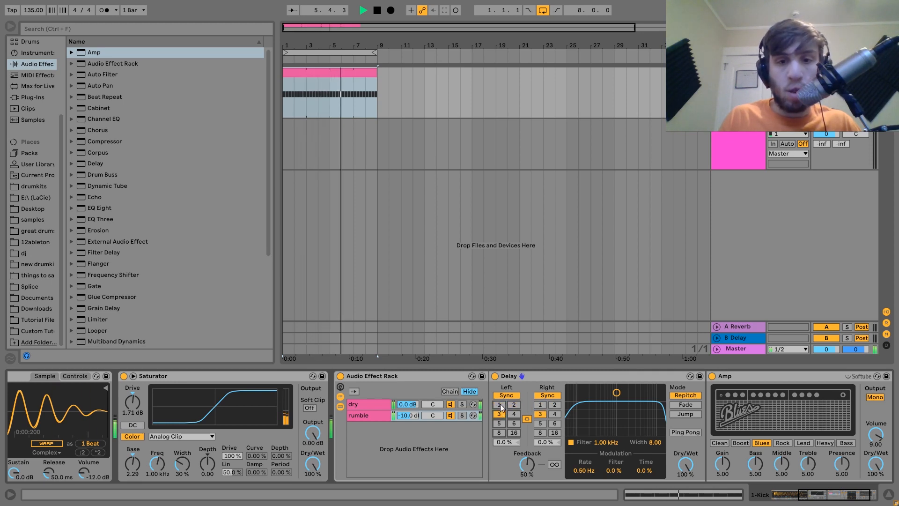
click(500, 404)
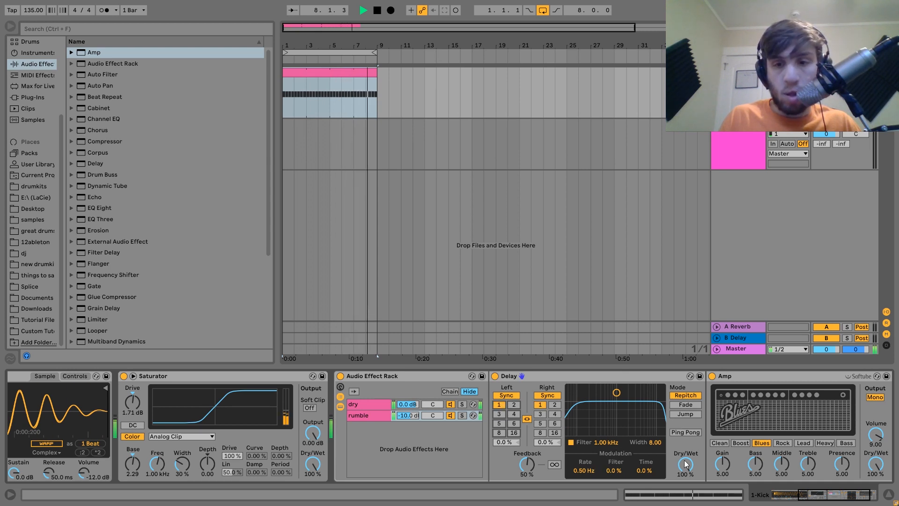
Step: Audition other Amp models such as Lead and Bass during playback, return to Blues, and raise the Amp's Gain to 6.83
key(space)
scroll(728, 452, right, 3)
click(707, 443)
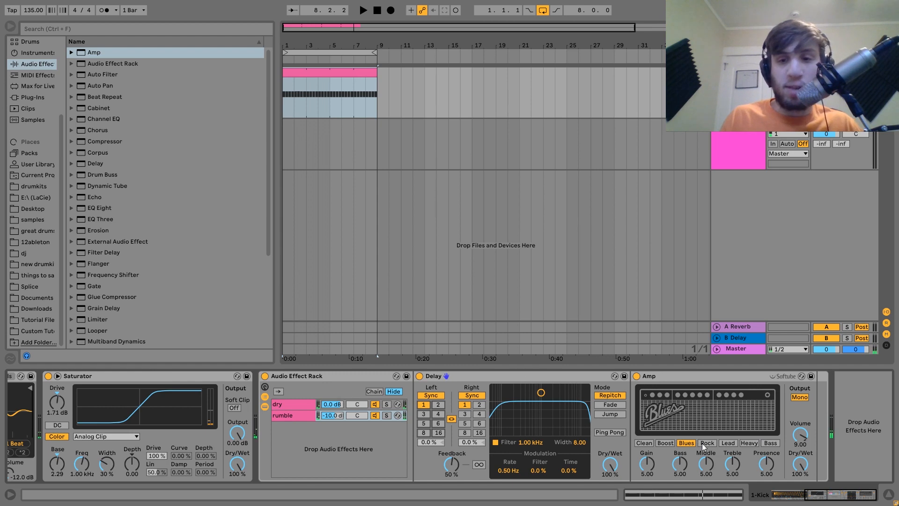
key(space)
click(728, 443)
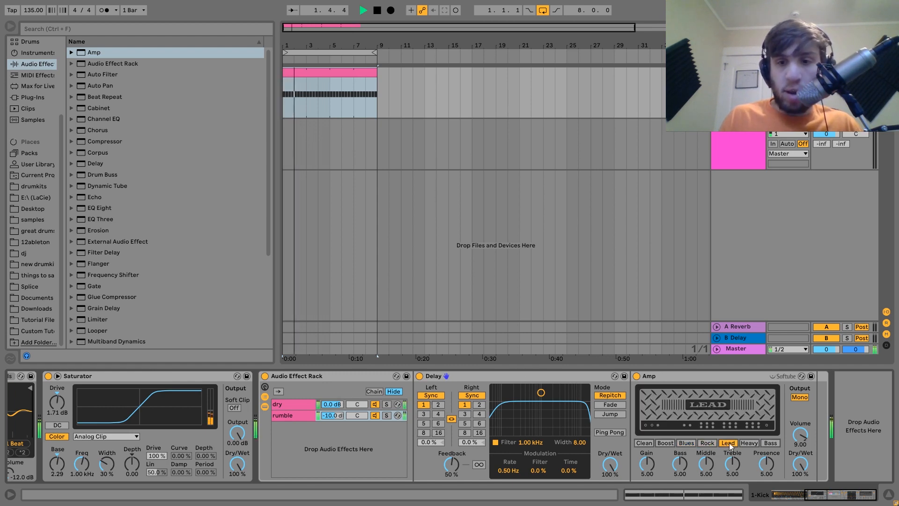
click(749, 443)
click(770, 443)
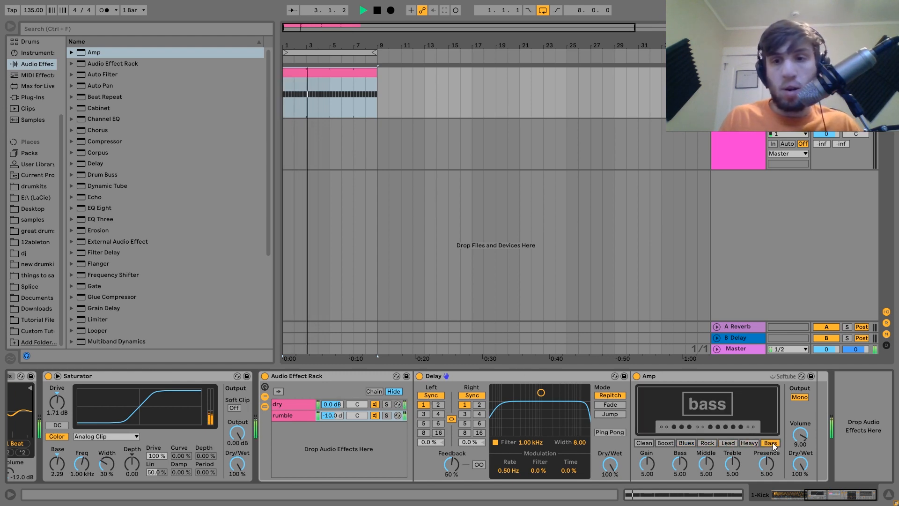
click(687, 444)
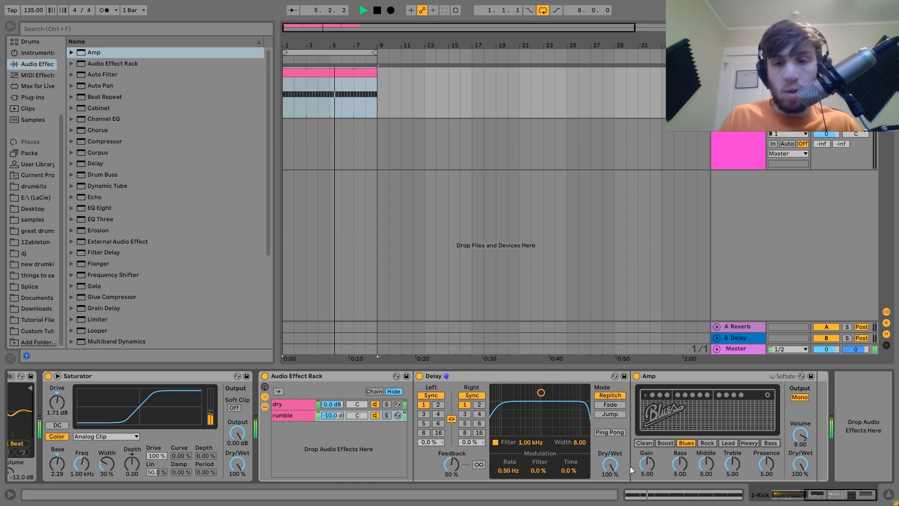
drag(643, 471, 643, 414)
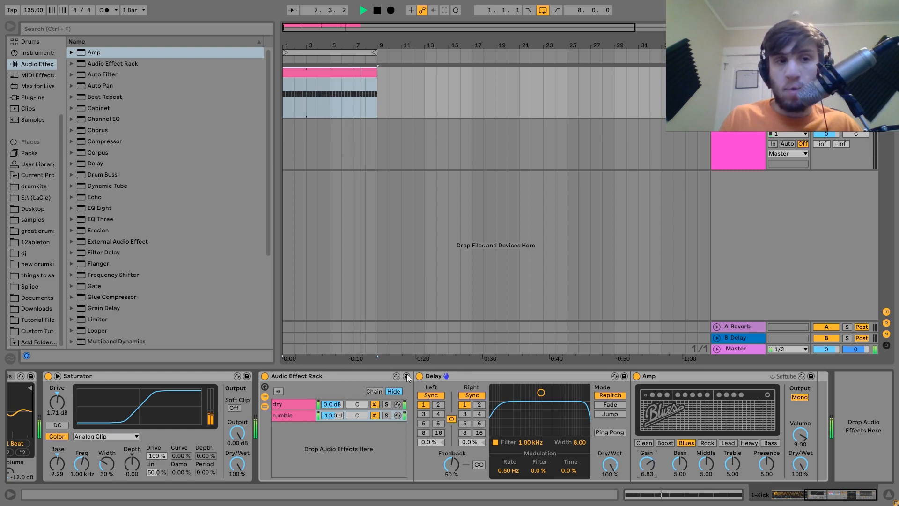
key(space)
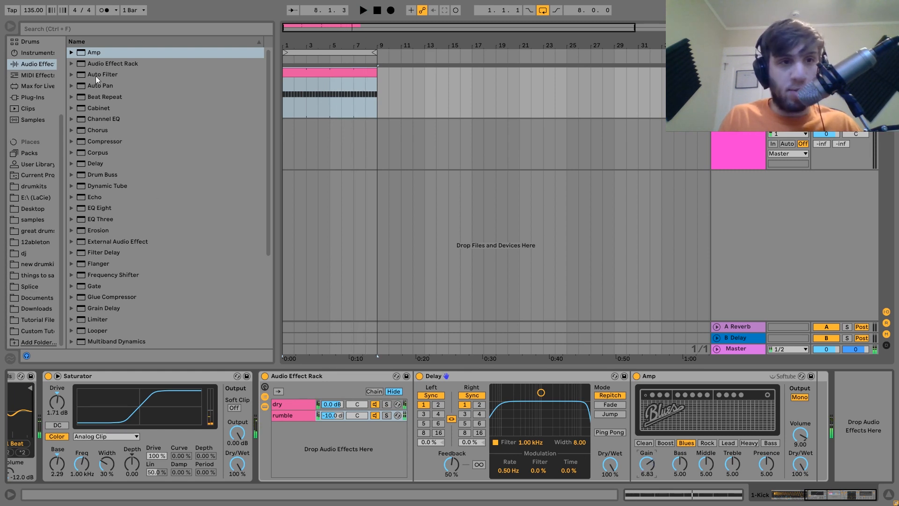
Step: Add an Auto Filter after the Amp as a low-pass at 1.16 kHz with 32% resonance and play the result
click(95, 76)
drag(814, 417, 758, 429)
key(space)
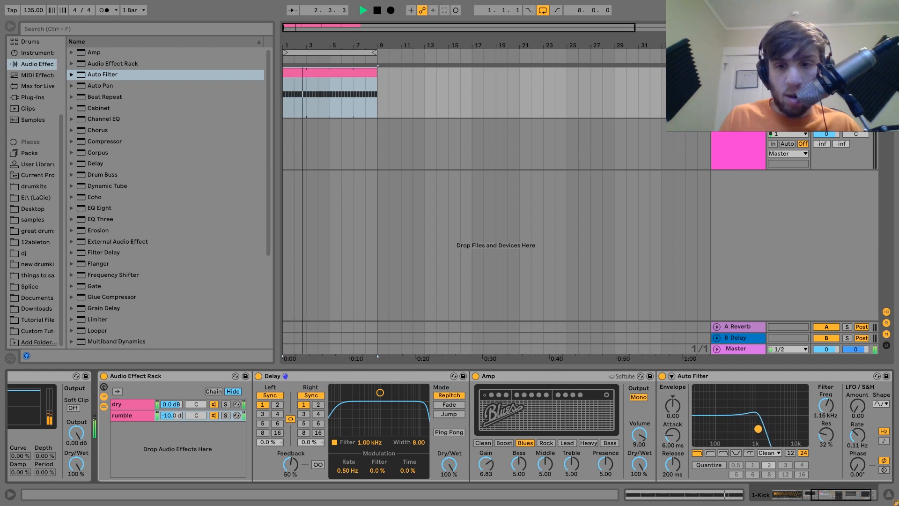
Step: Stop playback and add an Auto Pan after the Auto Filter at the end of the rumble chain
drag(827, 490, 816, 491)
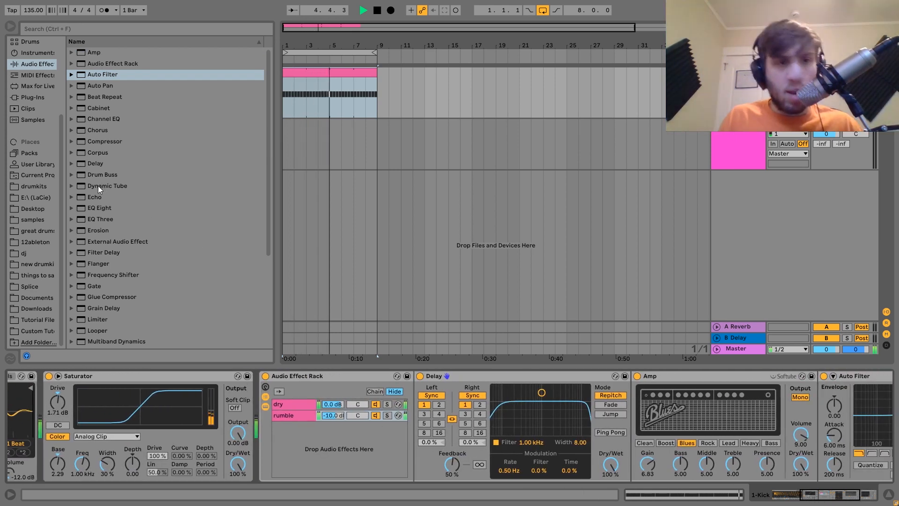
key(space)
drag(92, 88, 296, 415)
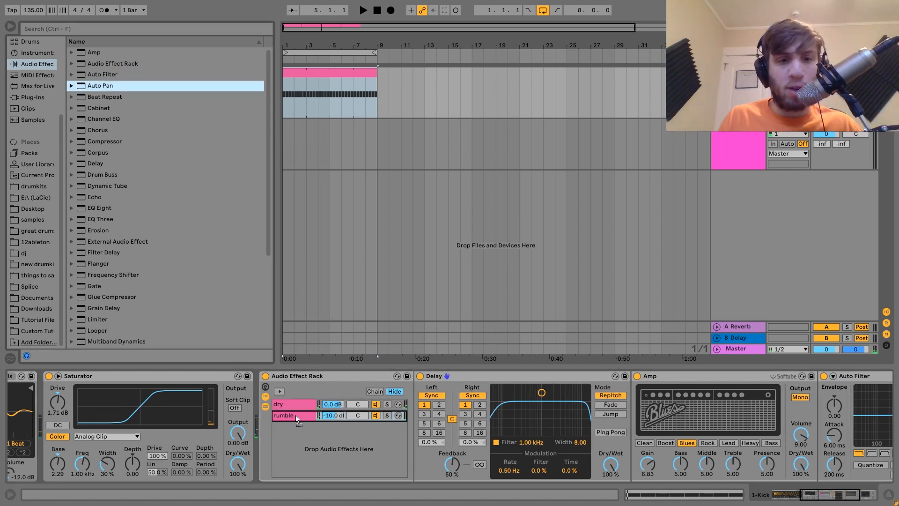
drag(475, 407, 832, 435)
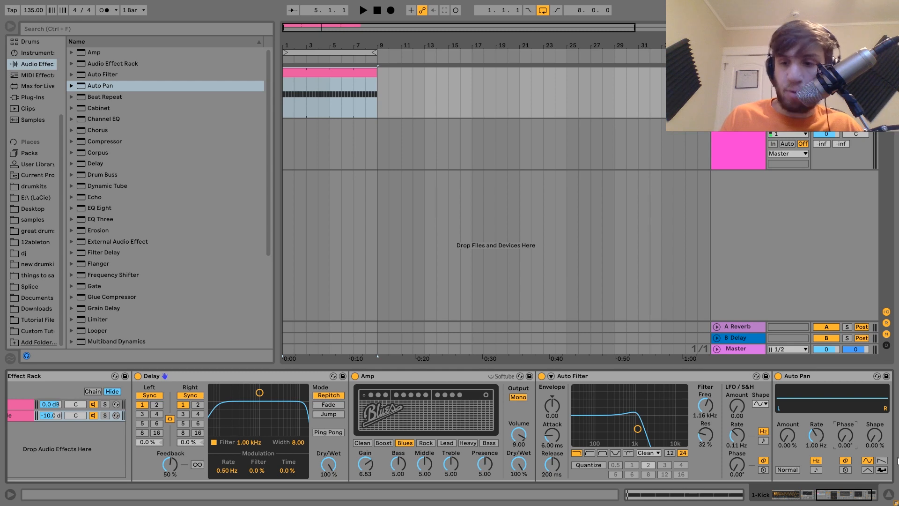
Step: Set the Auto Pan to the sawtooth waveform, tempo-synced 1/4 rate, Invert and an Amount of 76.2% while listening
click(883, 461)
click(816, 469)
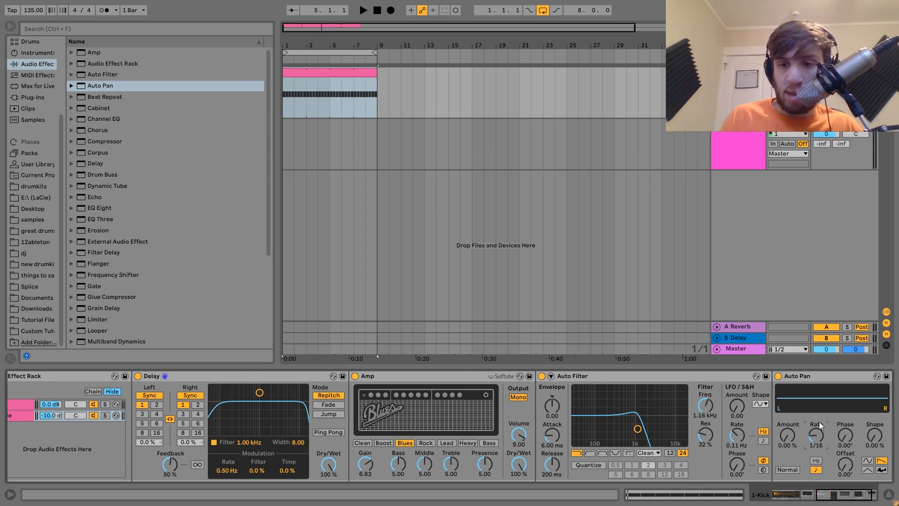
drag(819, 421, 789, 374)
click(791, 469)
key(space)
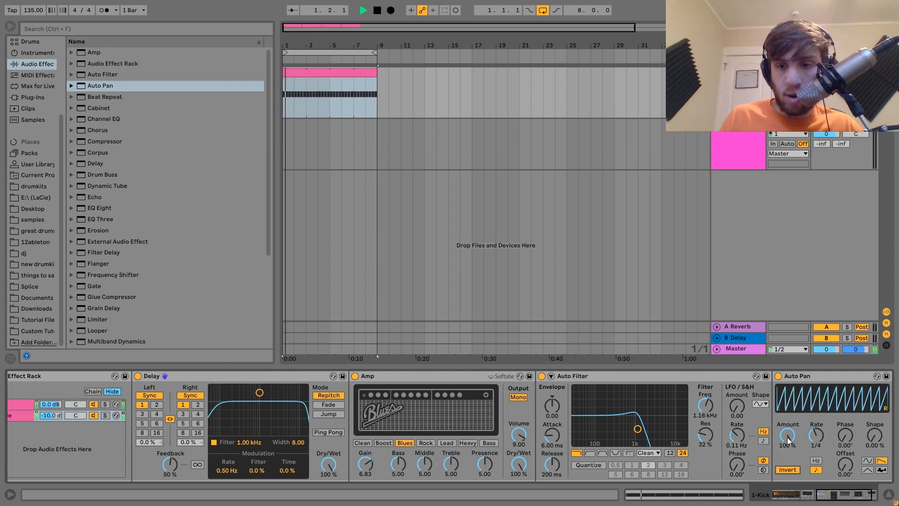
drag(789, 435, 788, 446)
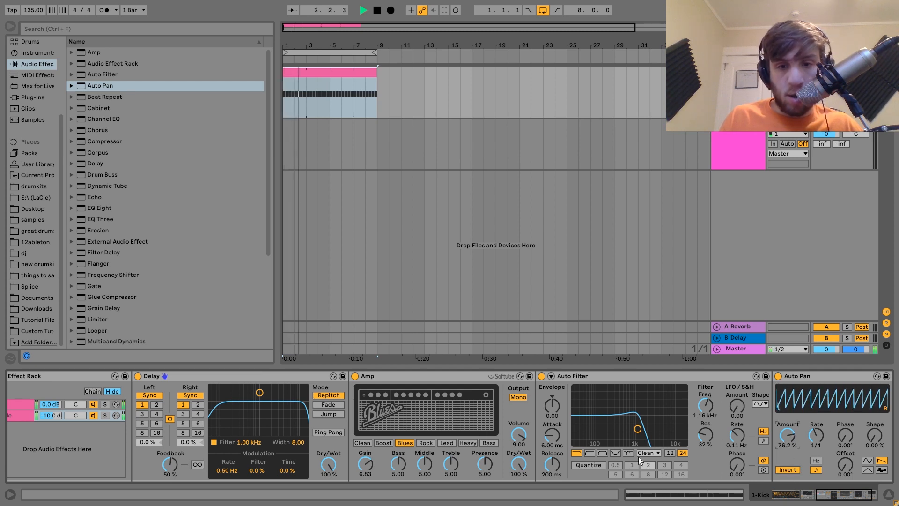
Step: Set the Auto Filter to 1.34 kHz with 51% resonance and add a Saturator between it and the Auto Pan
mouse_move(638, 429)
mouse_down()
mouse_move(656, 434)
mouse_move(641, 422)
mouse_up()
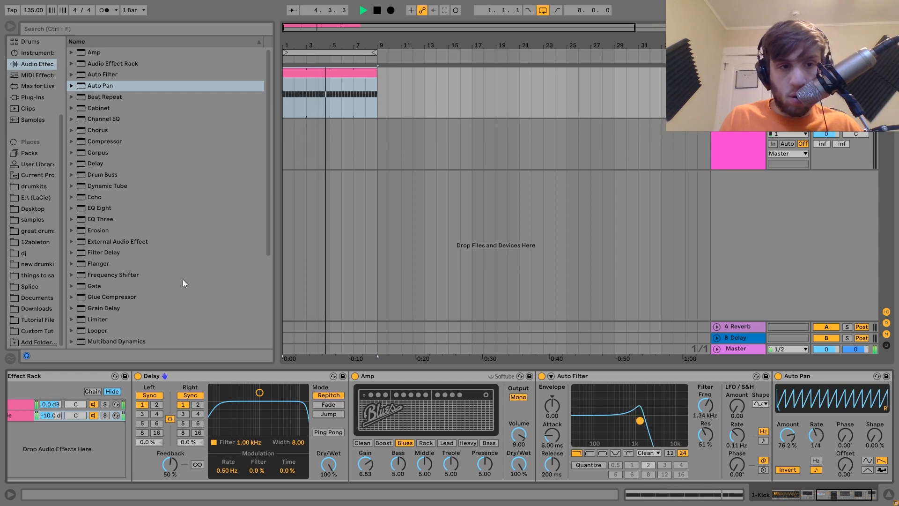
scroll(183, 279, down, 4)
click(98, 286)
drag(764, 444, 767, 443)
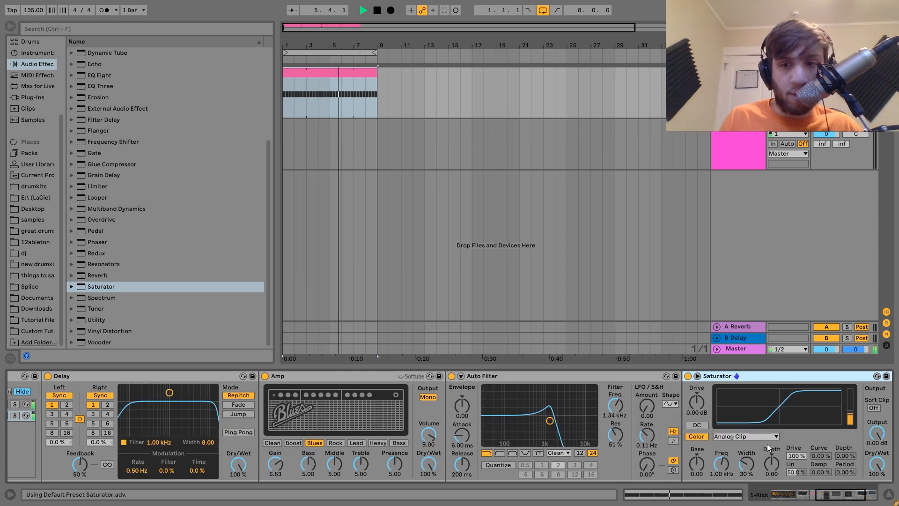
Step: Set the rumble chain Saturator's Drive to 7.43 dB and its Color Base to 4.00 during playback
drag(699, 408, 699, 399)
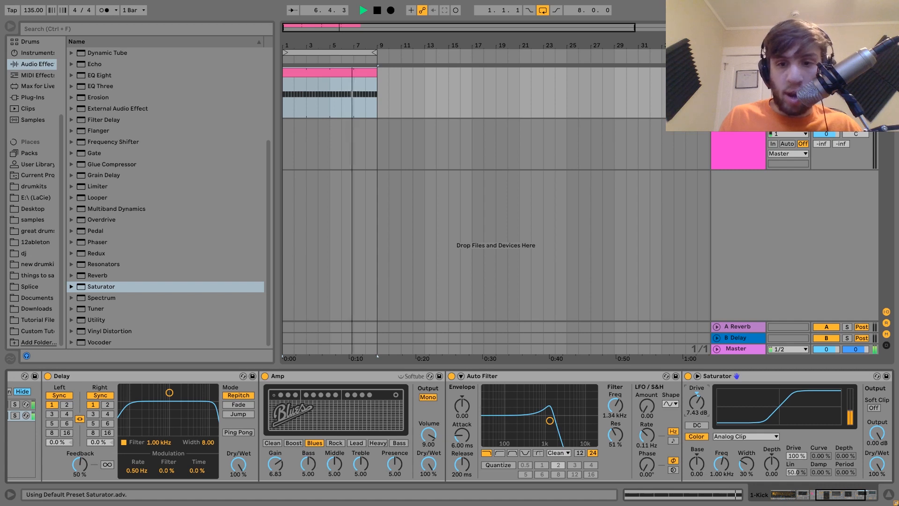
drag(697, 471, 698, 463)
scroll(698, 470, right, 4)
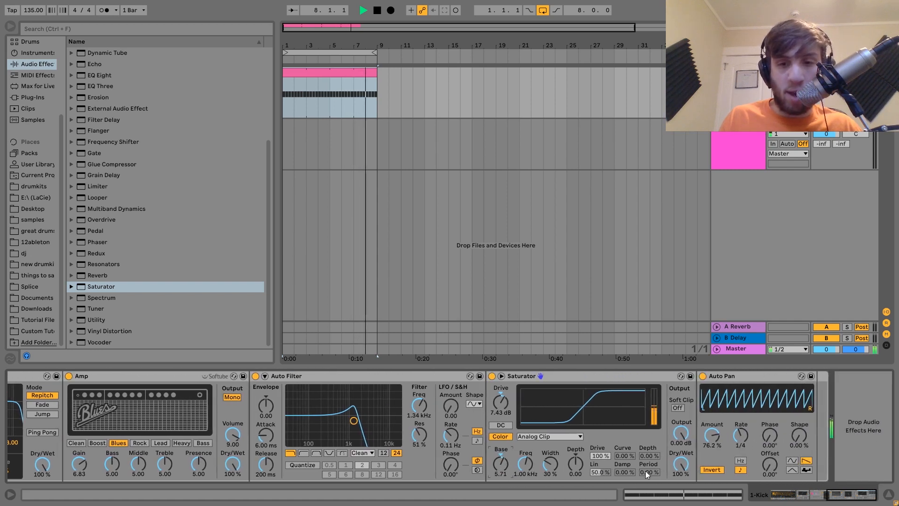
drag(504, 464, 504, 470)
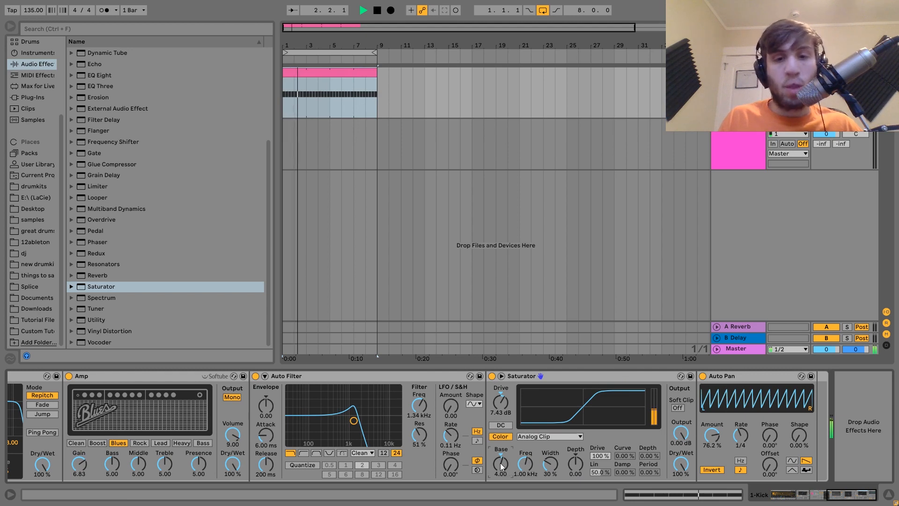
Step: Add a Drum Buss after the effect rack with Crunch at 23% and Damp at 20.0 kHz, and play the kick
scroll(172, 212, up, 4)
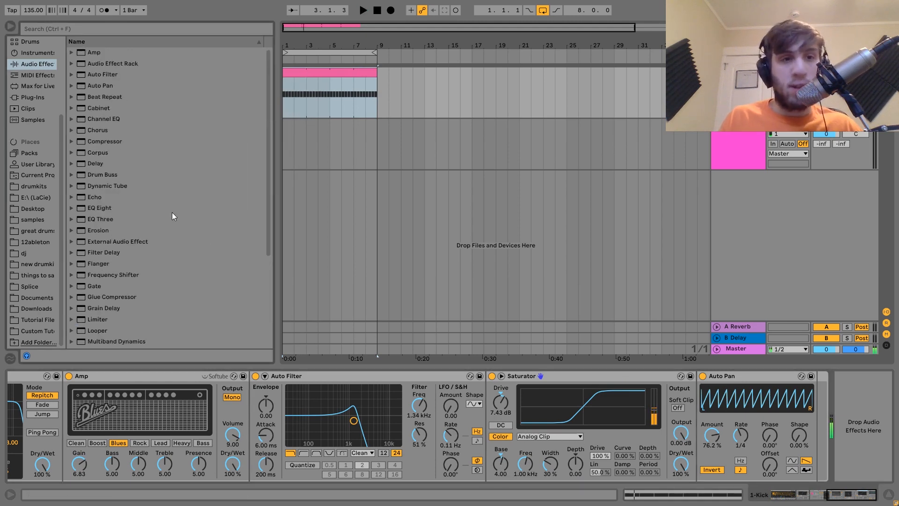
click(100, 176)
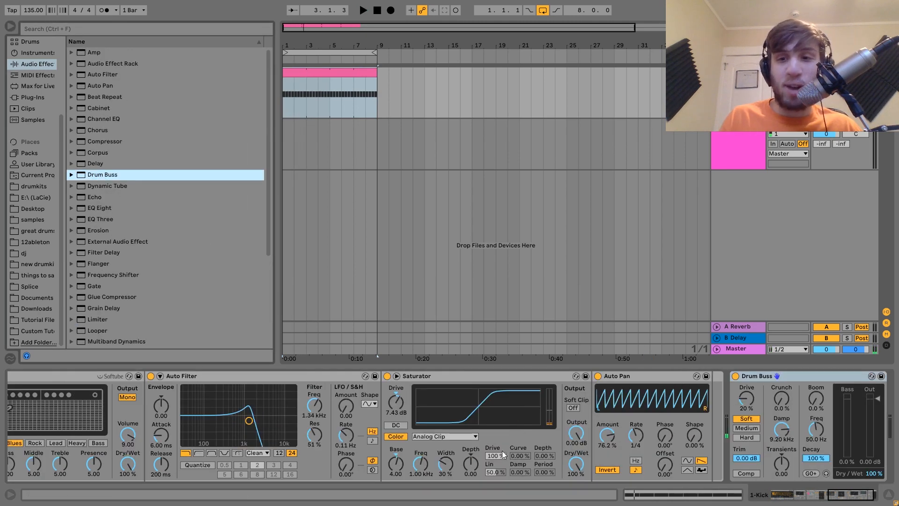
drag(778, 406, 778, 398)
key(space)
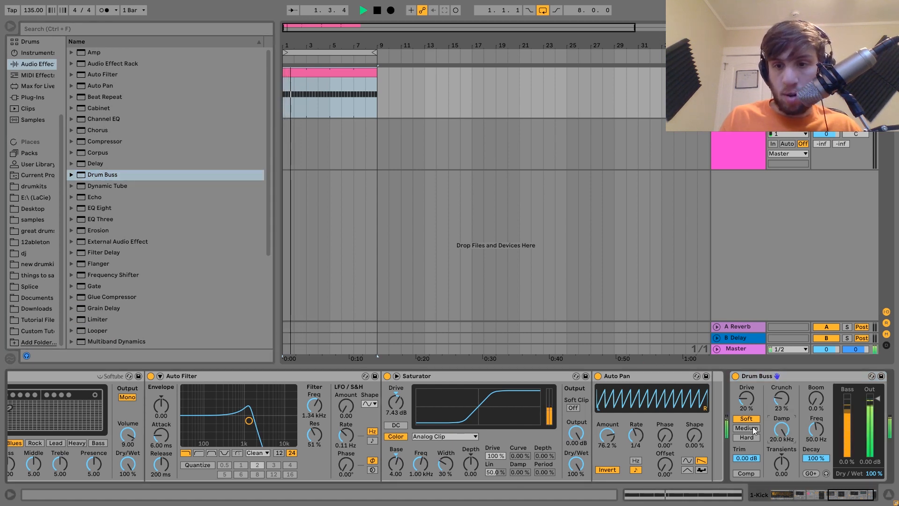
Step: Switch the Drum Buss distortion to Hard after trying Medium, and raise Transients to 0.20
click(749, 428)
click(749, 438)
drag(783, 473, 783, 469)
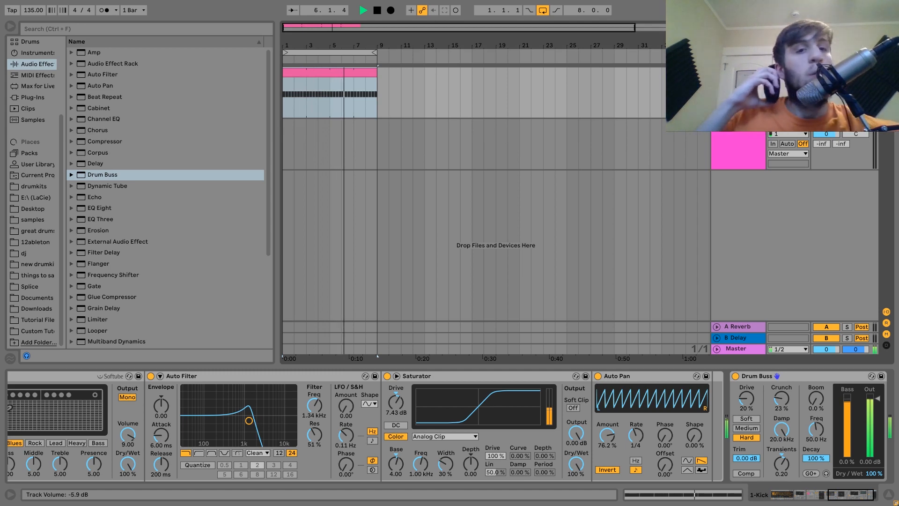
Step: Lower the rumble chain's volume in the effect rack to about -11 dB
scroll(459, 456, left, 5)
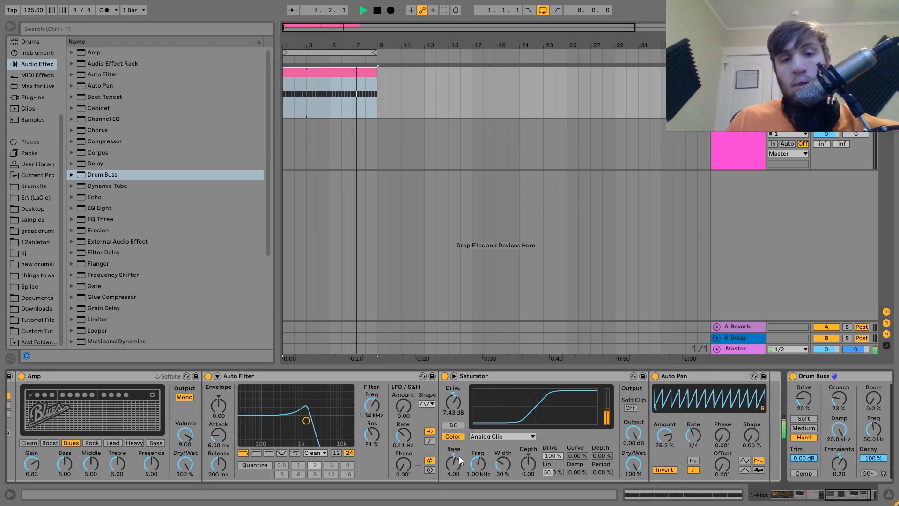
scroll(459, 456, left, 7)
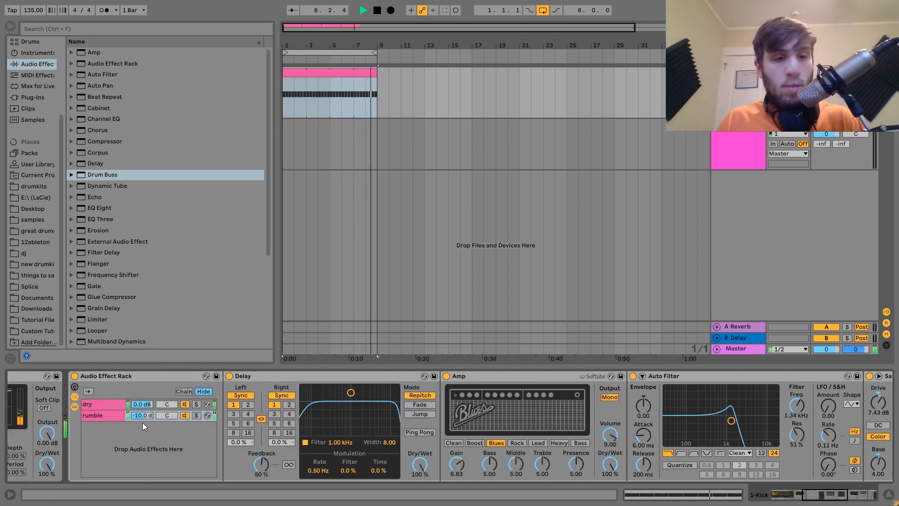
click(142, 415)
mouse_move(143, 415)
mouse_down()
mouse_move(143, 406)
mouse_move(144, 418)
mouse_up()
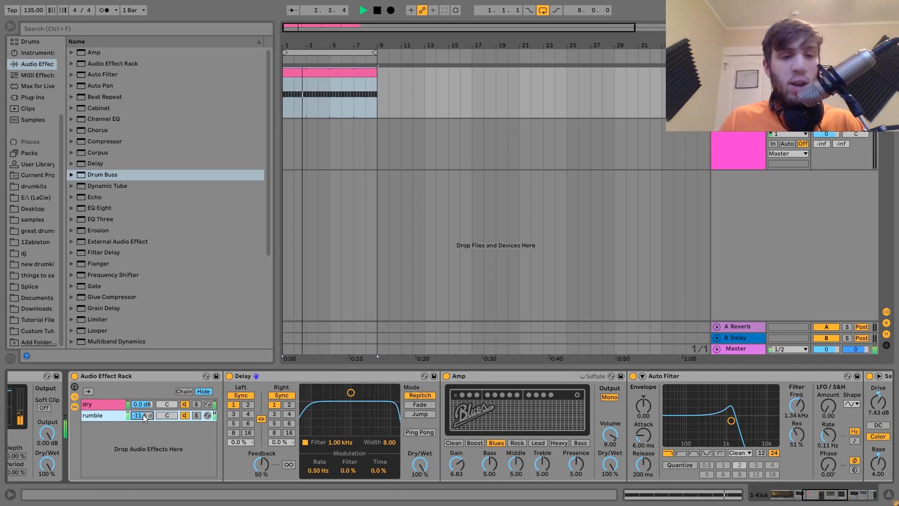
Step: Add an EQ Eight between the Saturator and Auto Pan, and cut band 2 by 6.82 dB at 107 Hz with a Q of 2.59
scroll(143, 414, right, 8)
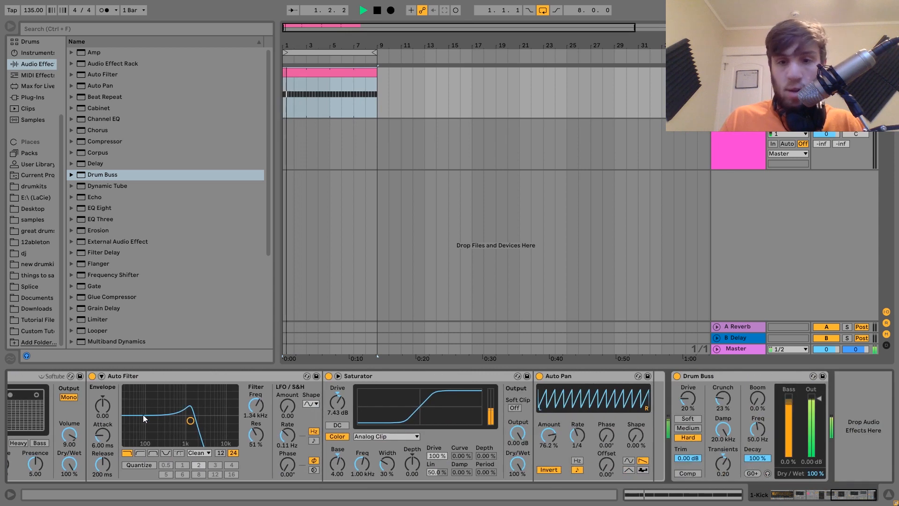
click(92, 207)
mouse_move(92, 209)
mouse_down()
mouse_move(493, 406)
mouse_move(597, 426)
mouse_up()
drag(653, 420, 632, 436)
key(space)
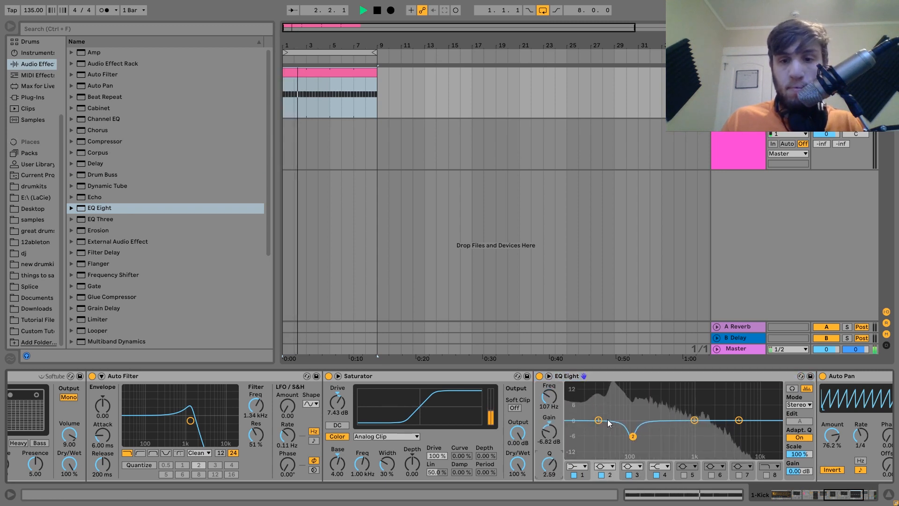
click(694, 420)
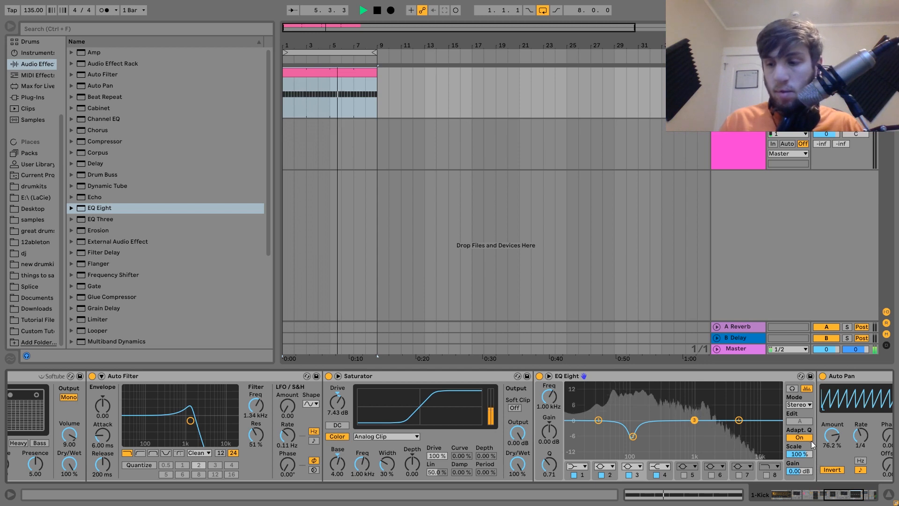
Step: Raise the Drum Buss Transients to 0.30 and add an EQ Eight after it, cutting 3.84 dB at 250 Hz with a Q of 3.19
scroll(810, 439, down, 5)
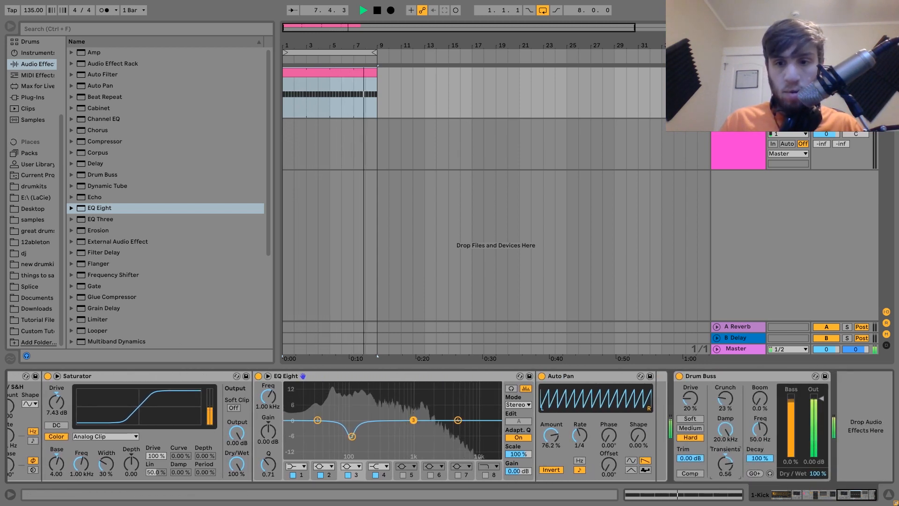
double_click(97, 208)
drag(721, 420, 727, 430)
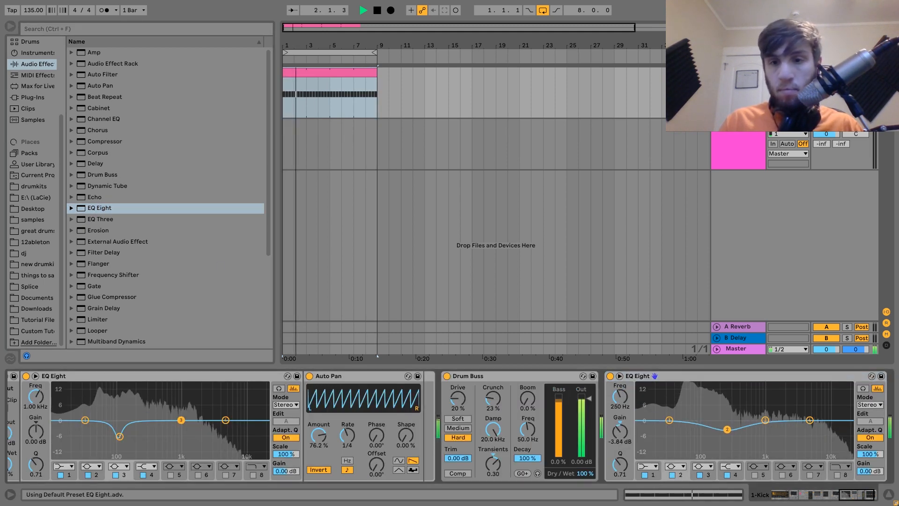
drag(620, 465, 620, 440)
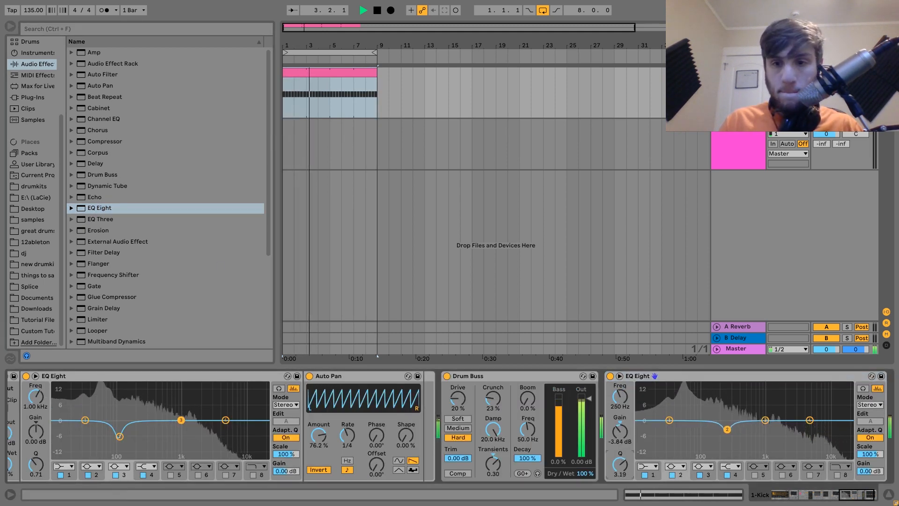
Step: Boost the last EQ Eight's low shelf and its high shelf by 4.59 dB at 5.16 kHz, and lower Drum Buss output to -5.89 dB
drag(670, 420, 684, 411)
drag(810, 420, 809, 409)
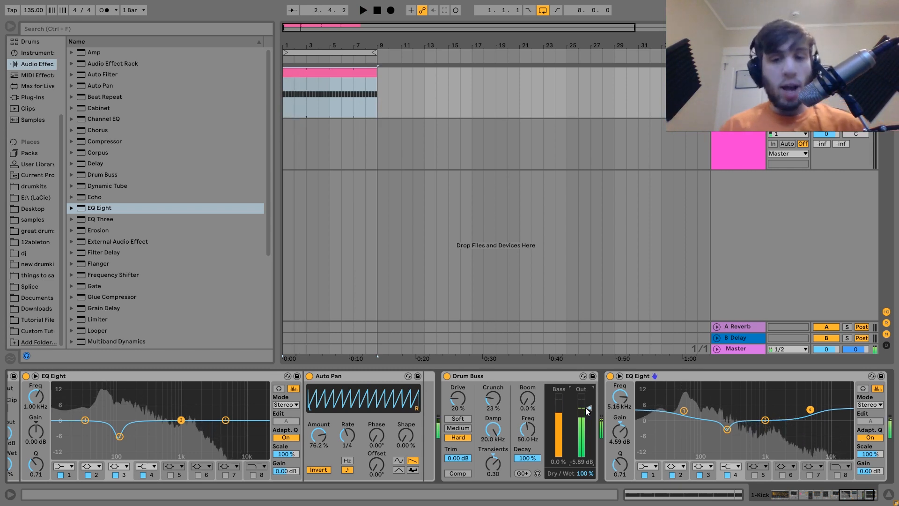
key(space)
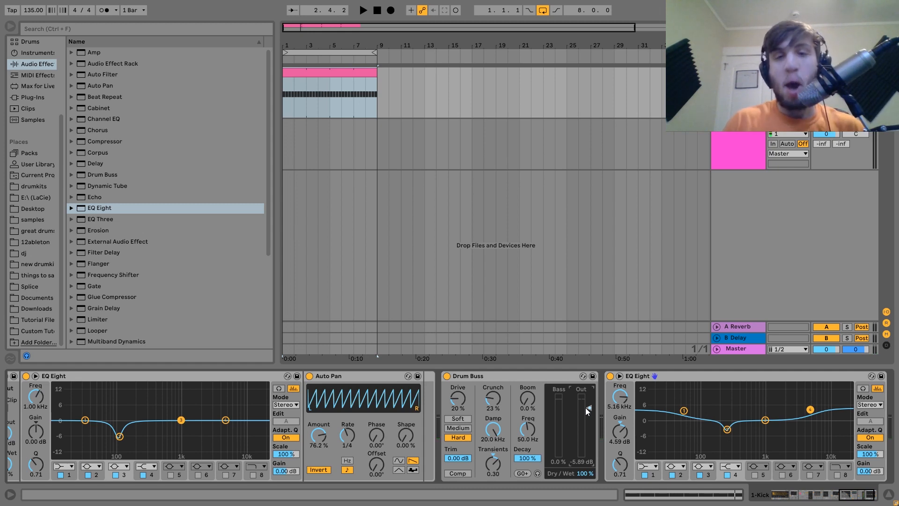
Step: Set the rumble chain's Auto Filter to 1.91 kHz with 45% resonance while listening to the loop
key(space)
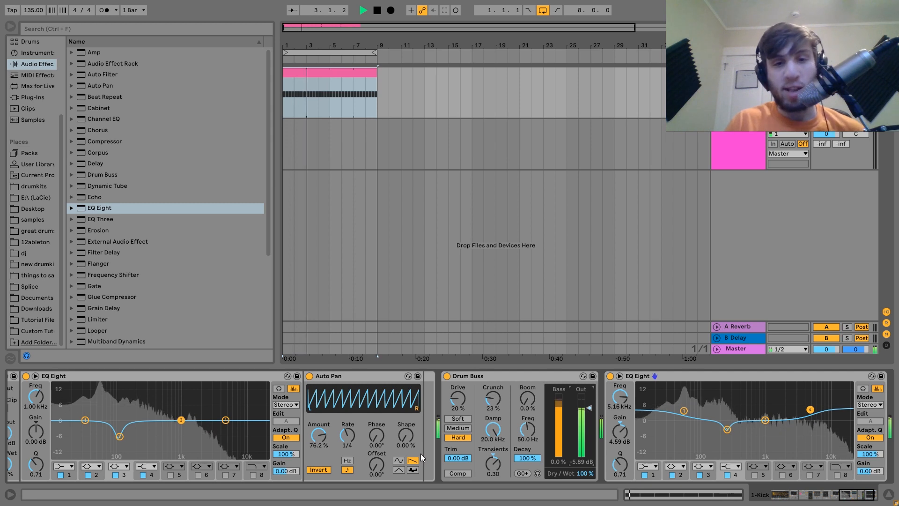
scroll(420, 453, left, 10)
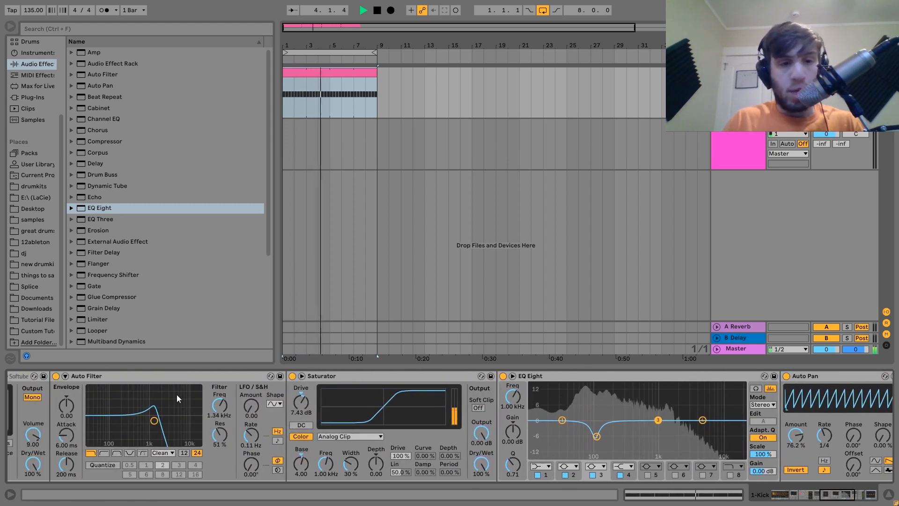
drag(154, 420, 160, 424)
key(space)
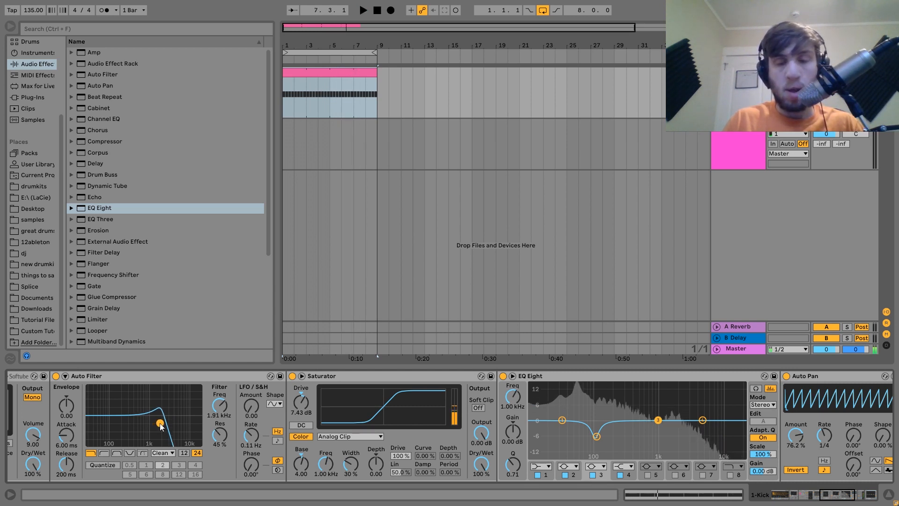
key(space)
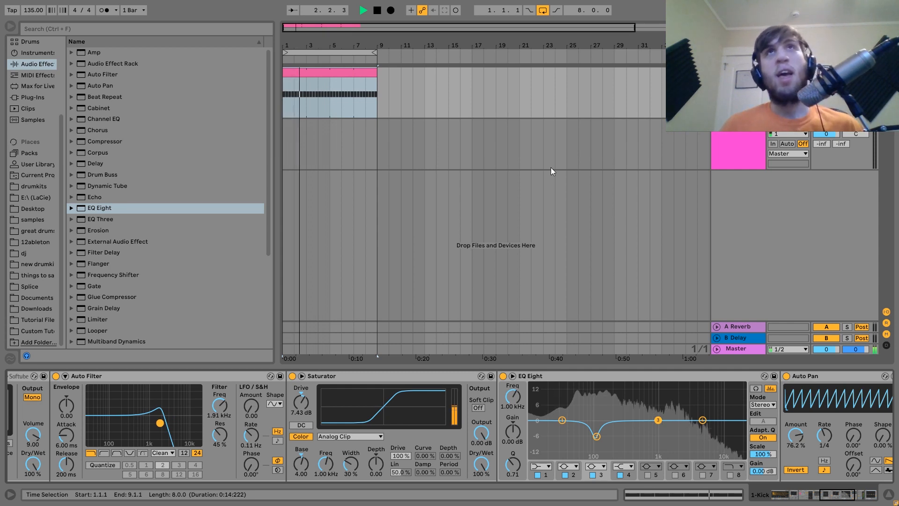
key(space)
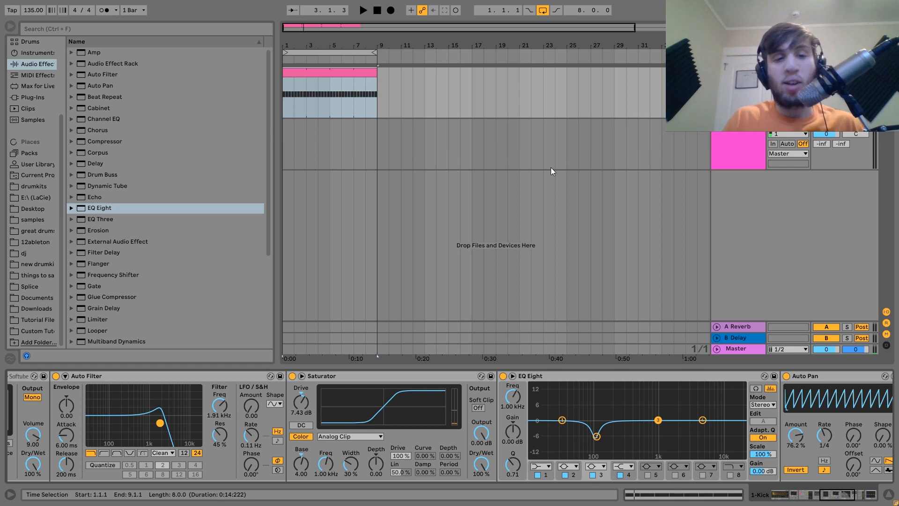
Step: Try the band-pass response on the rumble's Auto Filter and return it to low-pass
click(116, 453)
key(space)
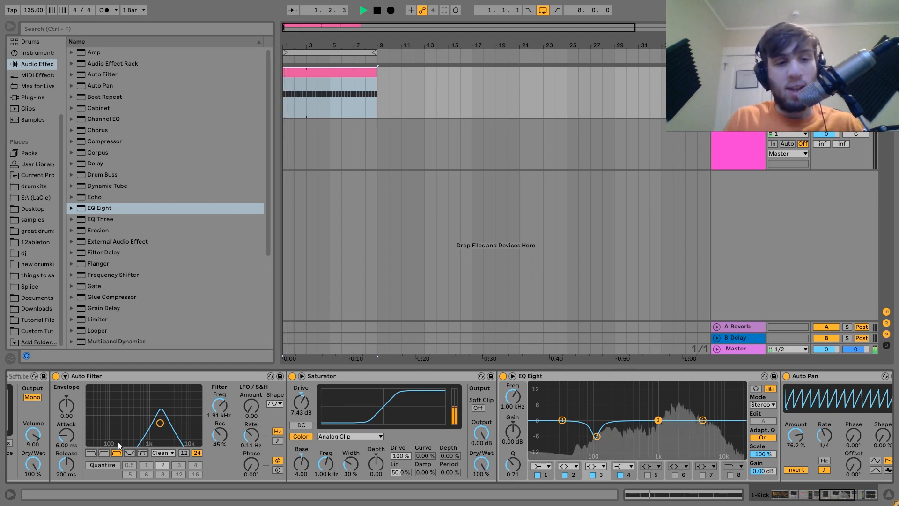
click(91, 453)
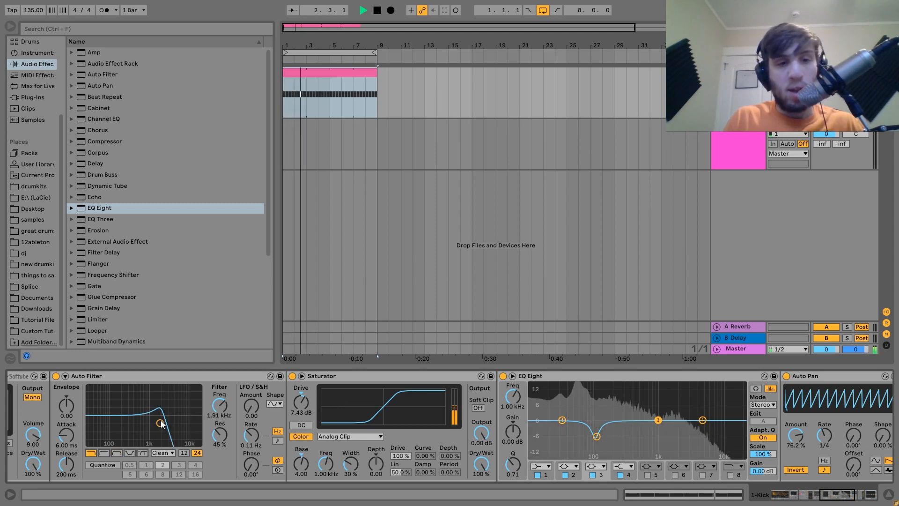
Step: Play the kick loop from the start to check the low-passed rumble
key(space)
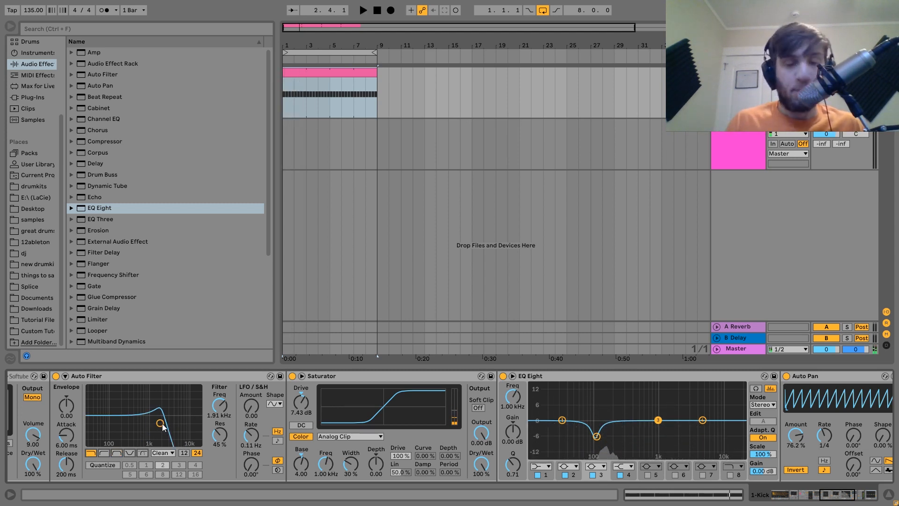
key(space)
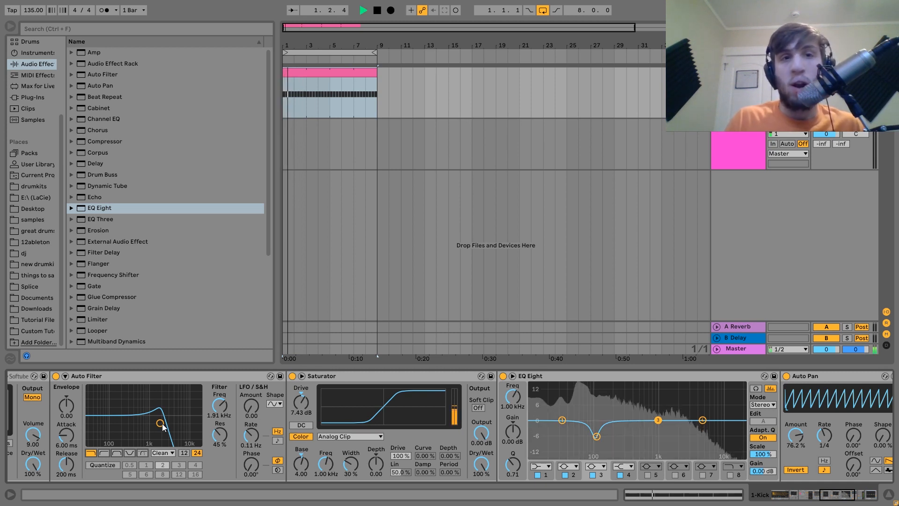
key(space)
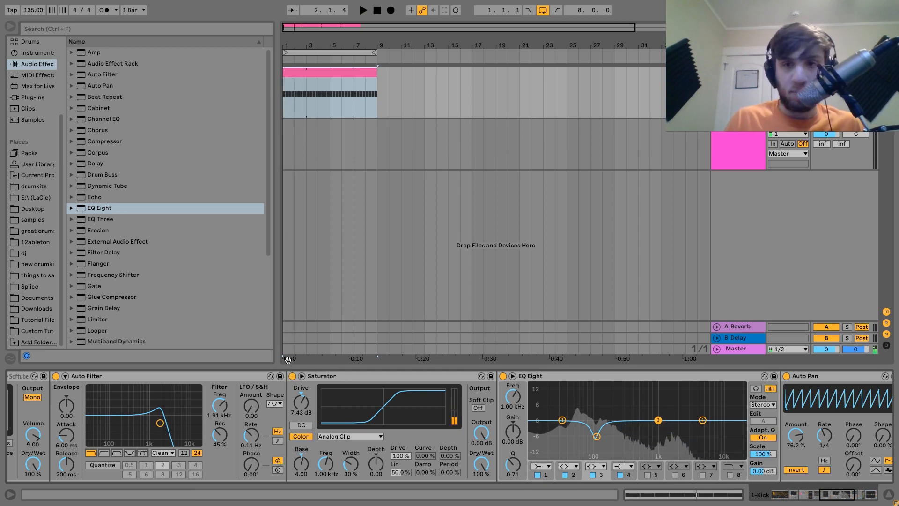
key(space)
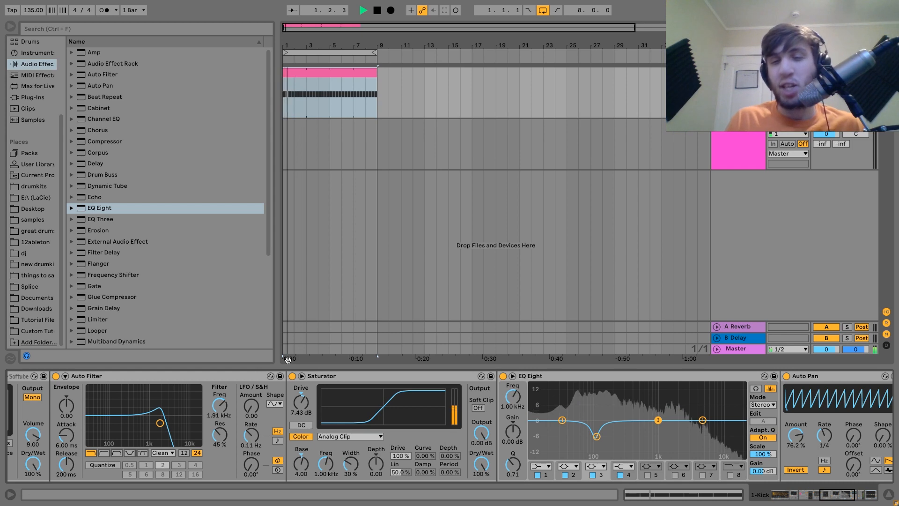
key(space)
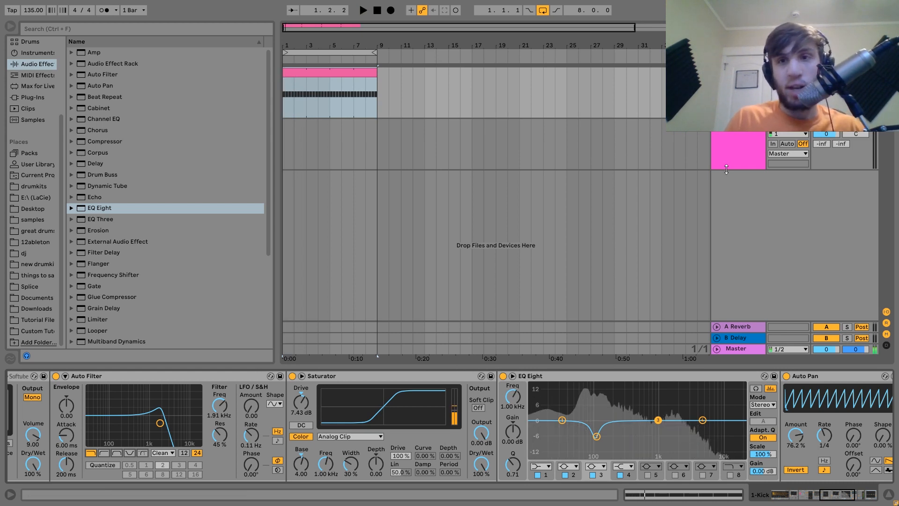
Step: Insert a MIDI track below the kick and preview Hihat 2.wav from the 999999999 & Dax J tutorial folder
key(ctrl+shift+t)
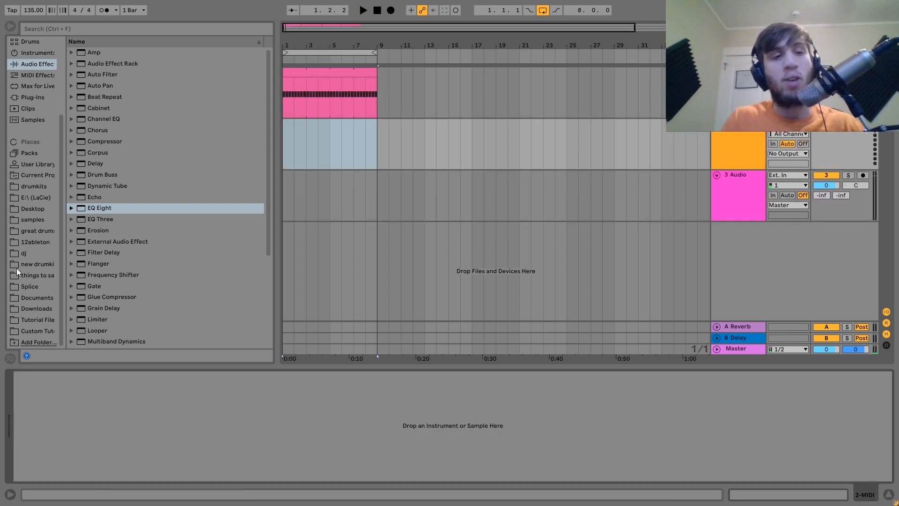
click(40, 320)
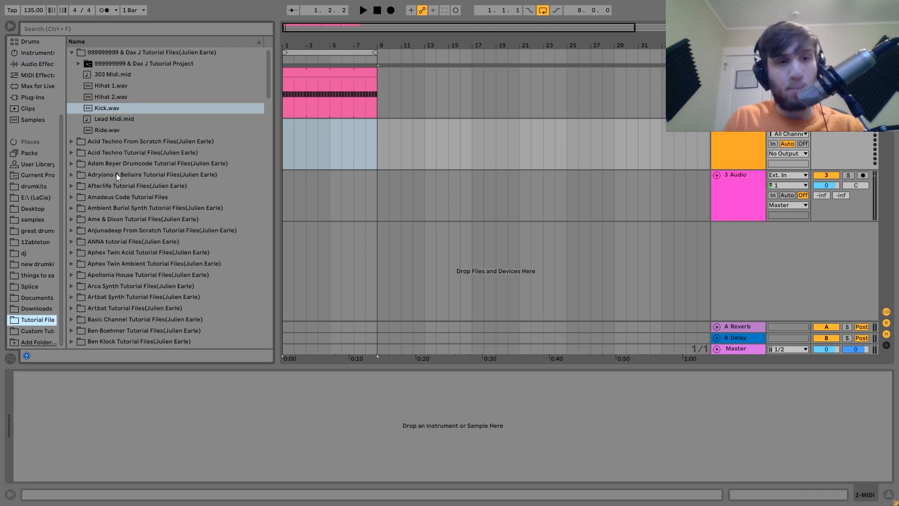
click(108, 95)
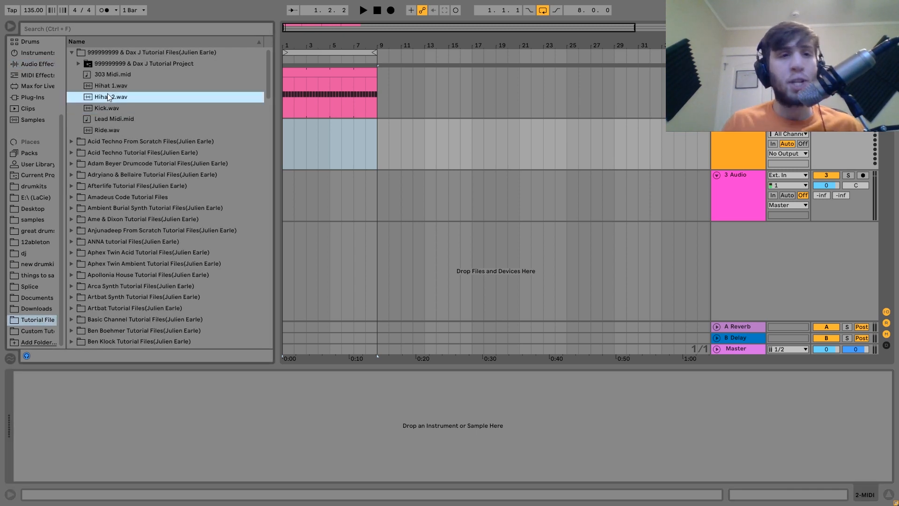
Step: Look through the tutorial sample folders for one containing a suitable techno hi-hat
scroll(107, 95, down, 7)
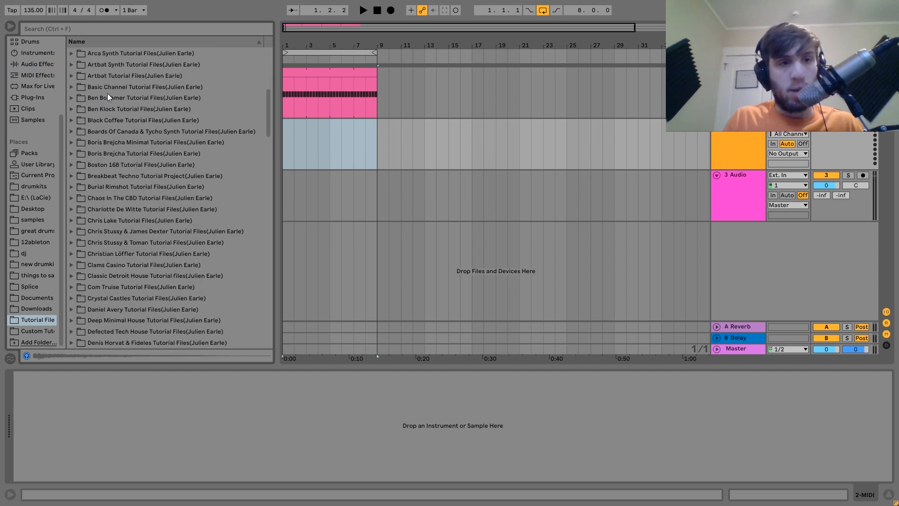
click(117, 153)
key(Up)
key(Up)
key(Up)
key(Up)
key(Up)
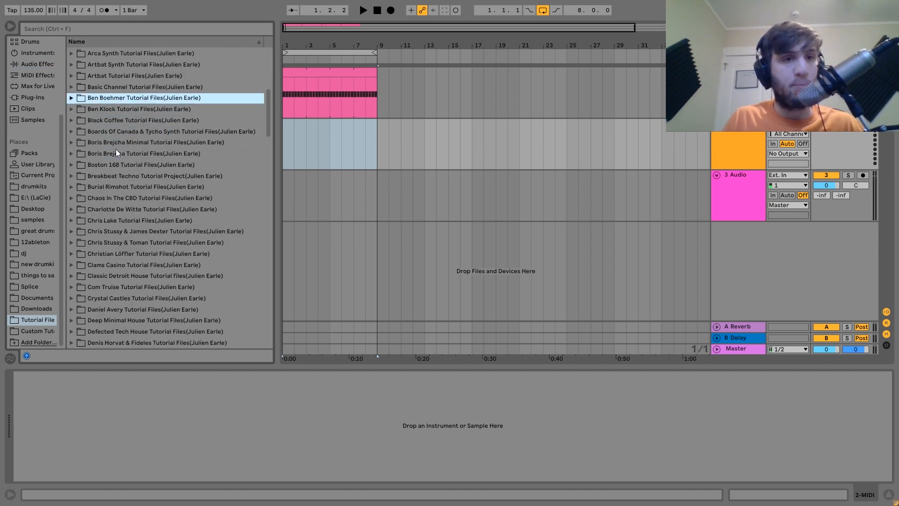
key(Down)
scroll(117, 153, down, 3)
scroll(117, 150, down, 2)
scroll(116, 150, up, 2)
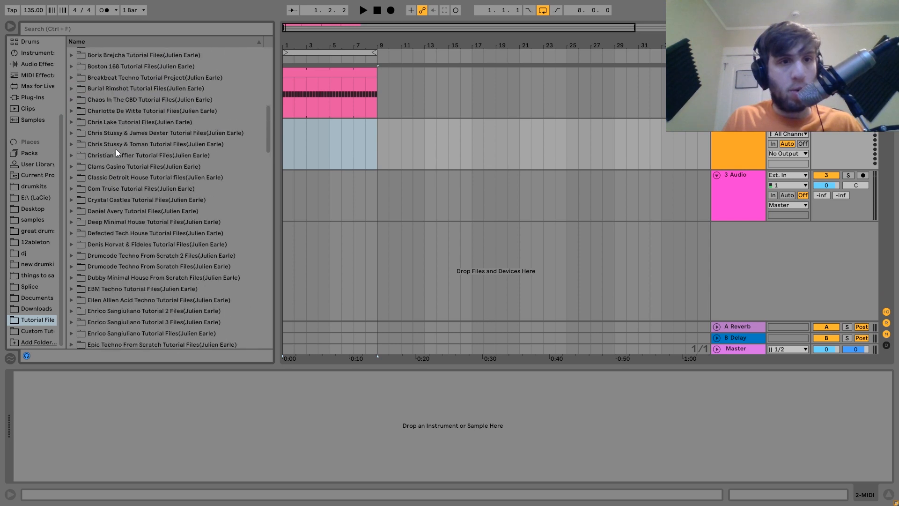
Step: Preview the percussion samples in the Charlotte De Witte tutorial folder, including the shaker
double_click(130, 118)
key(Down)
key(Down)
key(Down)
key(Down)
key(Down)
key(Down)
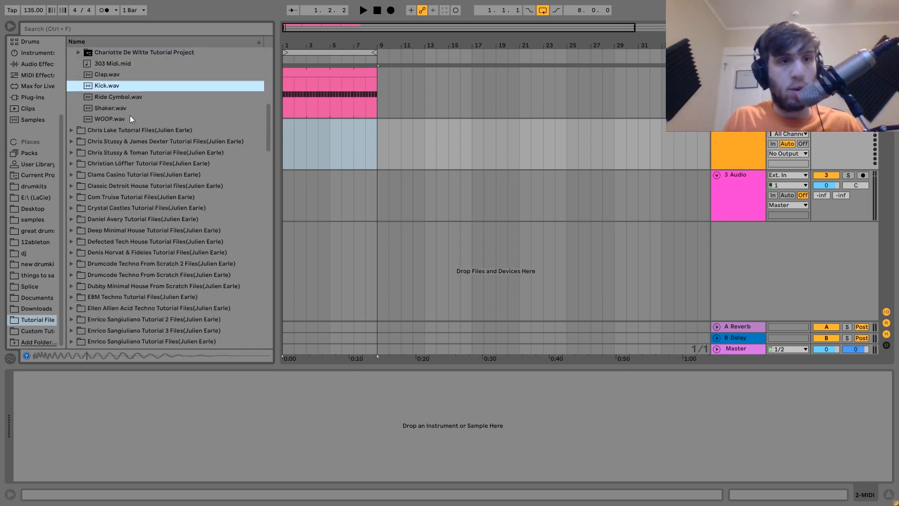
key(Down)
key(Up)
key(Up)
key(Up)
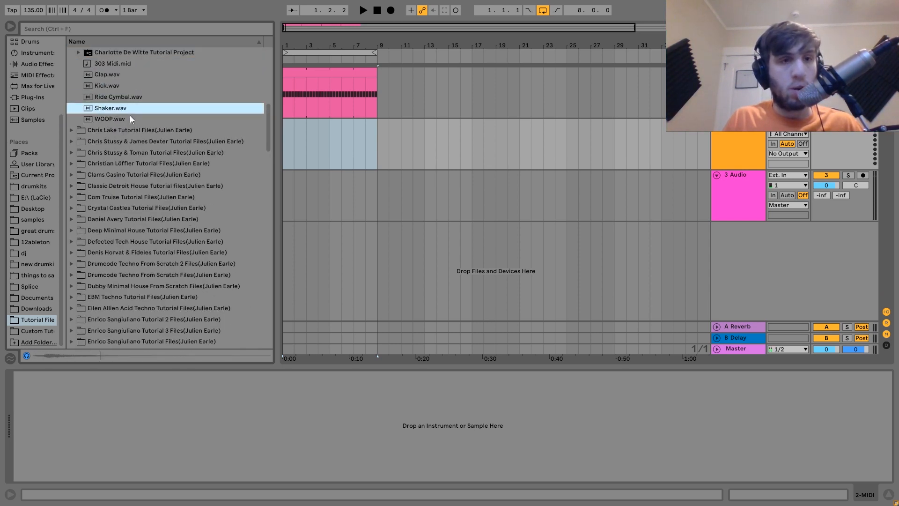
Step: Close the Charlotte De Witte folder and preview Hihat.wav from the Chris Lake tutorial folder
key(Left)
key(Left)
key(Down)
key(Right)
key(Down)
key(Down)
key(Down)
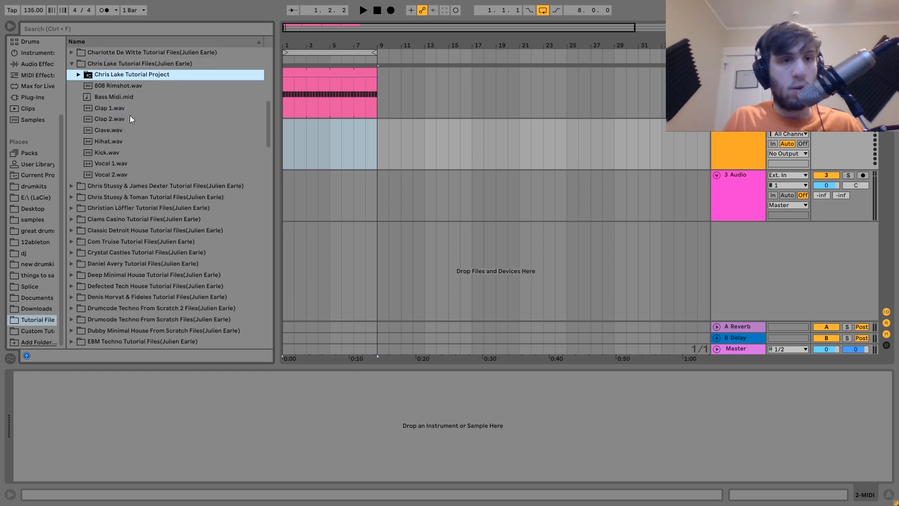
click(104, 139)
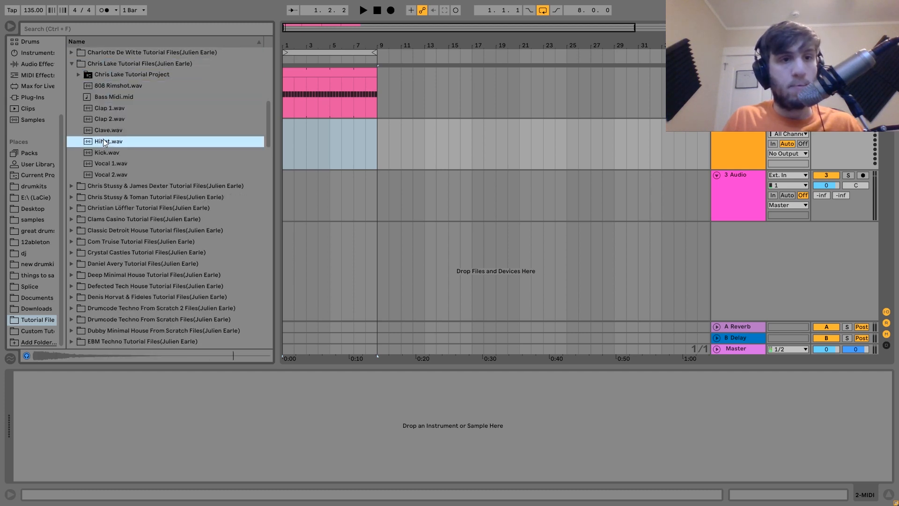
key(Left)
click(103, 140)
Step: Look further down the tutorial folders for the Drumcode techno sample sets
scroll(103, 139, down, 8)
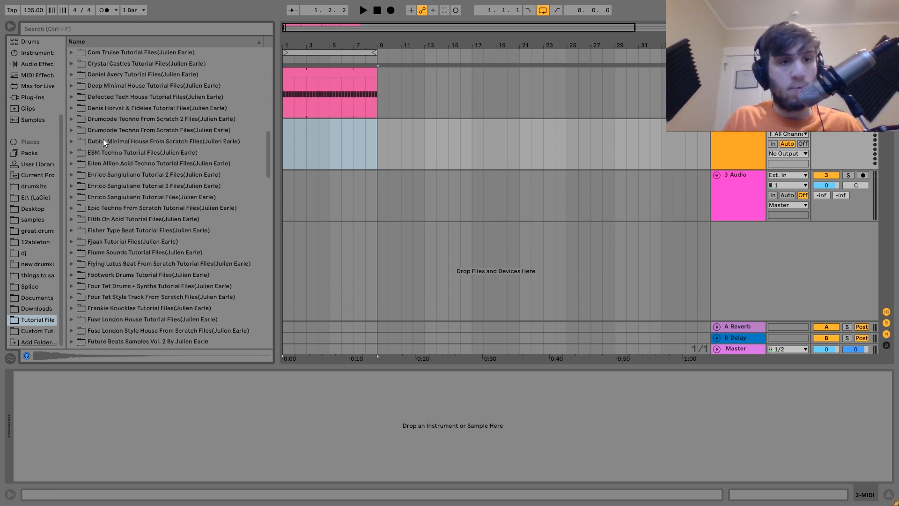
click(127, 101)
key(Up)
key(Up)
key(Up)
key(Up)
key(Up)
key(Up)
key(Up)
key(Up)
key(Up)
key(Up)
key(Up)
key(Up)
key(Up)
key(Up)
key(Up)
key(Up)
key(Up)
key(Up)
key(Up)
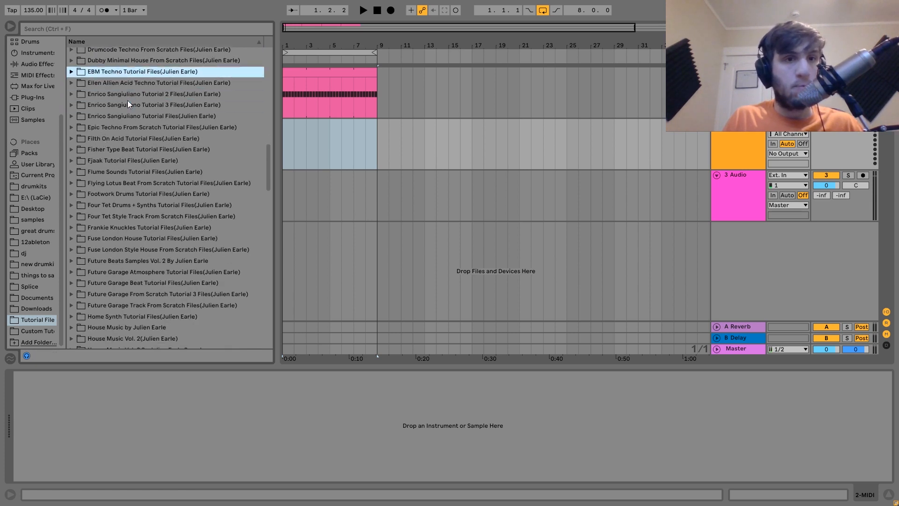
Step: Preview the hi-hats in the Drumcode Techno From Scratch 2 folder and load Open Hihat.wav onto the new MIDI track
key(Down)
key(Down)
key(Down)
key(Down)
key(Down)
key(Down)
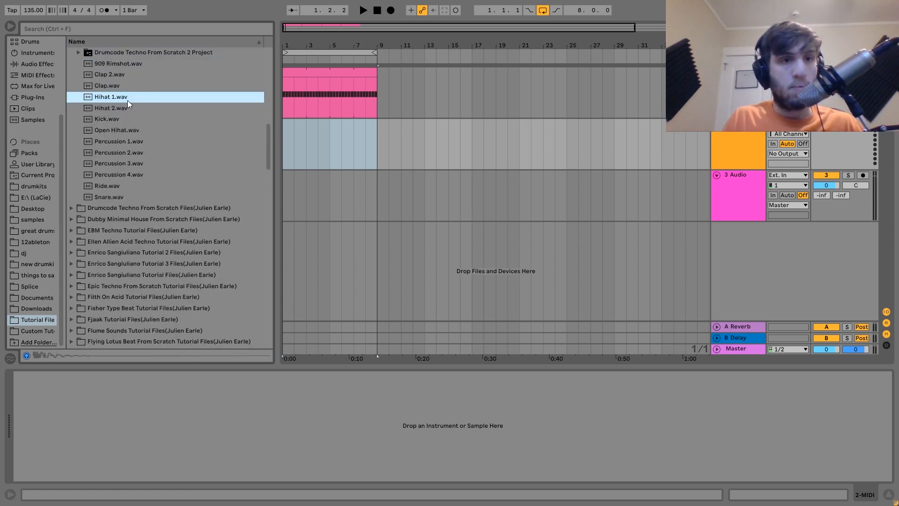
key(Down)
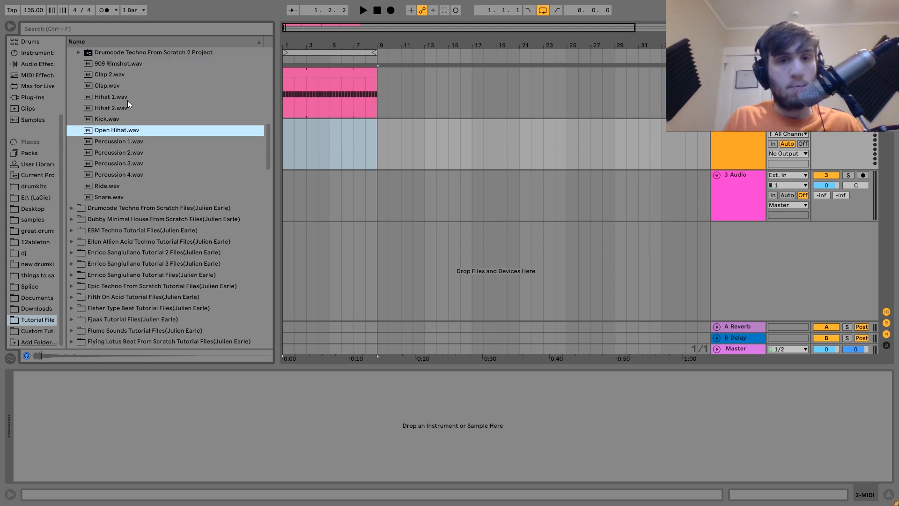
key(Return)
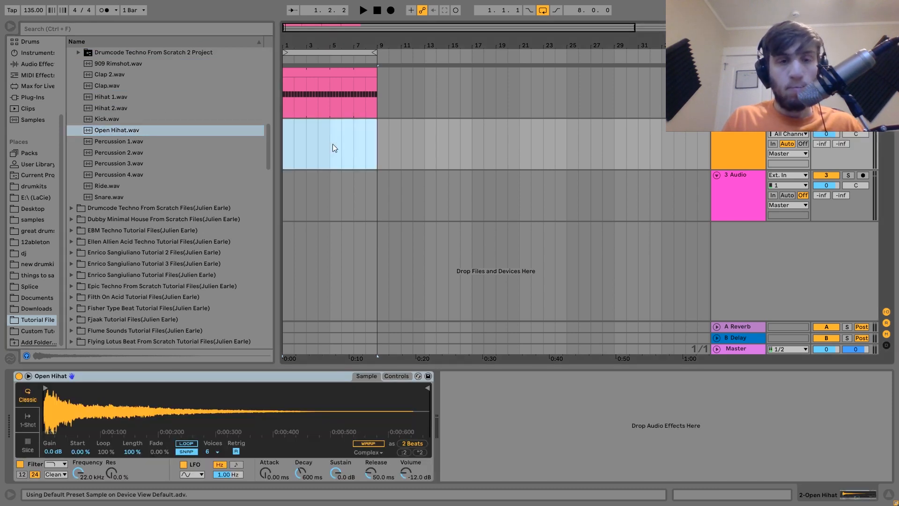
Step: Create a four-bar MIDI clip on the hi-hat track and add four consecutive 1/16 notes on C3 with varied velocities
drag(333, 144, 276, 134)
key(ctrl+shift+m)
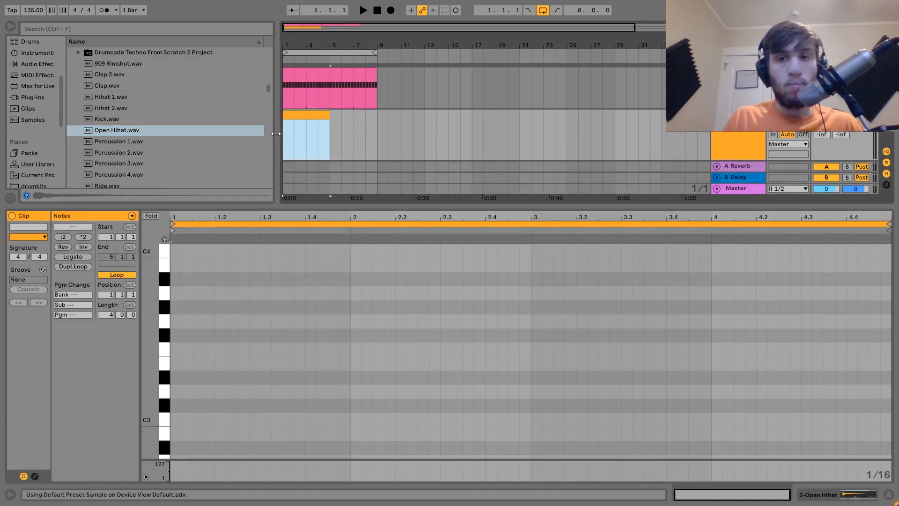
double_click(175, 419)
key(ctrl+d)
key(ctrl+d)
key(ctrl+d)
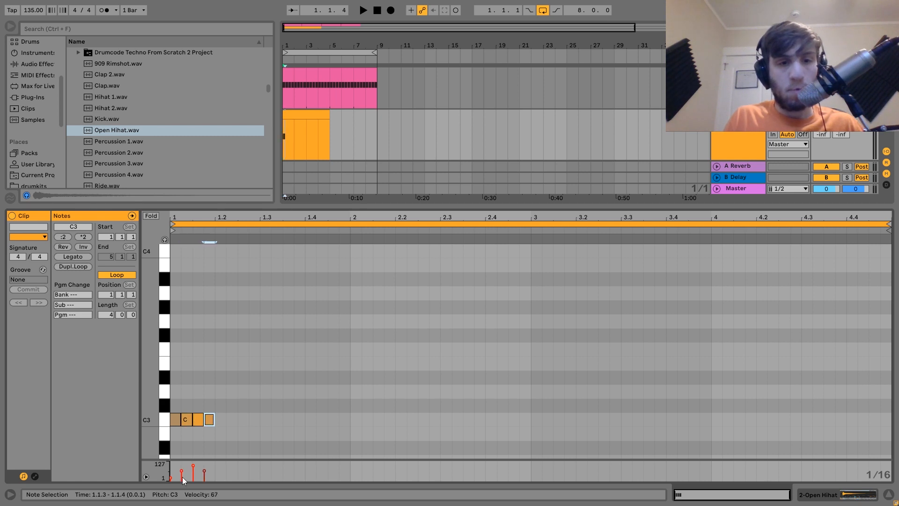
Step: Duplicate the four-note hi-hat pattern until it fills all four bars of the clip
key(ctrl+a)
key(ctrl+d)
key(ctrl+d)
key(ctrl+a)
key(ctrl+d)
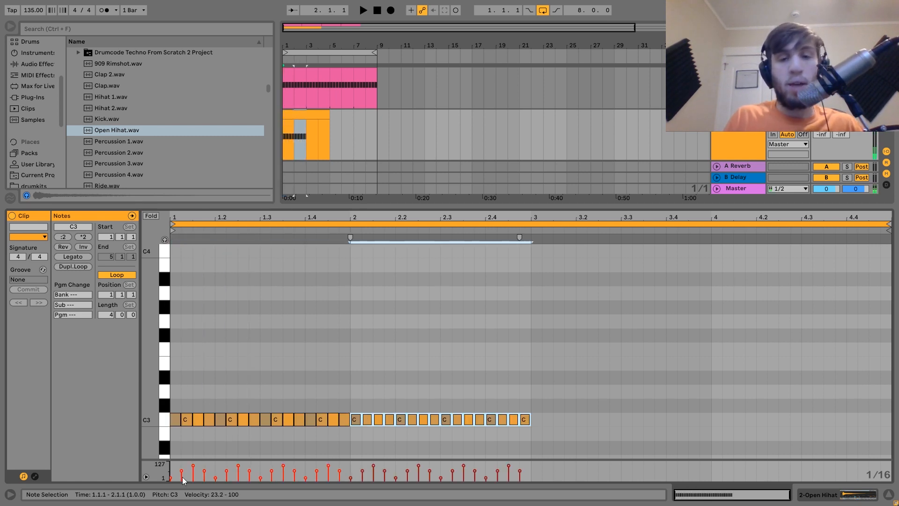
key(ctrl+a)
key(ctrl+d)
Step: Set the hi-hat track volume to -1.7 dB and extend its clip to eight bars while playing the loop
key(space)
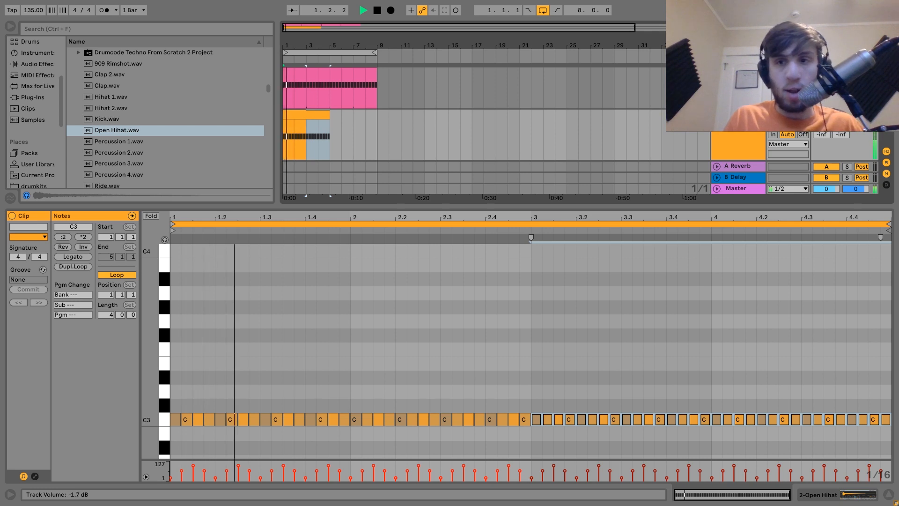
double_click(737, 136)
drag(329, 124, 376, 126)
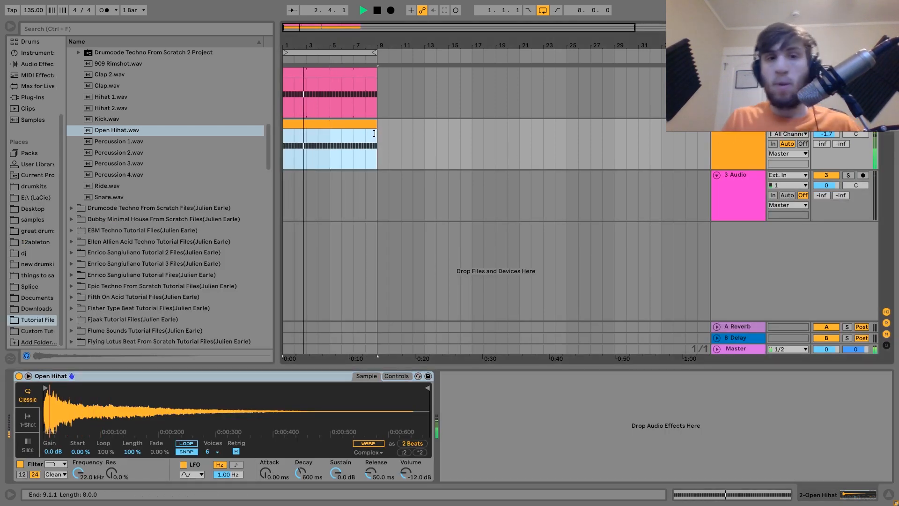
click(725, 159)
key(space)
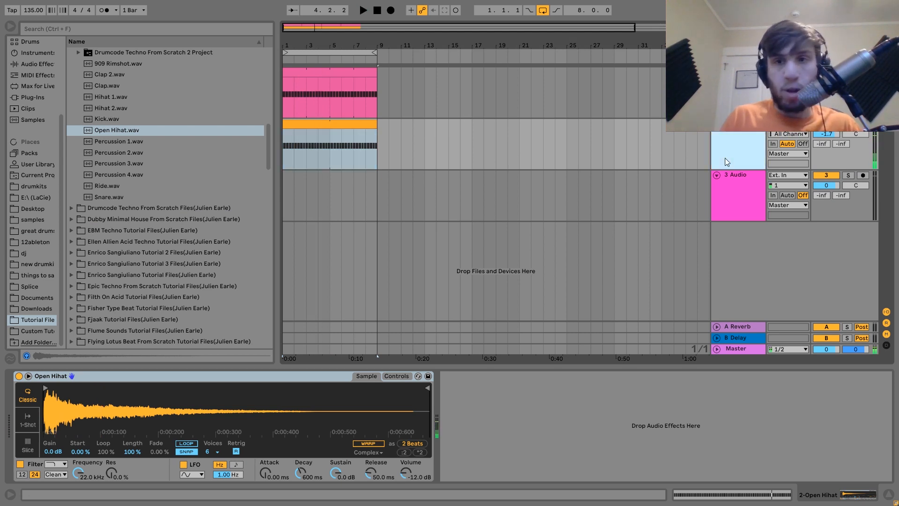
Step: Insert a MIDI track below the hi-hat, load Ride.wav onto it and select its first eight bars
key(ctrl+shift+t)
click(117, 187)
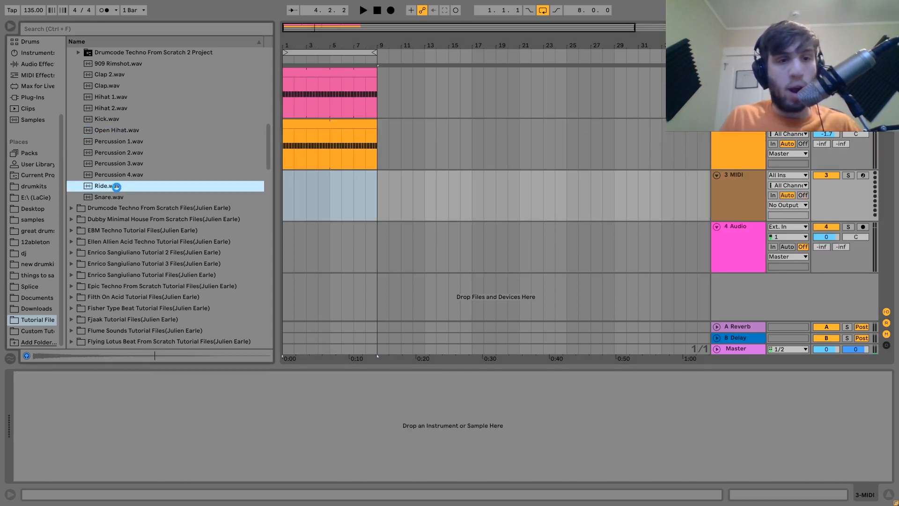
drag(375, 209, 271, 206)
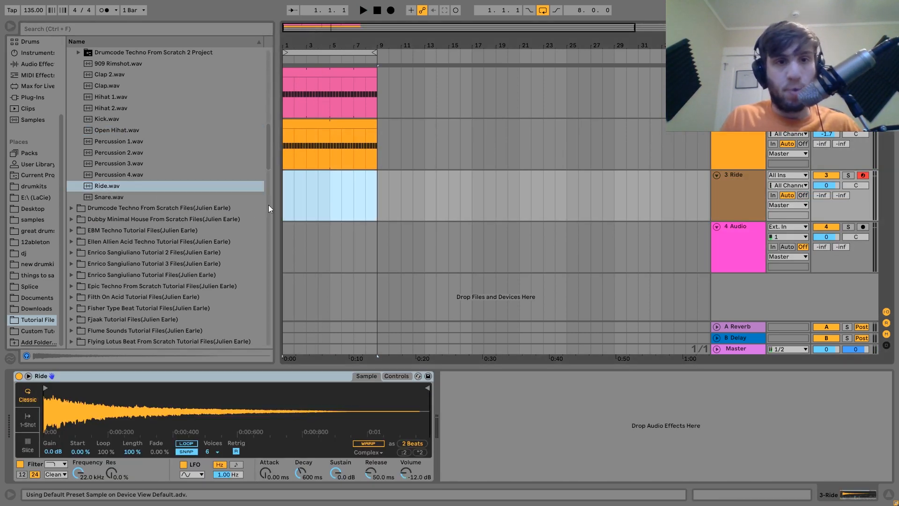
Step: Create an eight-bar MIDI clip on the ride track and fill it with offbeat 1/8 notes on D3
key(ctrl+shift+m)
key(d)
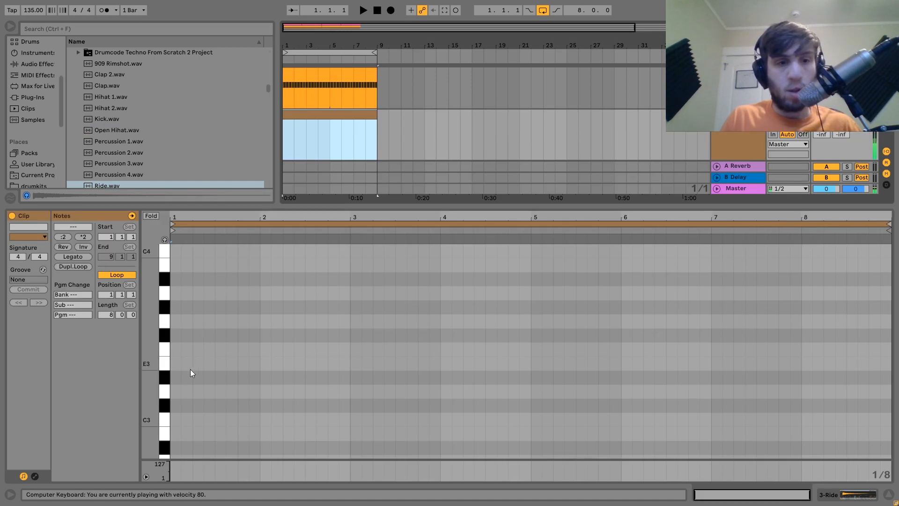
double_click(187, 394)
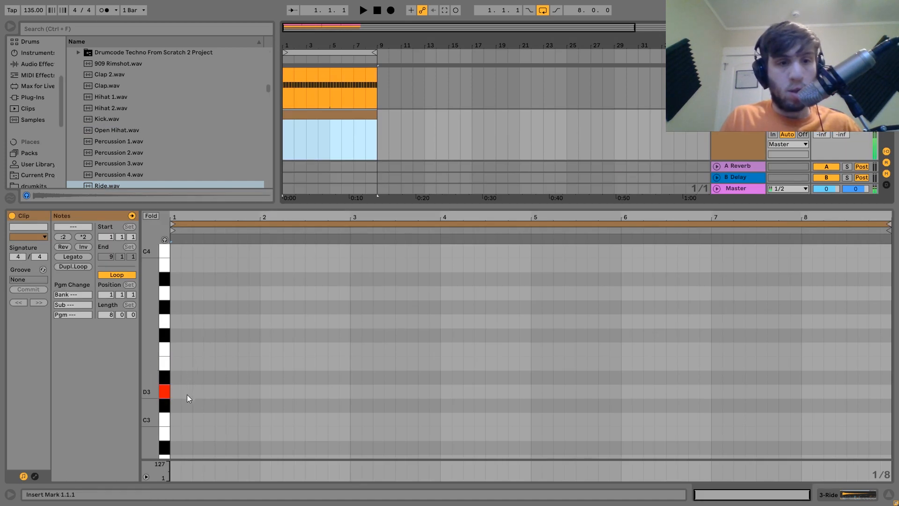
key(ctrl+d)
key(ctrl+d)
key(ctrl+d)
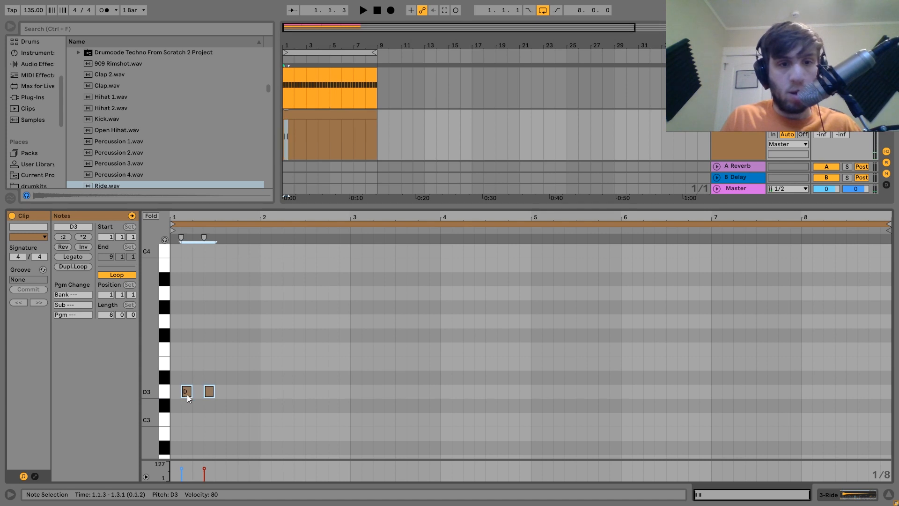
key(ctrl+d)
key(ctrl+d)
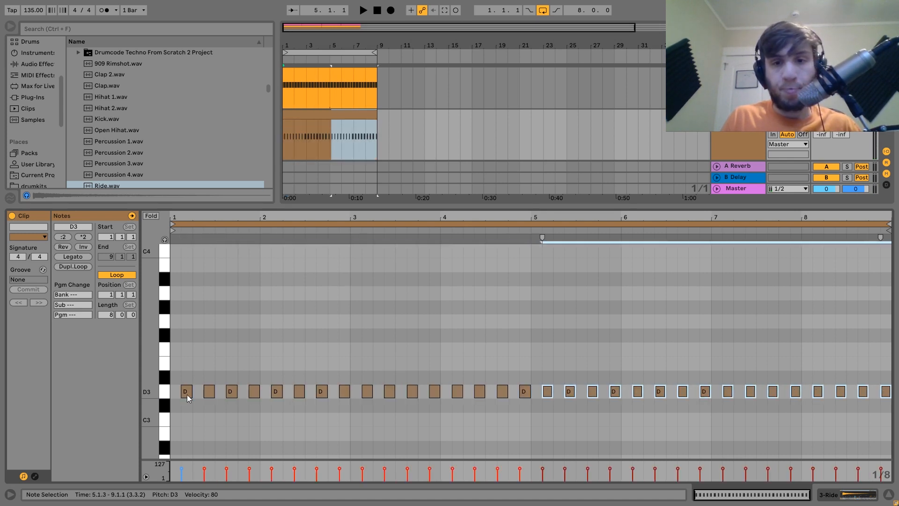
Step: Set the ride sample's release to 60.0 s and lower the ride track's volume to -1.6 dB during playback
click(863, 498)
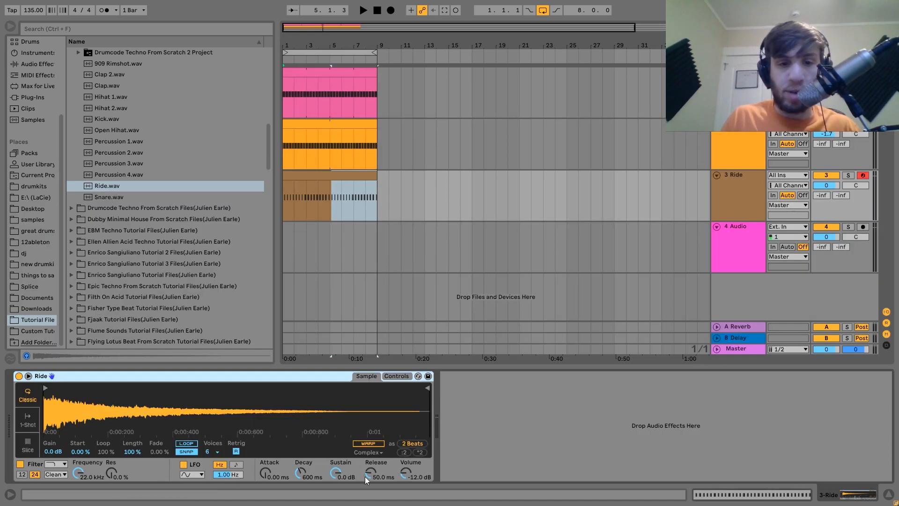
drag(366, 477, 368, 467)
drag(829, 189, 828, 193)
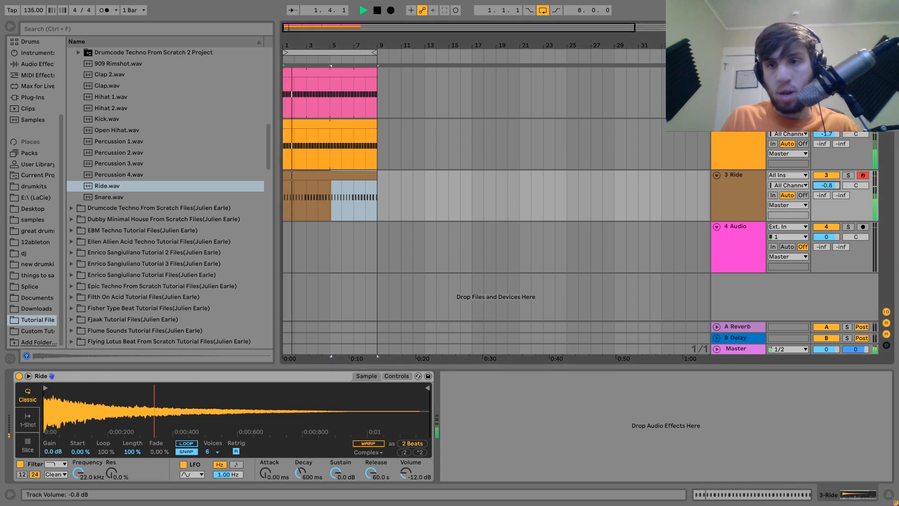
click(747, 184)
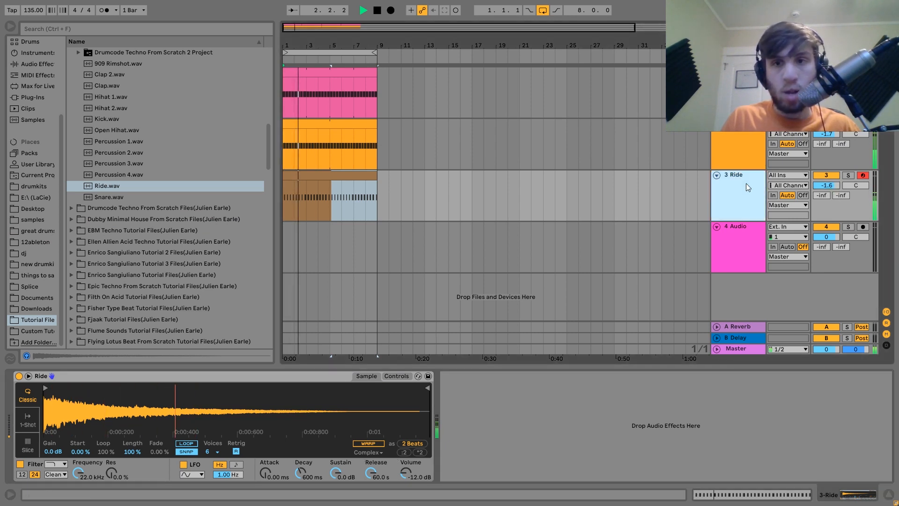
Step: Switch the ride sampler's filter to high-pass and set its frequency to 812 Hz
click(54, 469)
click(53, 431)
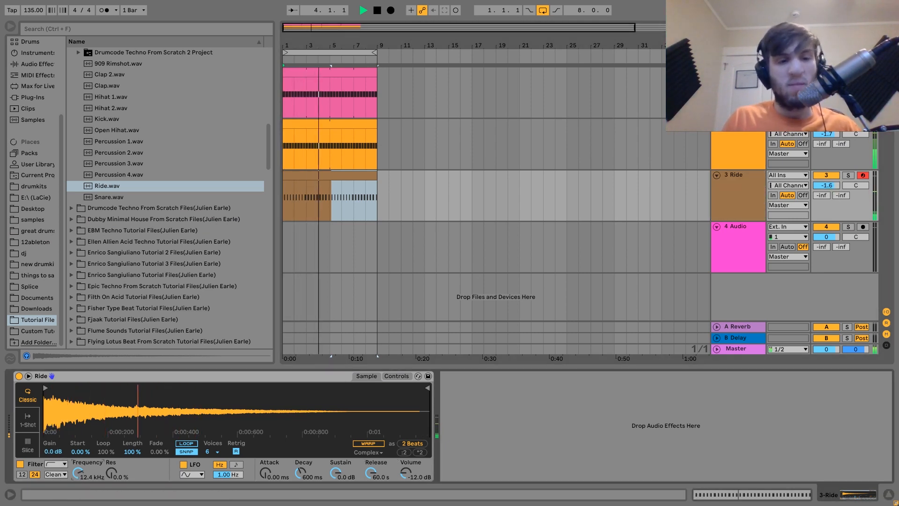
drag(78, 473, 78, 502)
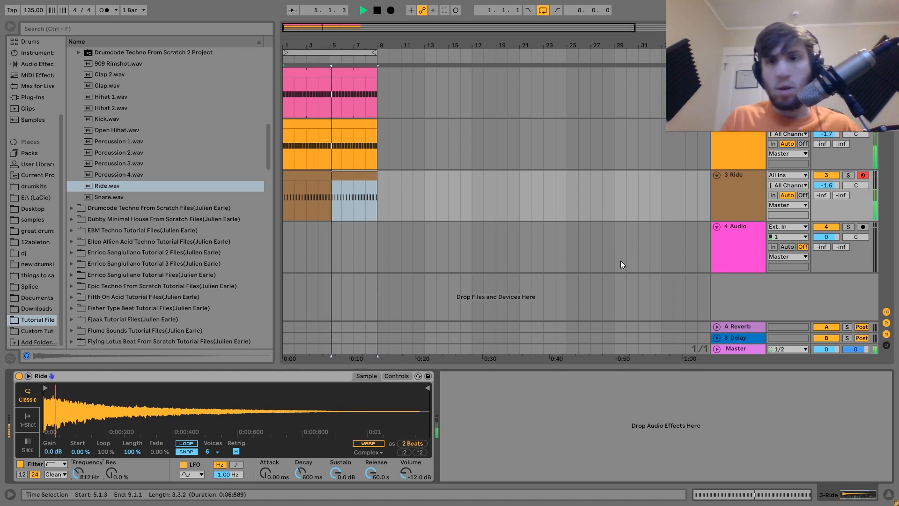
Step: Switch the open hi-hat sampler's filter to high-pass and set its frequency to 173 Hz
click(742, 146)
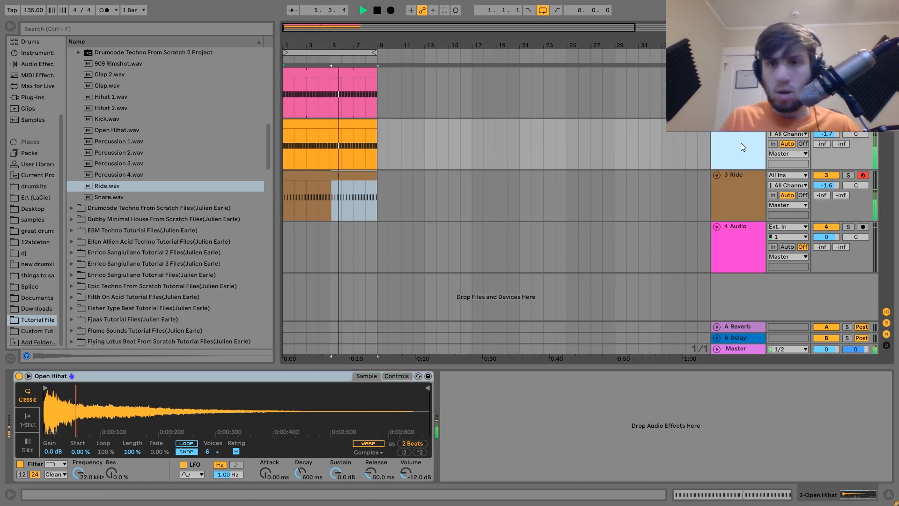
click(59, 465)
click(55, 430)
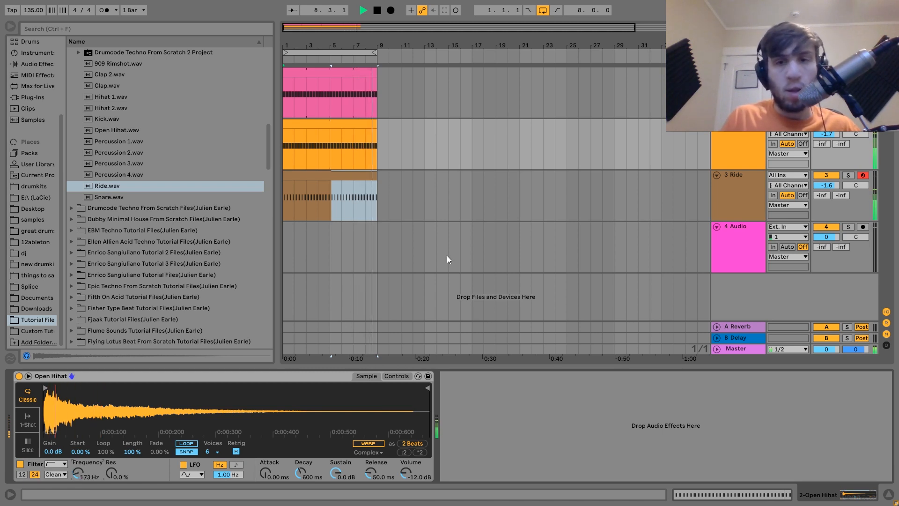
Step: Stop playback and group the open hi-hat and ride tracks
click(755, 191)
key(space)
shift+click(741, 146)
key(ctrl+g)
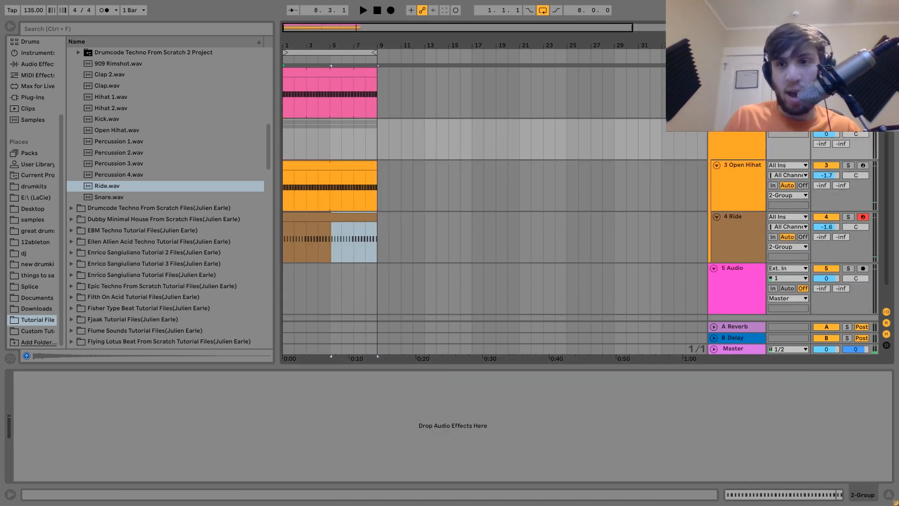
Step: Add Drum Buss to the new group with Crunch at 20% and Damp at 20.0 kHz while playing the loop
click(737, 140)
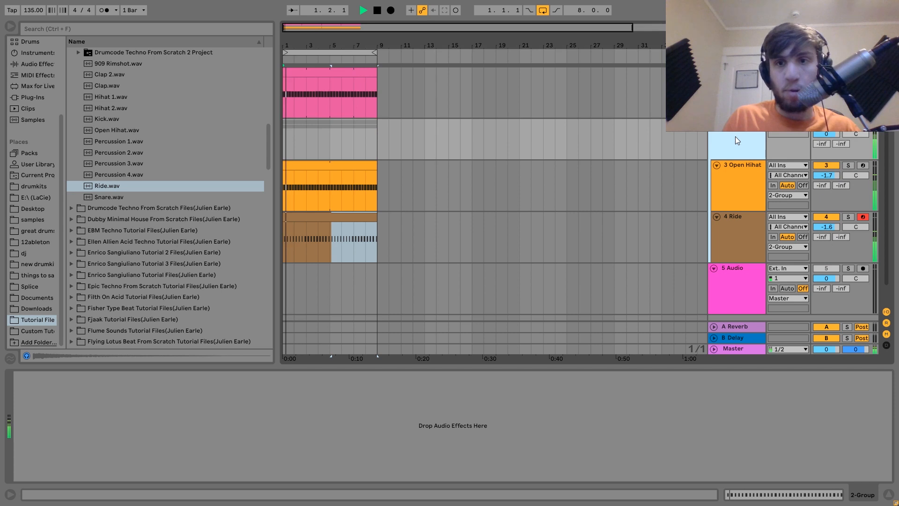
click(29, 63)
double_click(96, 176)
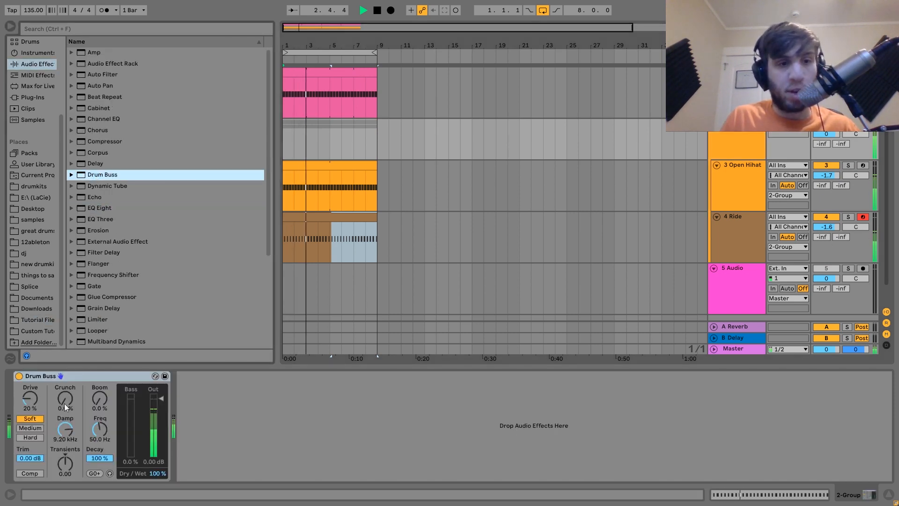
drag(65, 406, 65, 394)
key(space)
Step: Rename the hi-hat and ride group as cymbals
click(741, 141)
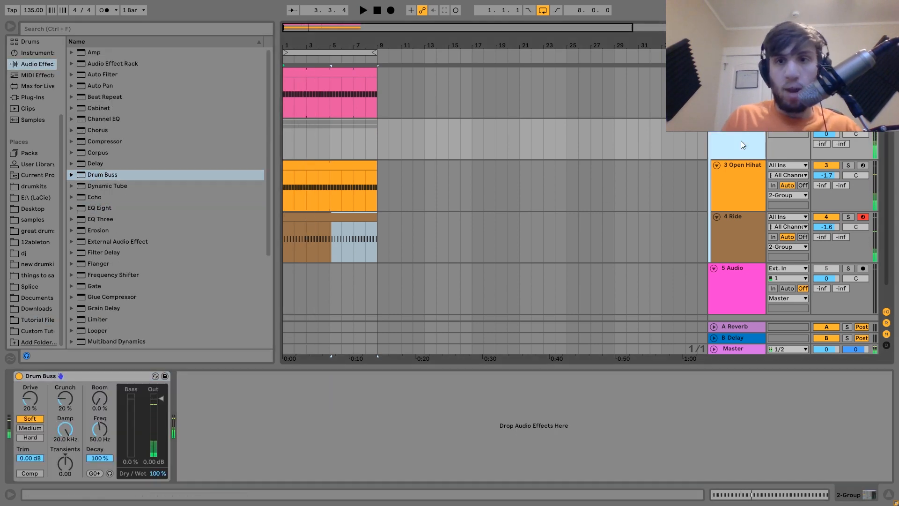
key(ctrl+r)
text(cymbals)
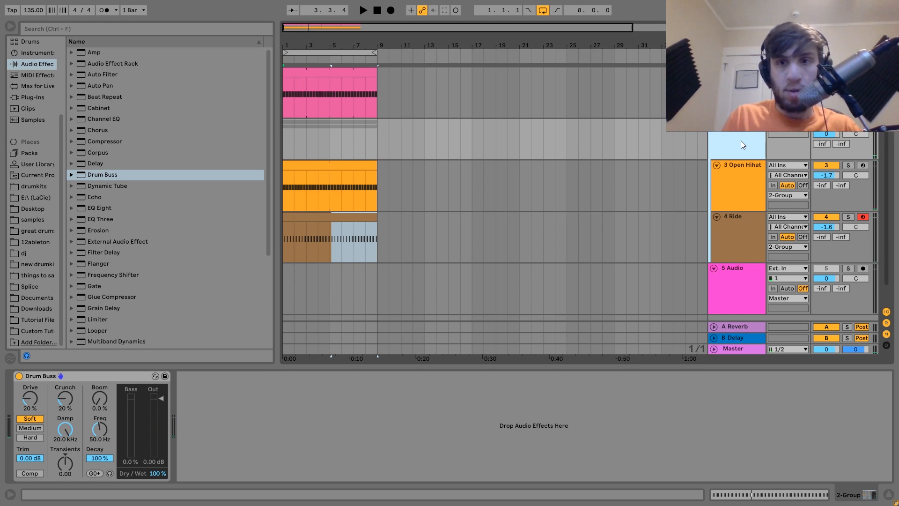
key(Return)
Step: Add EQ Eight after Drum Buss, with a low cut at 367 Hz and band 4 boosted 4.34 dB at 8.43 kHz
key(space)
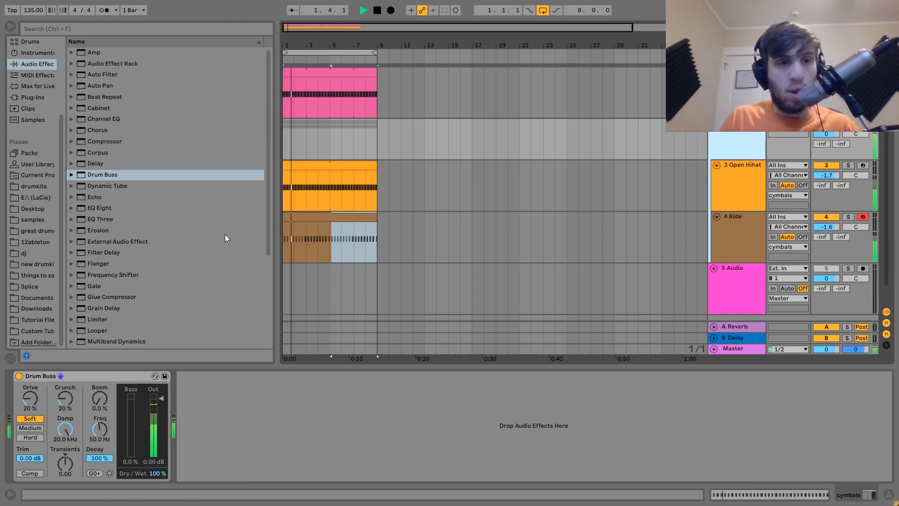
click(99, 208)
drag(100, 208, 259, 392)
click(222, 467)
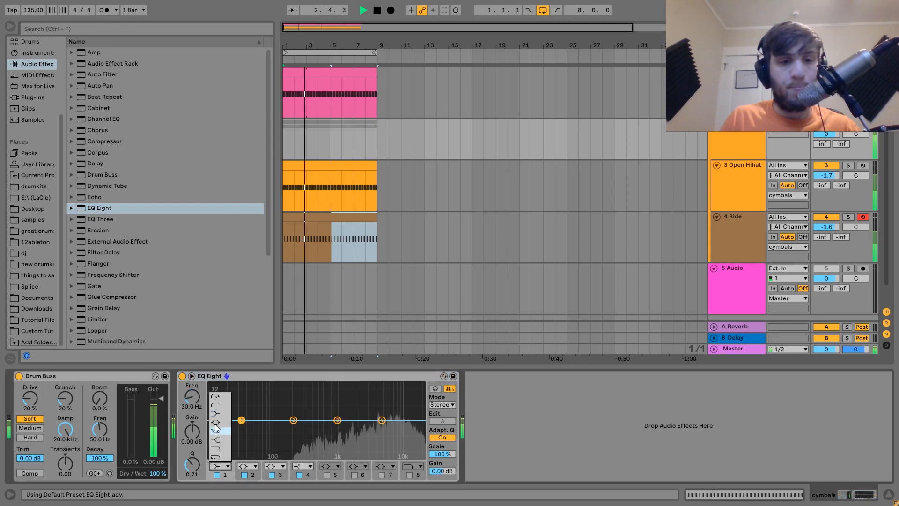
click(220, 401)
drag(242, 429, 310, 428)
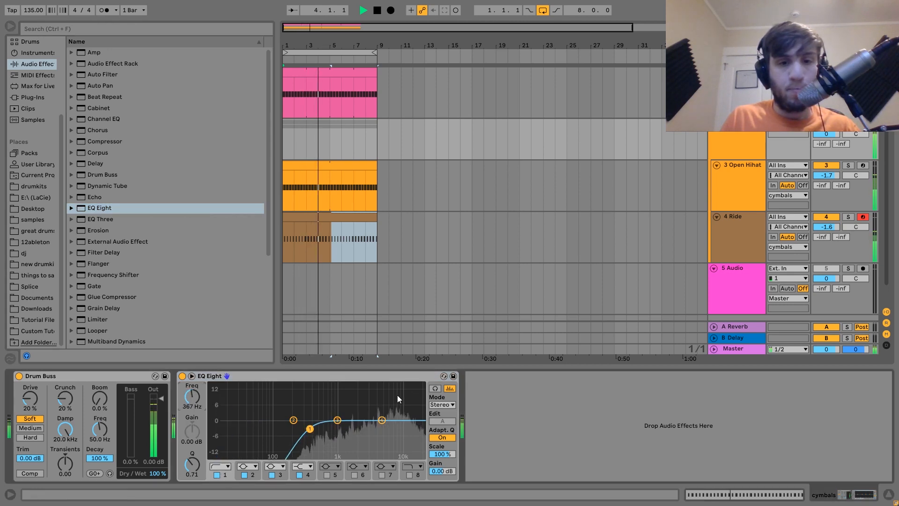
drag(382, 420, 396, 410)
Step: Lower the cymbals group's volume to -9.0 dB against the playing loop and collapse the group
click(847, 125)
key(space)
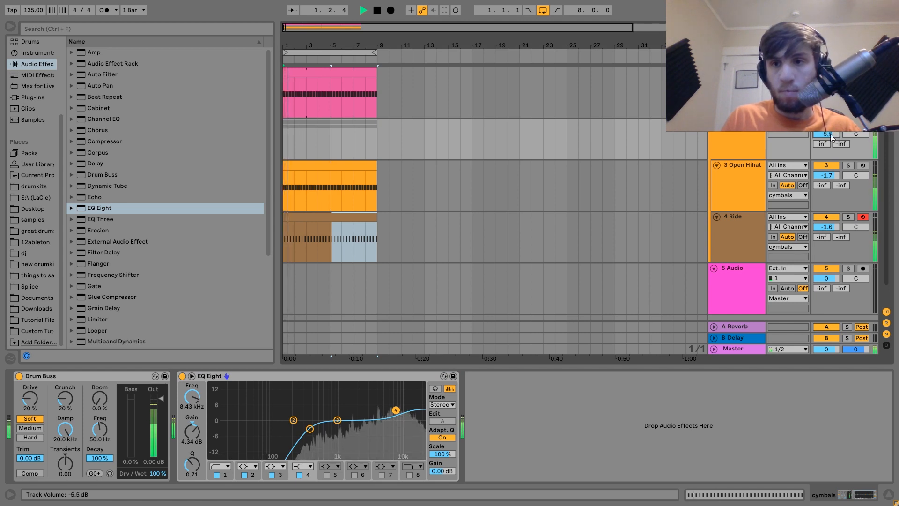
drag(829, 134, 829, 146)
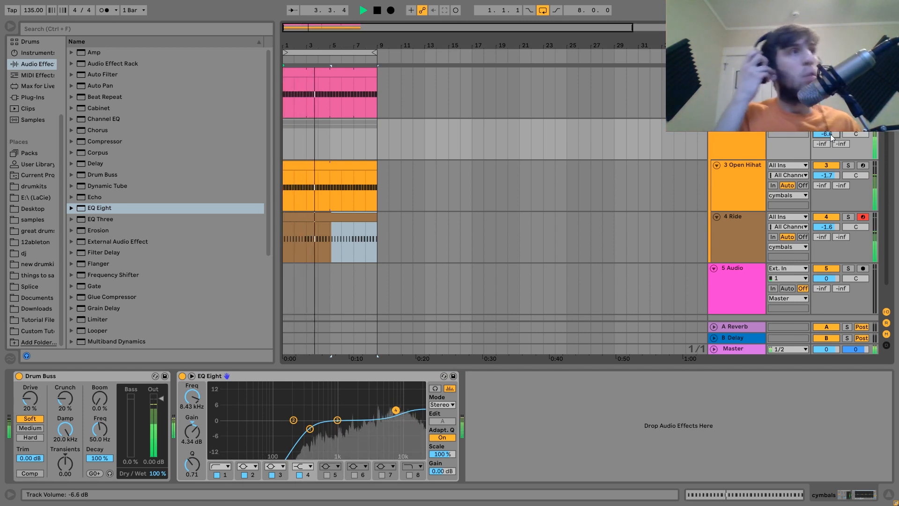
mouse_move(830, 134)
mouse_down()
mouse_move(831, 146)
mouse_move(830, 135)
mouse_up()
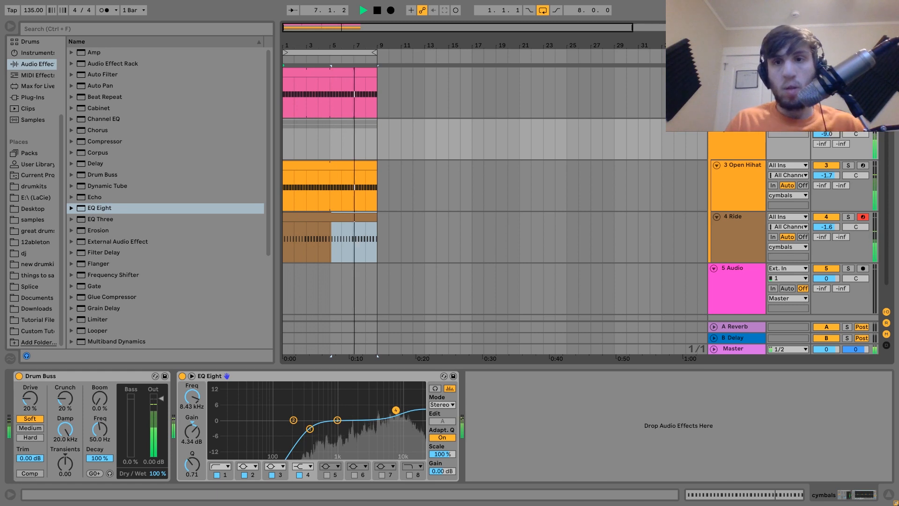
click(714, 123)
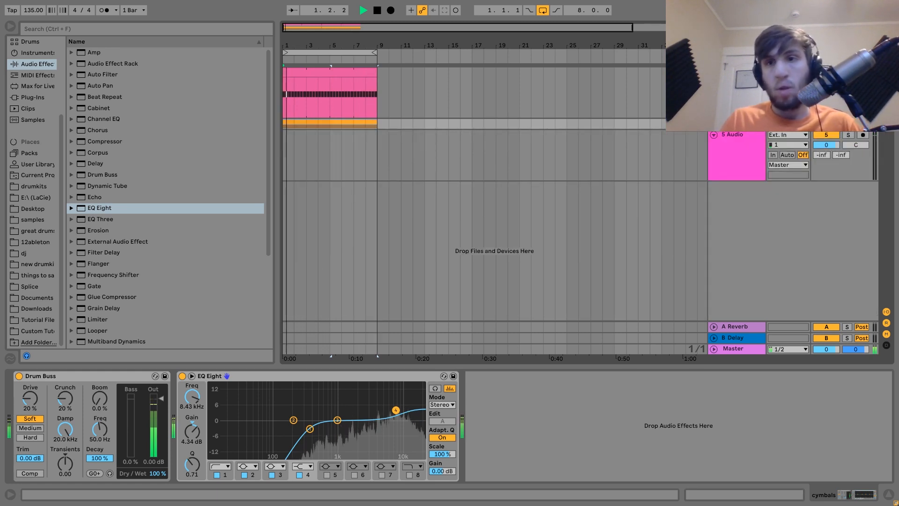
key(space)
Step: Insert a MIDI track between the kick and the cymbals group, load Operator onto it and audition it with the loop
click(737, 72)
key(ctrl+shift+t)
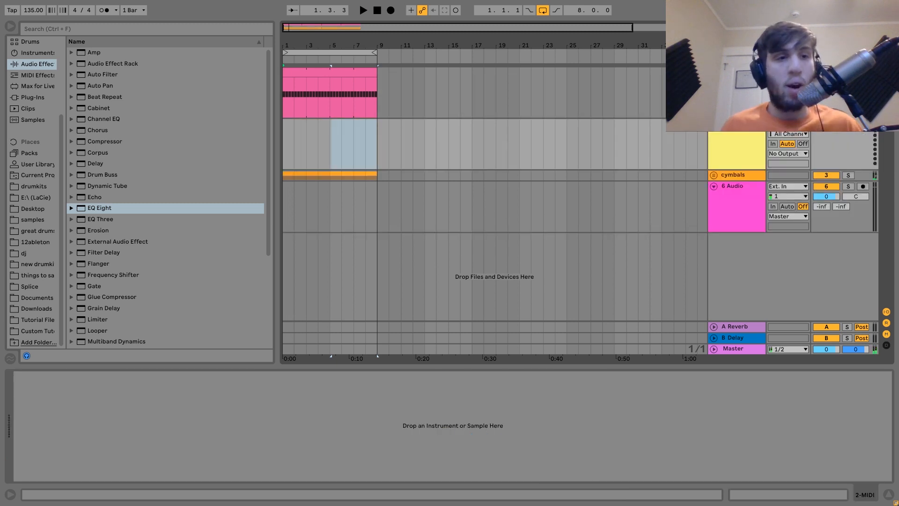
click(38, 53)
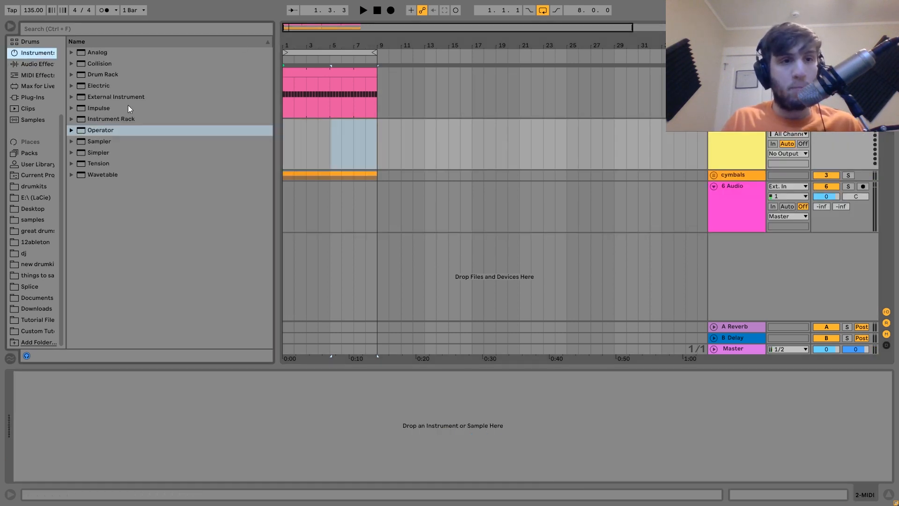
click(98, 131)
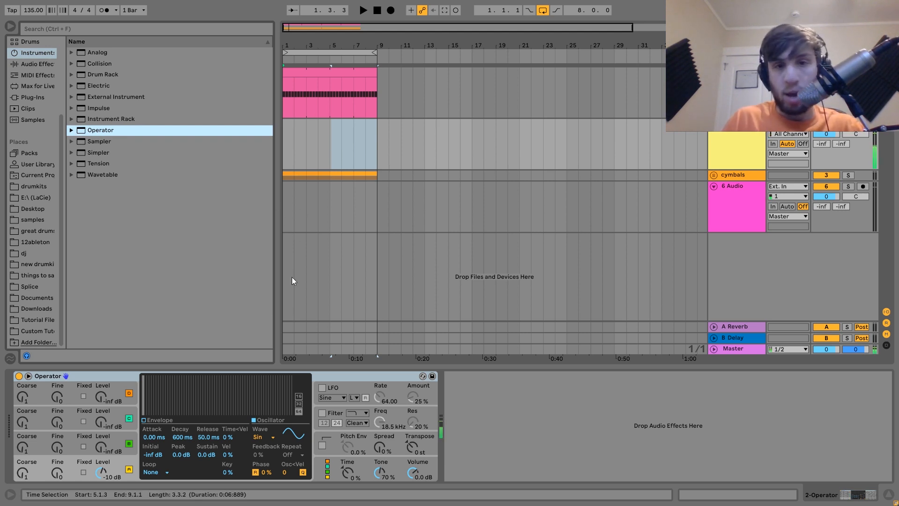
key(space)
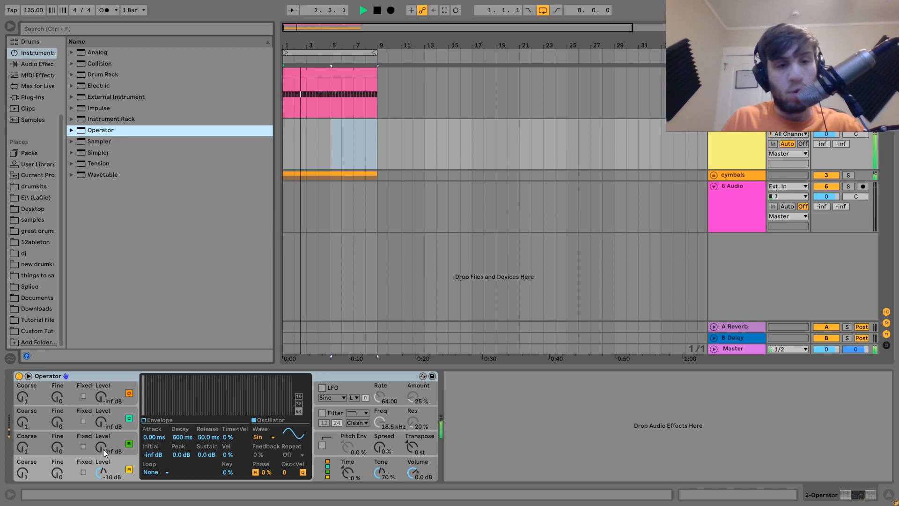
key(space)
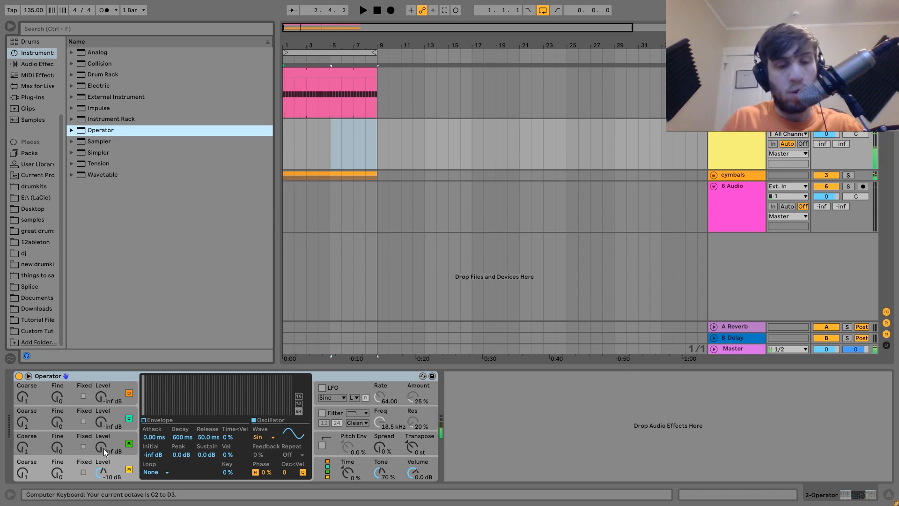
Step: Set Operator's wave to SwD and enable its filter at 116 Hz with 63% resonance, 22% envelope and 3.52 s decay
click(259, 437)
click(271, 322)
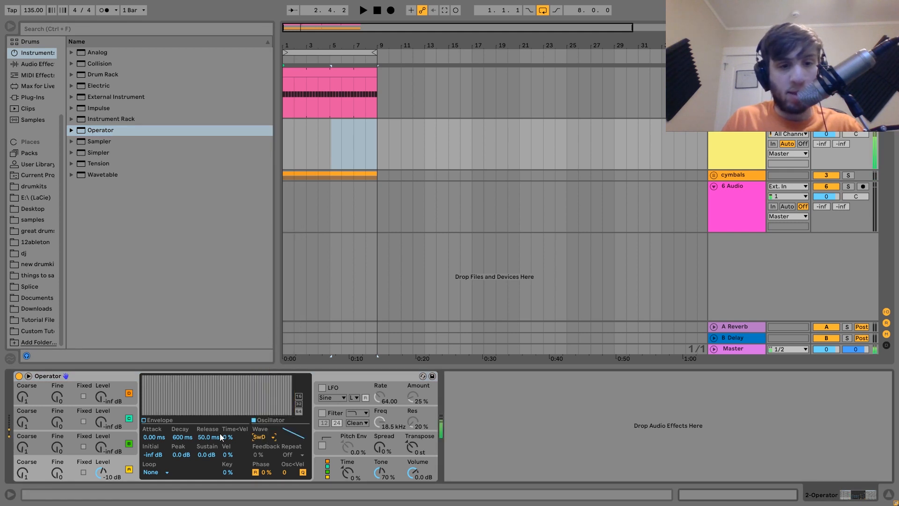
click(330, 415)
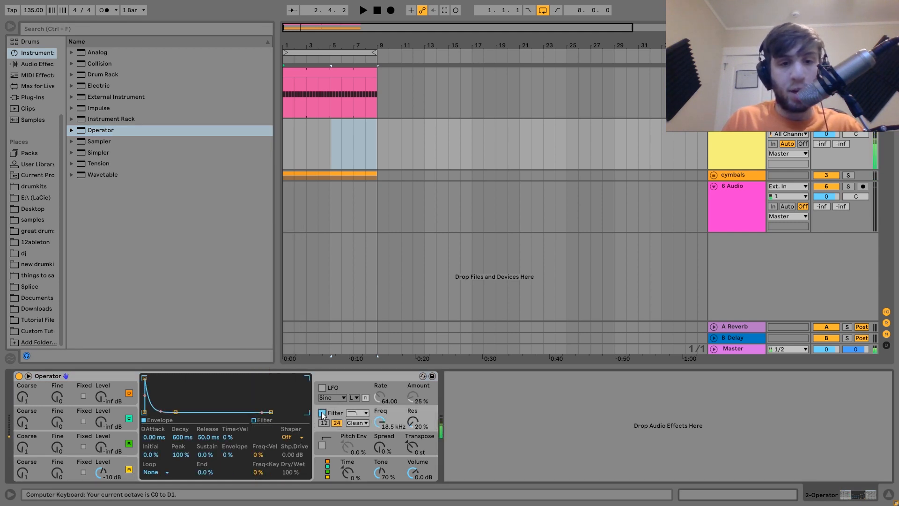
click(323, 413)
click(357, 412)
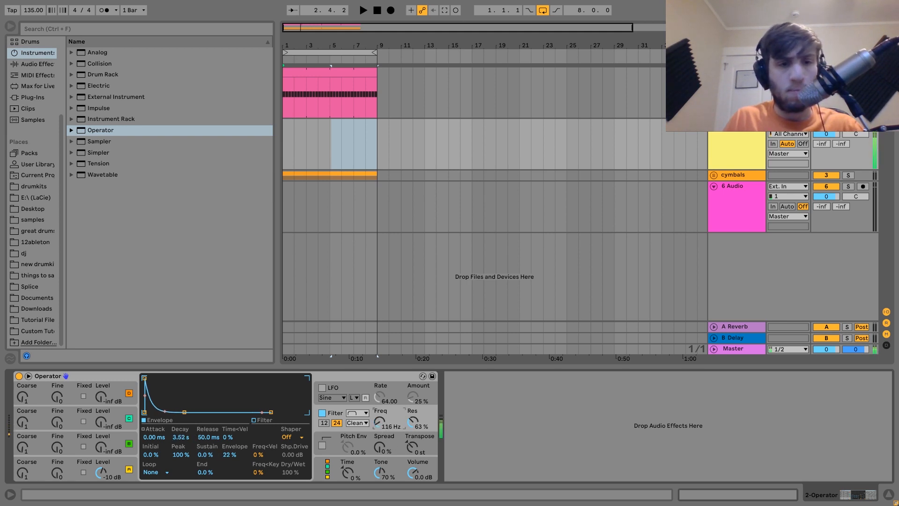
Step: Create a four-bar MIDI clip on the Operator track and place 1/16 notes on E1 at 1.2.4 and 1.3.2
drag(330, 145, 284, 148)
key(ctrl+shift+m)
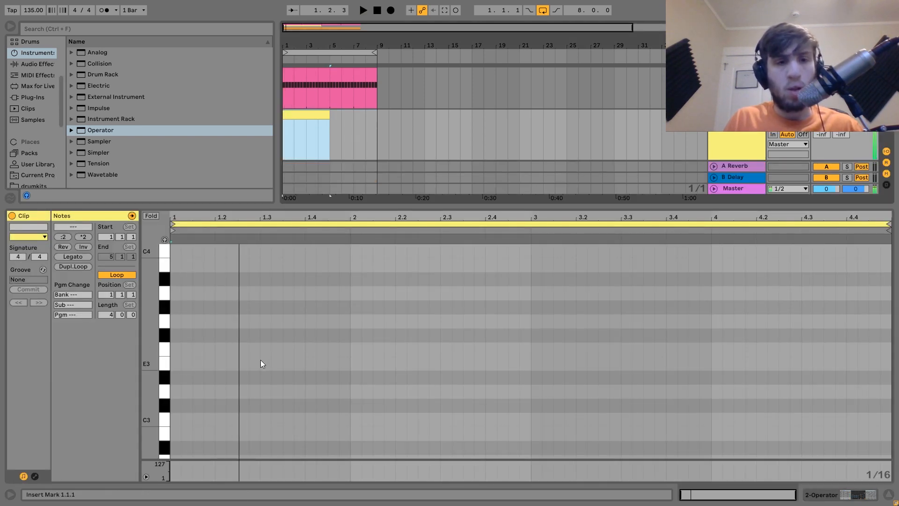
key(z)
key(z)
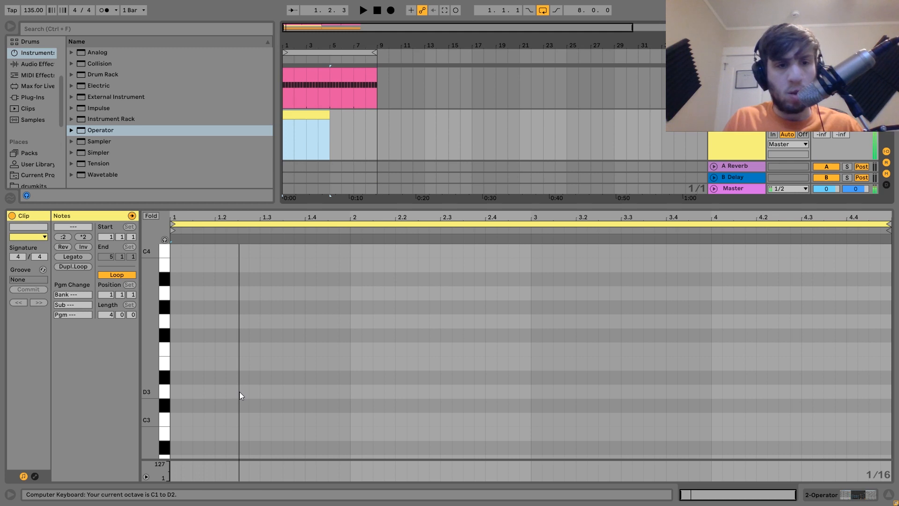
scroll(240, 391, down, 2)
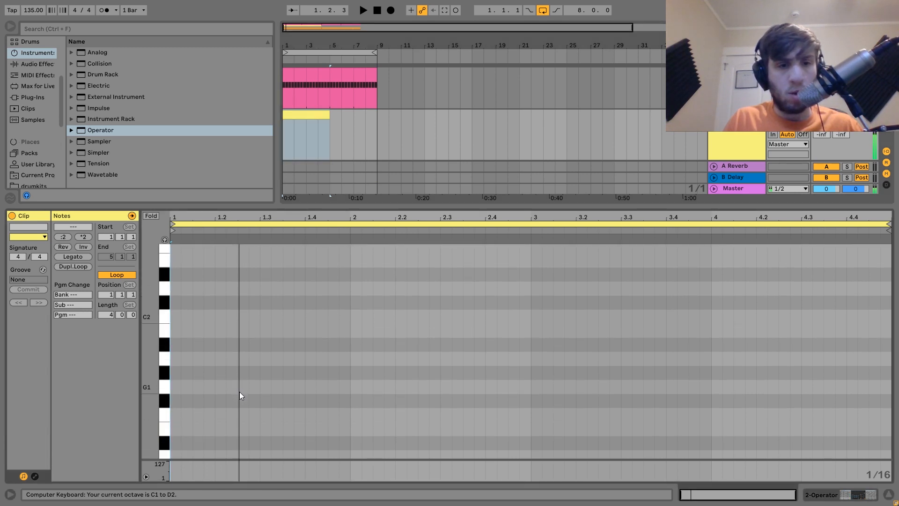
click(251, 431)
double_click(252, 431)
key(ctrl+d)
key(Right)
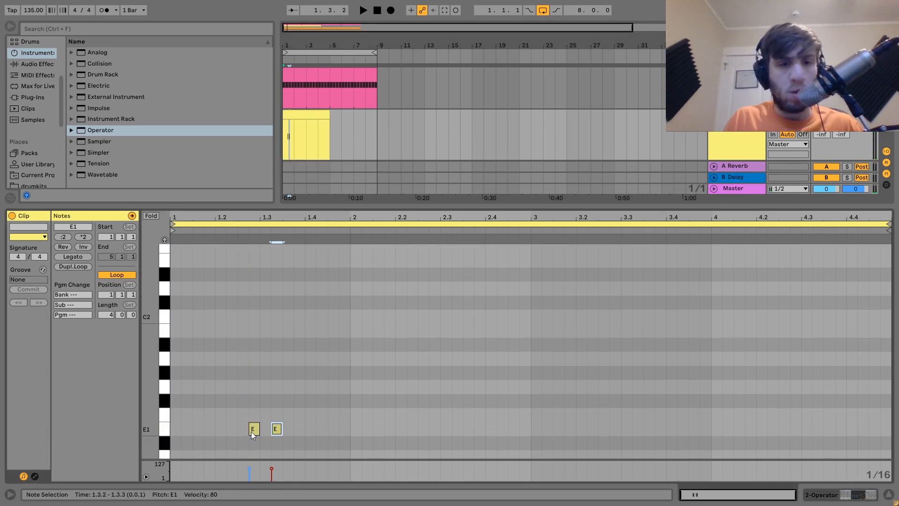
Step: Lower the note at 1.3.2 by an octave to E0 and duplicate it to 1.3.4, auditioning the pattern
key(shift+Down)
key(ctrl+d)
key(Right)
key(space)
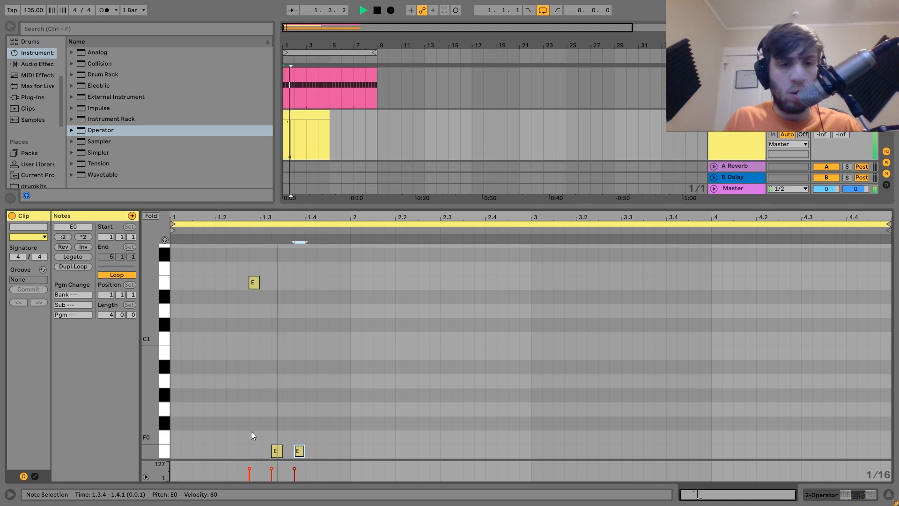
key(space)
Step: Duplicate the E0 sixteenth note to 1.4.2, 1.4.3 and 1.4.4 while checking playback
key(ctrl+d)
key(Right)
key(space)
key(ctrl+d)
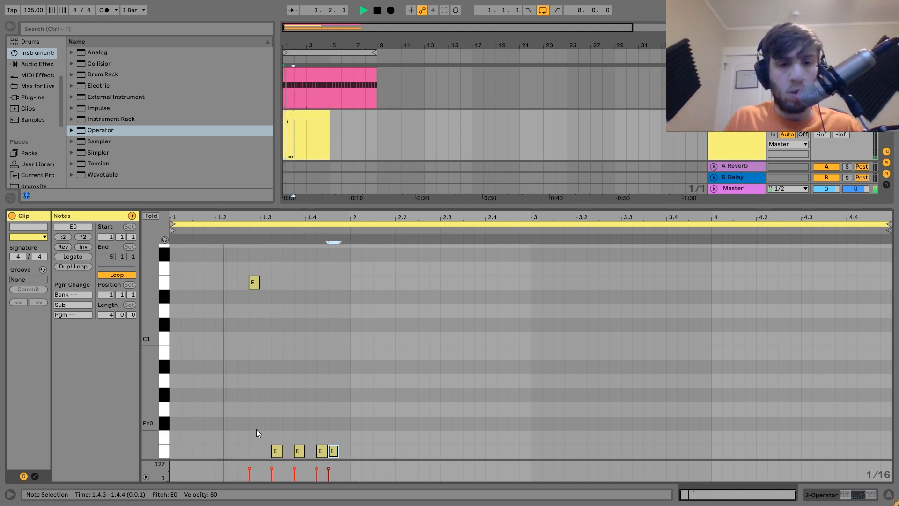
key(ctrl+d)
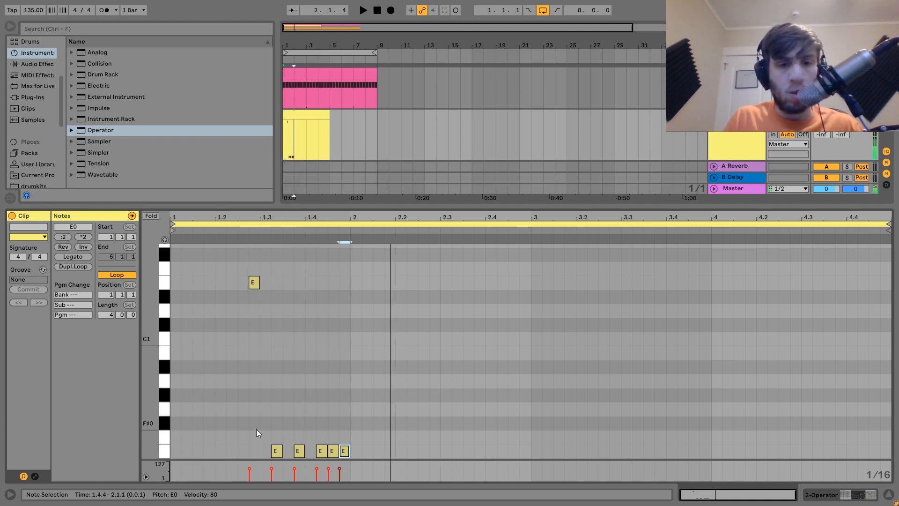
Step: Add another E0 duplicate at 2.1.2, lengthen it to two sixteenths and play the pattern
key(ctrl+d)
key(Right)
key(shift+Right)
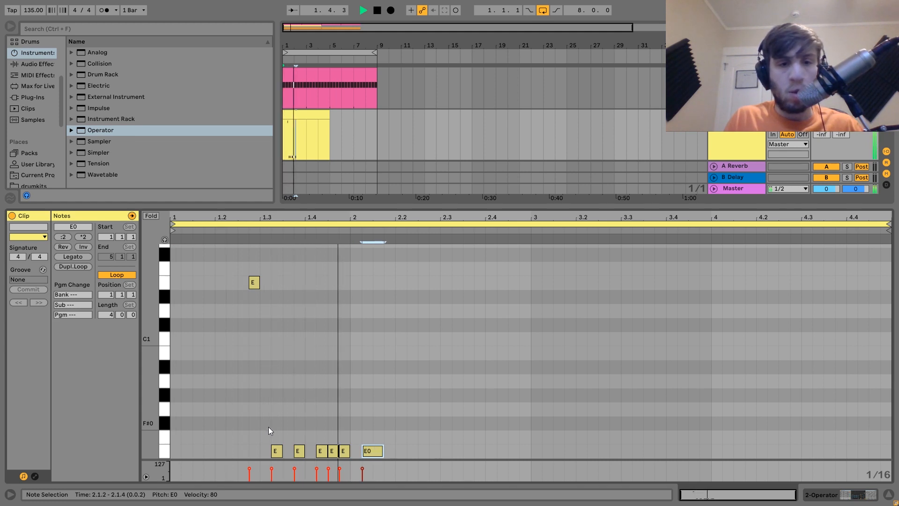
key(space)
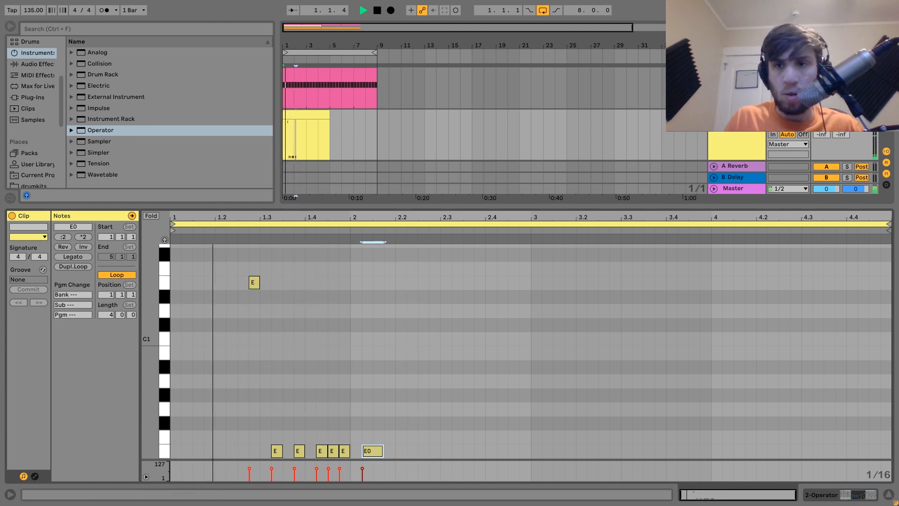
Step: Shorten the Operator clip to two bars, duplicate it three times to fill eight bars, and show the track's devices
click(420, 117)
drag(327, 115, 303, 115)
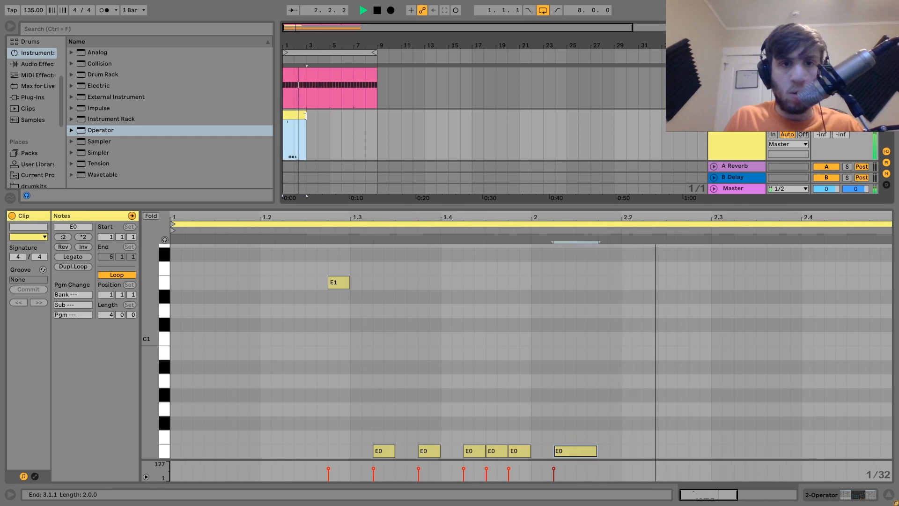
key(ctrl+d)
key(ctrl+d)
key(ctrl+d)
shift+click(292, 116)
double_click(721, 136)
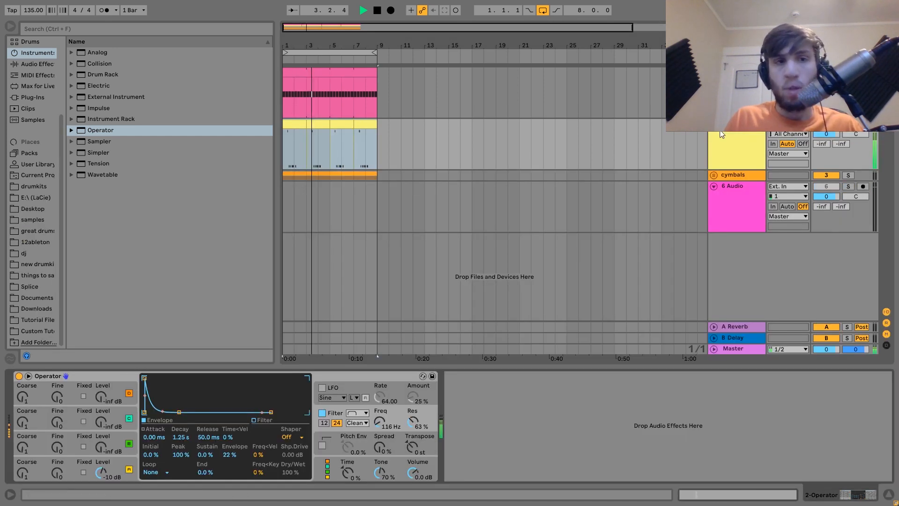
Step: Set Operator's filter frequency to 208 Hz, filter envelope amount to 9% and filter decay to 487 ms while auditioning
key(space)
click(37, 63)
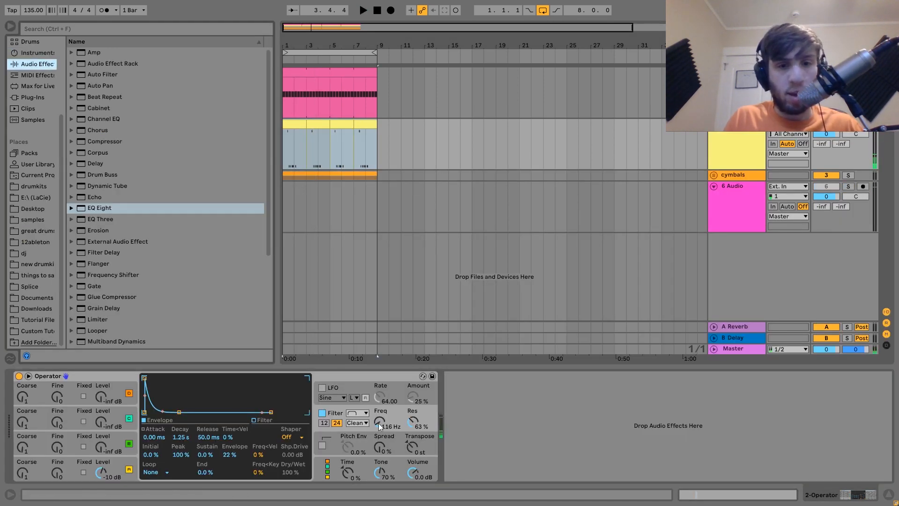
key(space)
drag(380, 423, 379, 412)
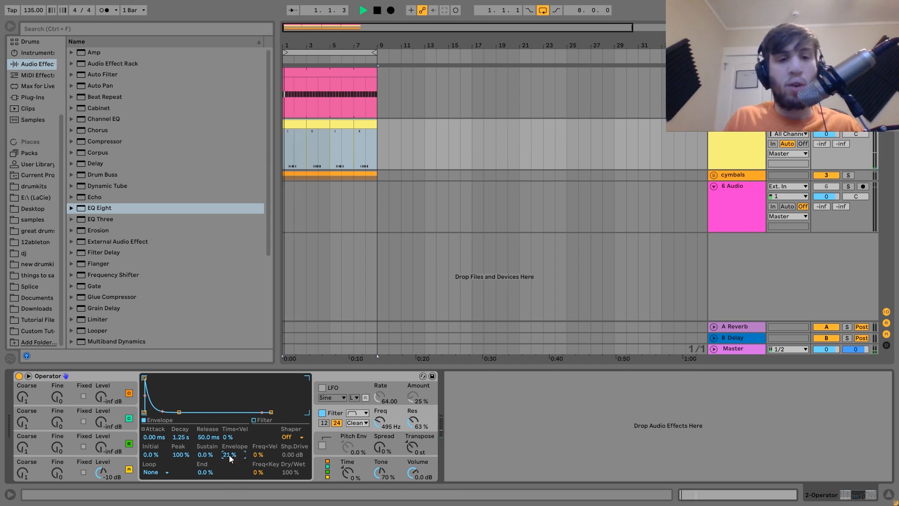
key(space)
drag(229, 455, 230, 456)
key(space)
drag(180, 437, 181, 455)
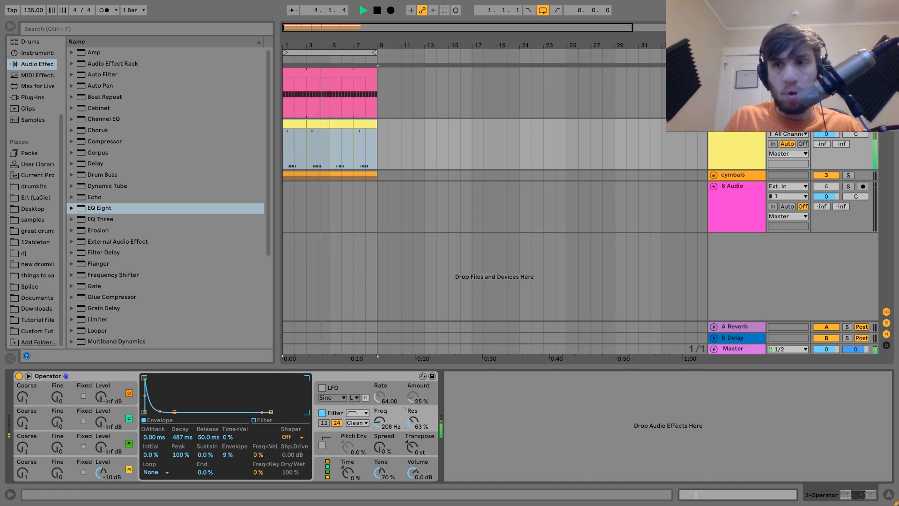
Step: Load Saturator after Operator and set its drive to 6.86 dB and color base to 1.71 during playback
key(space)
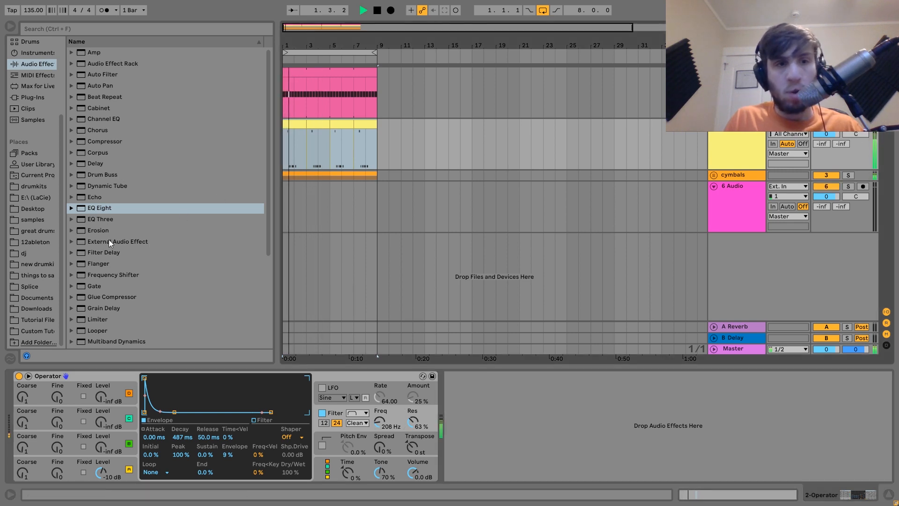
scroll(109, 240, down, 4)
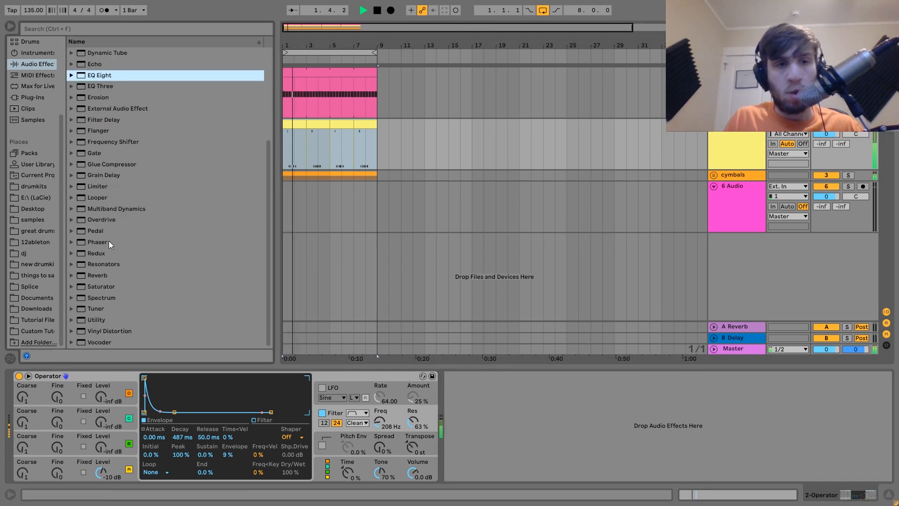
drag(99, 286, 459, 382)
drag(459, 460, 460, 452)
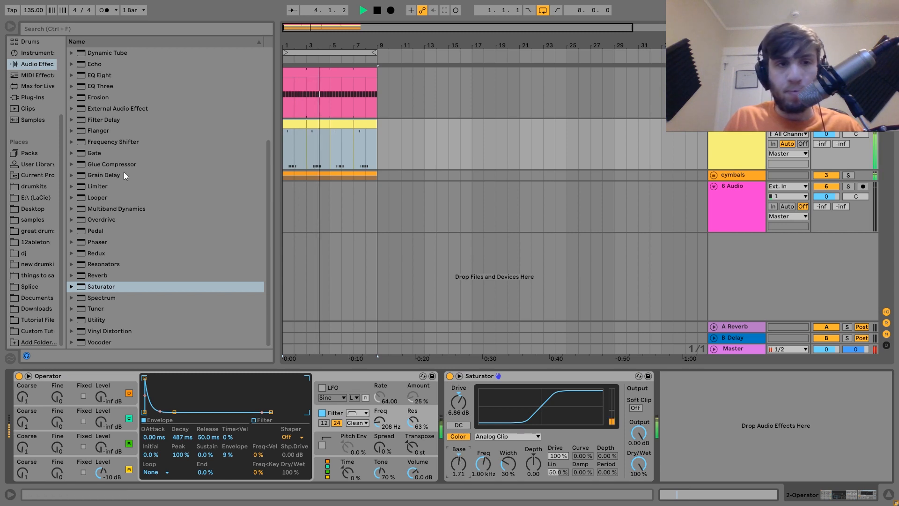
Step: Load Auto Filter after Saturator as a 24 dB high-pass at 252 Hz with 17% resonance
scroll(125, 168, up, 5)
double_click(99, 74)
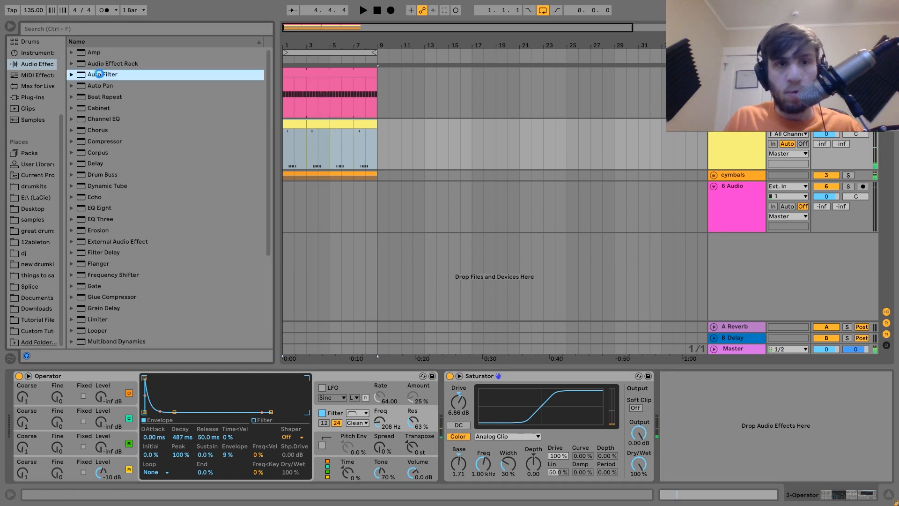
drag(713, 442, 728, 435)
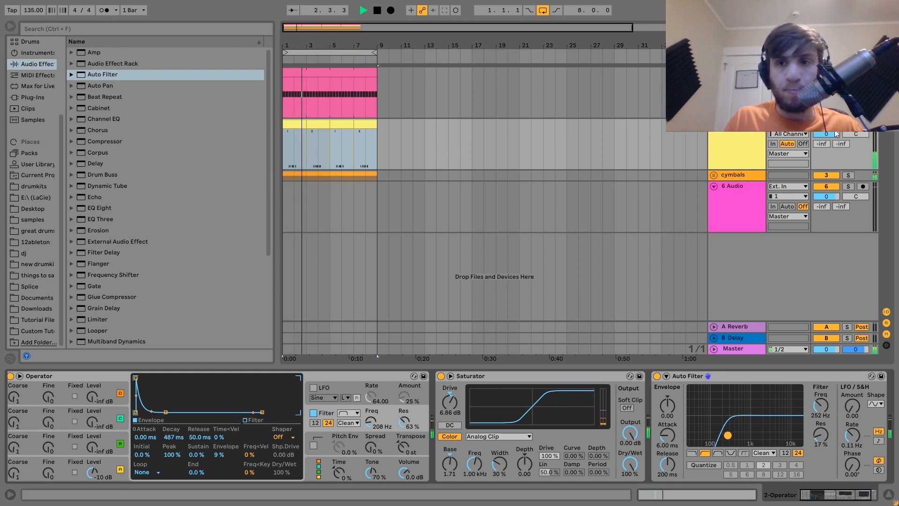
Step: Set Operator's transpose to +12 st and filter frequency to 608 Hz, and insert Amp in Rock mode directly after it
click(401, 446)
drag(402, 447, 372, 411)
drag(94, 54, 514, 439)
click(512, 443)
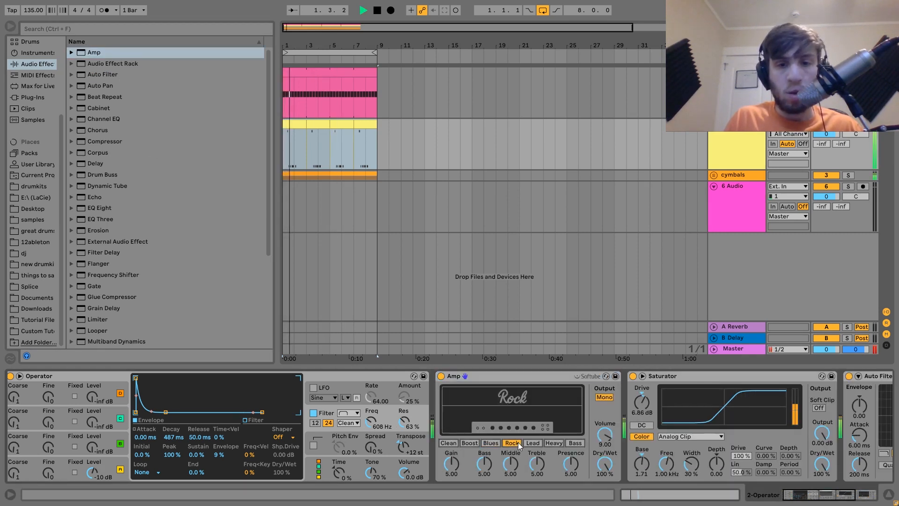
Step: Lower the Operator track's volume to -8.6 dB and insert Echo between Amp and Saturator
key(space)
drag(831, 134, 830, 148)
key(space)
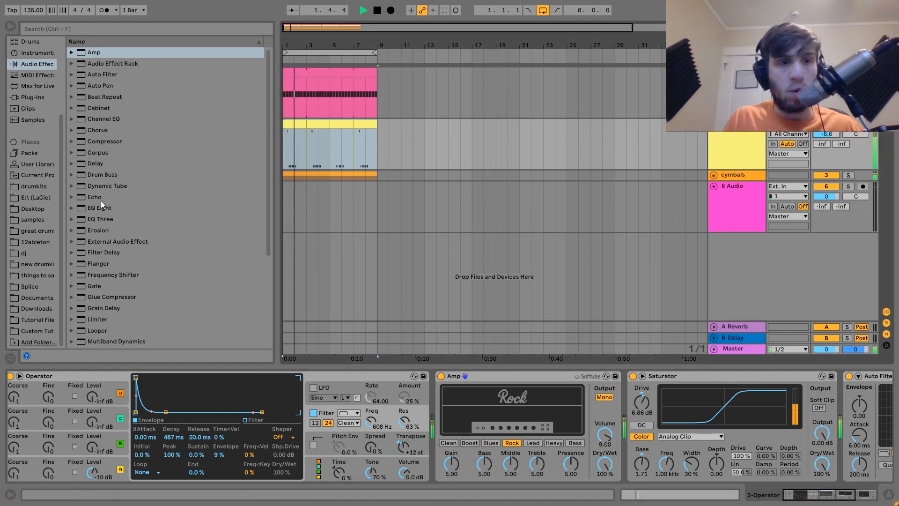
key(space)
drag(94, 197, 664, 411)
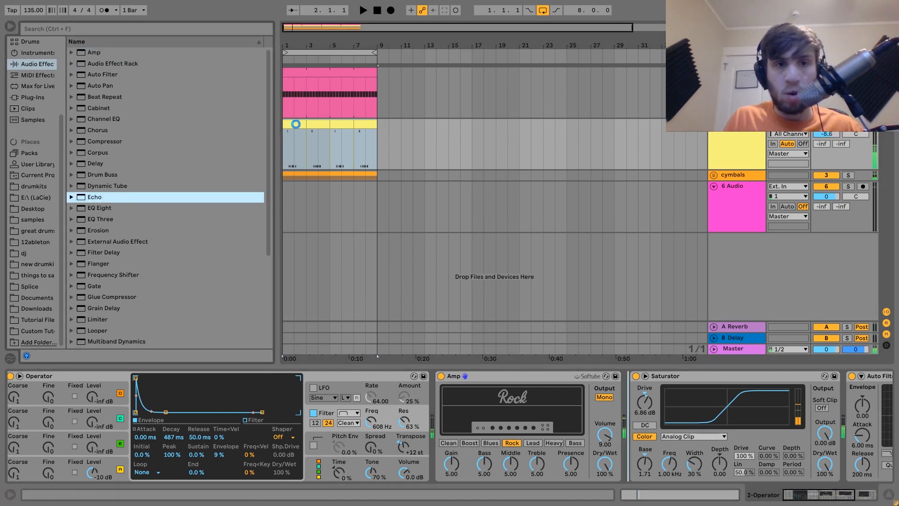
Step: Open the first two-bar bass clip and delete all its notes from 1.4.2 onward
double_click(293, 125)
key(space)
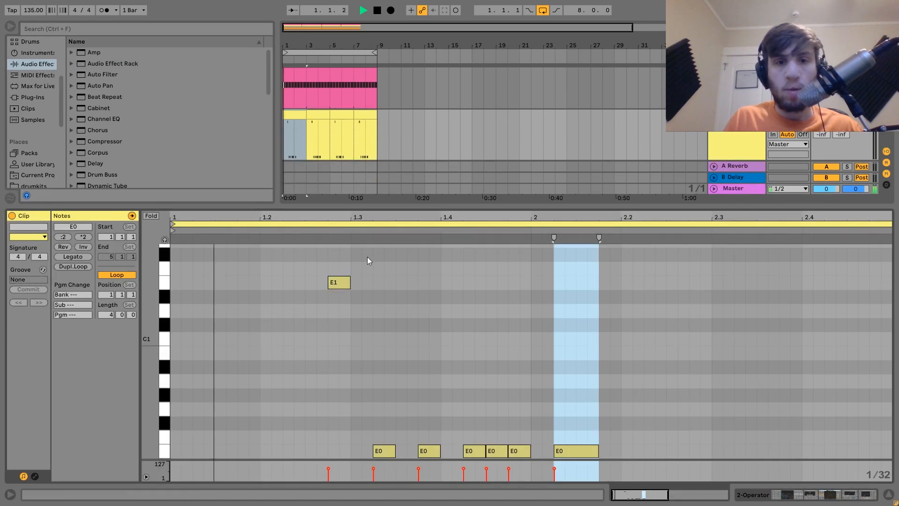
drag(456, 430, 735, 457)
key(Delete)
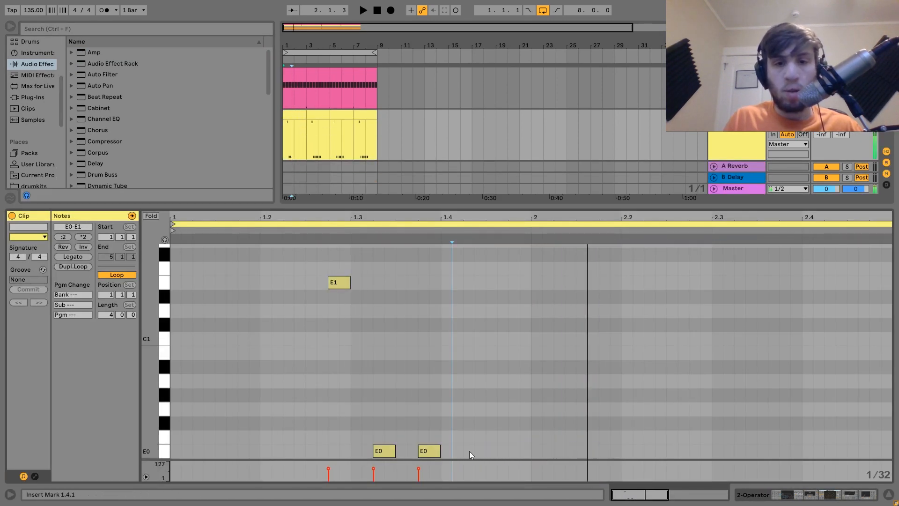
Step: Add an E0 sixteenth note in the last beat of bar 1 and position it at 1.4.4
double_click(475, 450)
key(Left)
key(shift+Right)
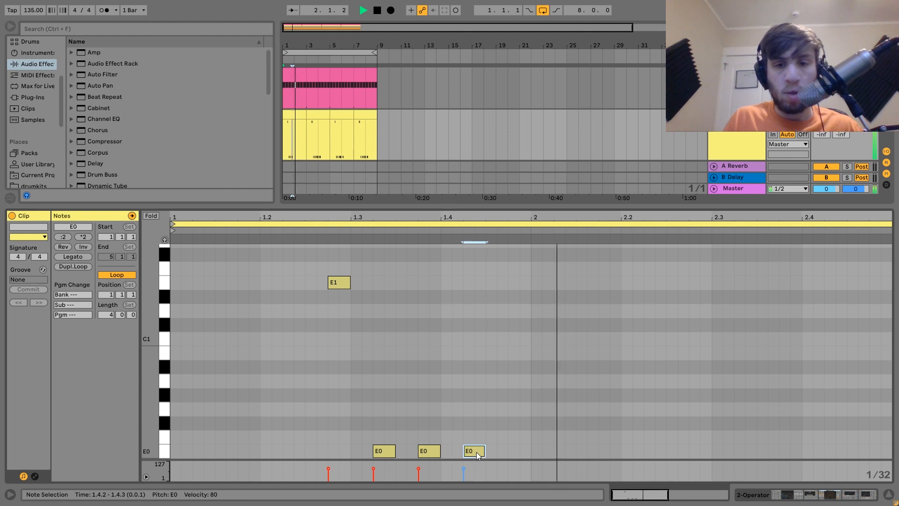
key(Right)
key(Right)
key(Right)
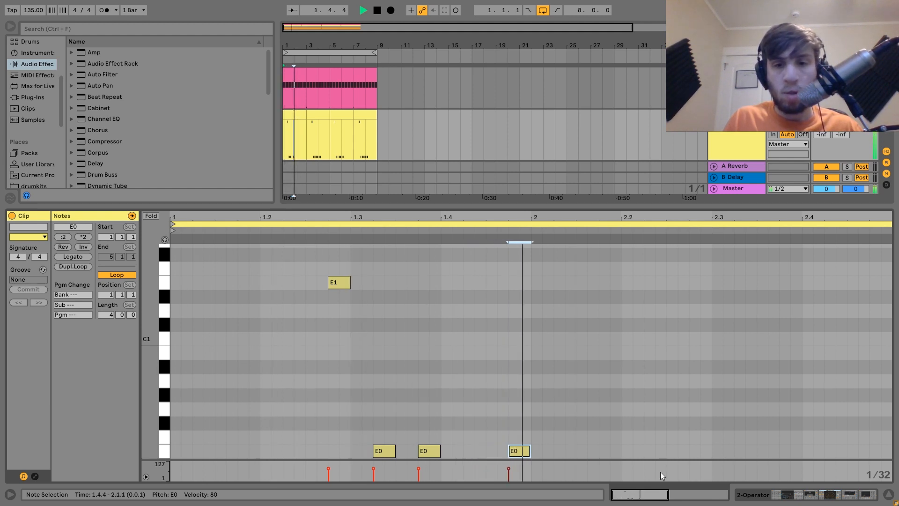
Step: Set Echo's dry/wet to 33% on the Operator track and resume playback
click(816, 491)
key(space)
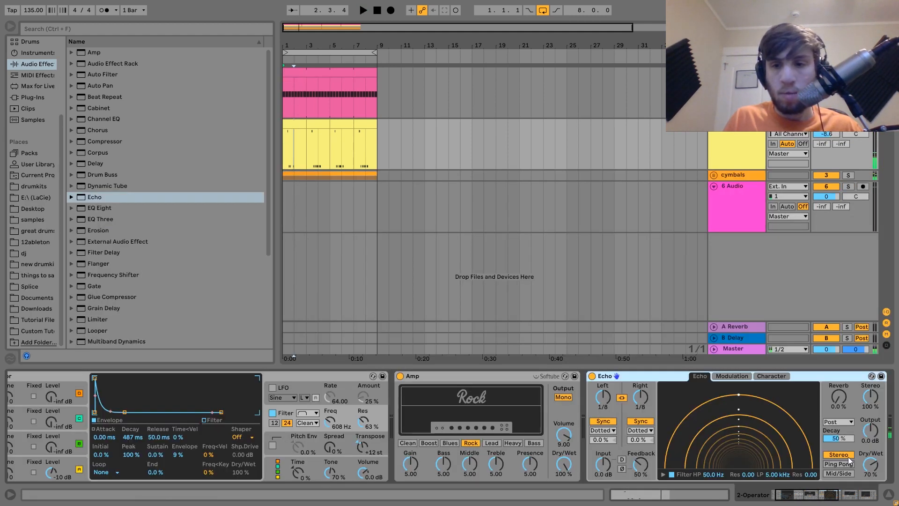
drag(871, 464, 870, 482)
key(space)
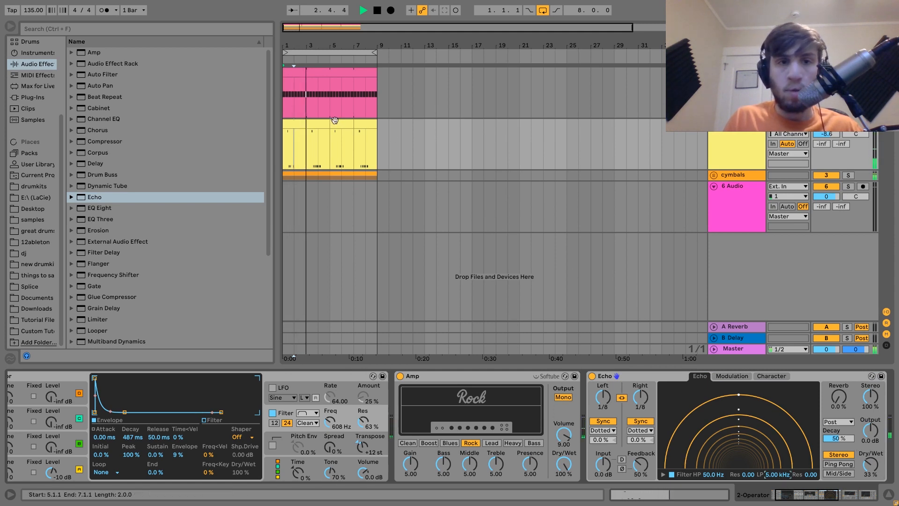
Step: Duplicate the edited first bass clip three times over the older copies and select all four clips
click(299, 124)
key(ctrl+d)
key(ctrl+d)
key(ctrl+d)
shift+click(297, 124)
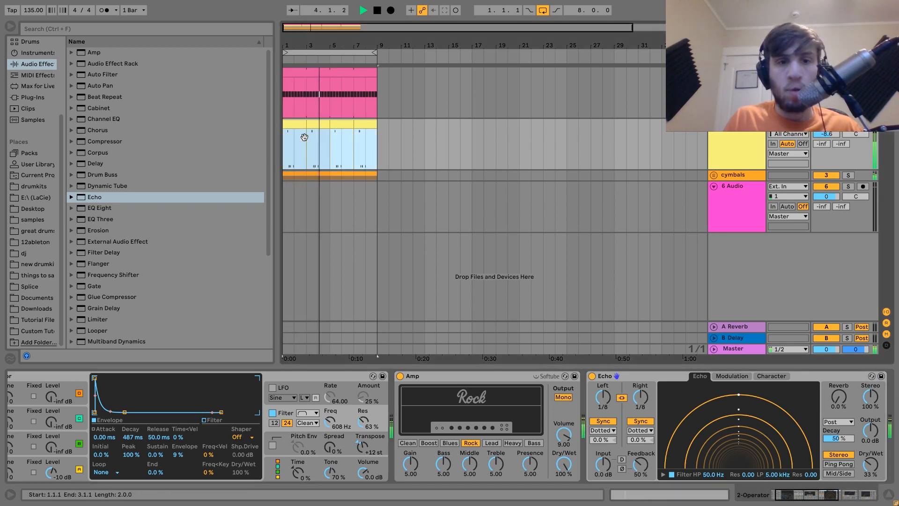
Step: Set Operator's filter frequency to 495 Hz and show its automation in the arrangement
click(363, 447)
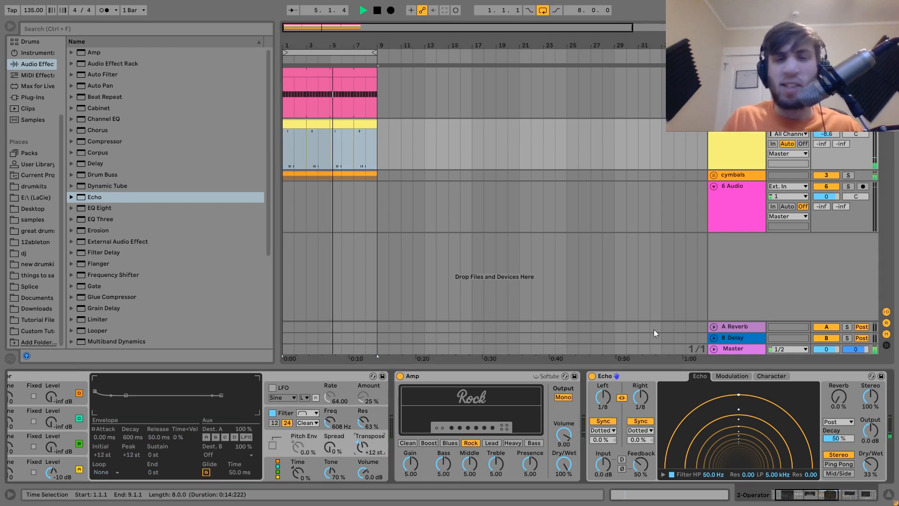
scroll(519, 422, down, 10)
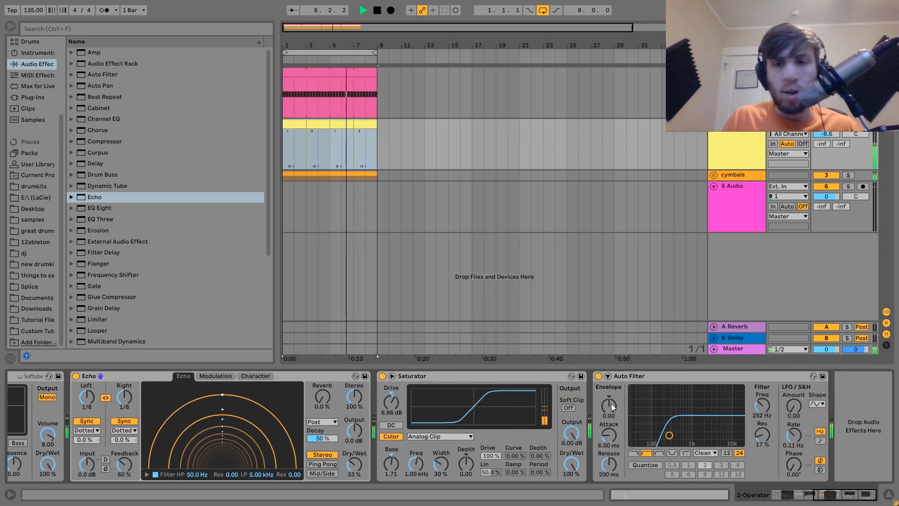
scroll(368, 434, up, 10)
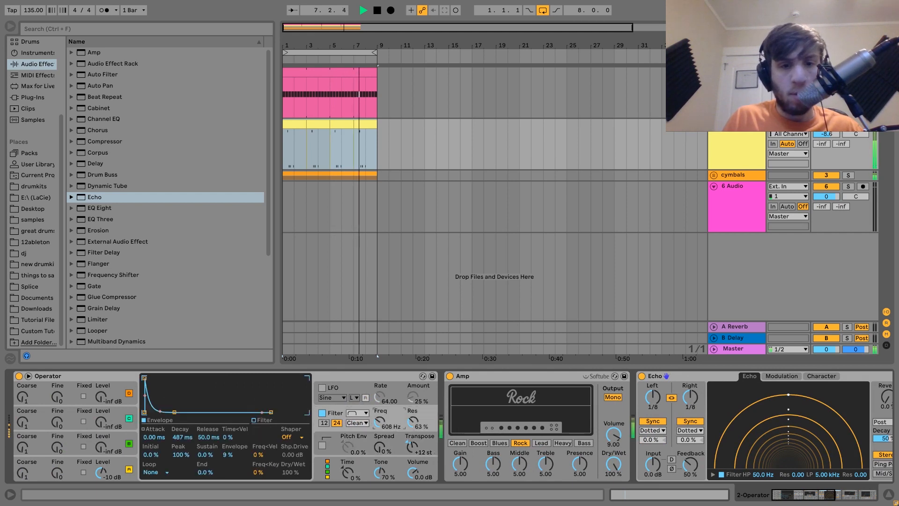
drag(381, 422, 382, 426)
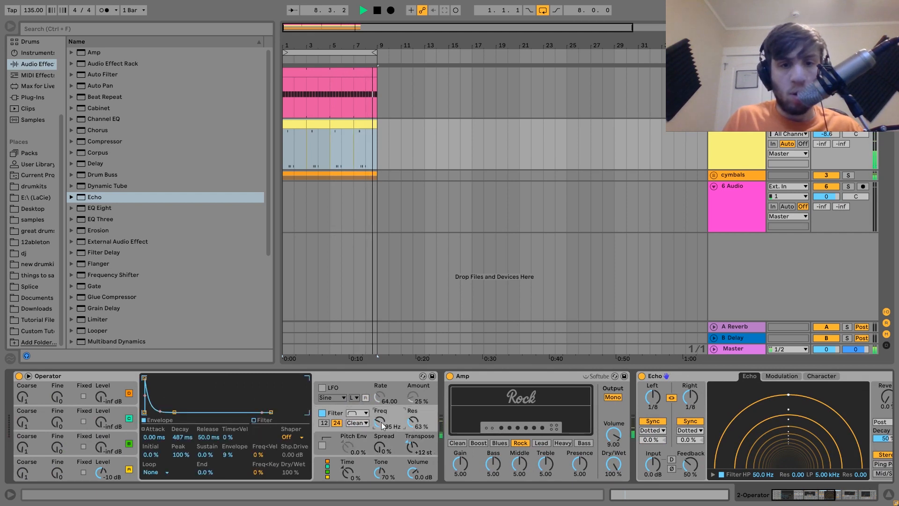
right_click(382, 422)
click(401, 364)
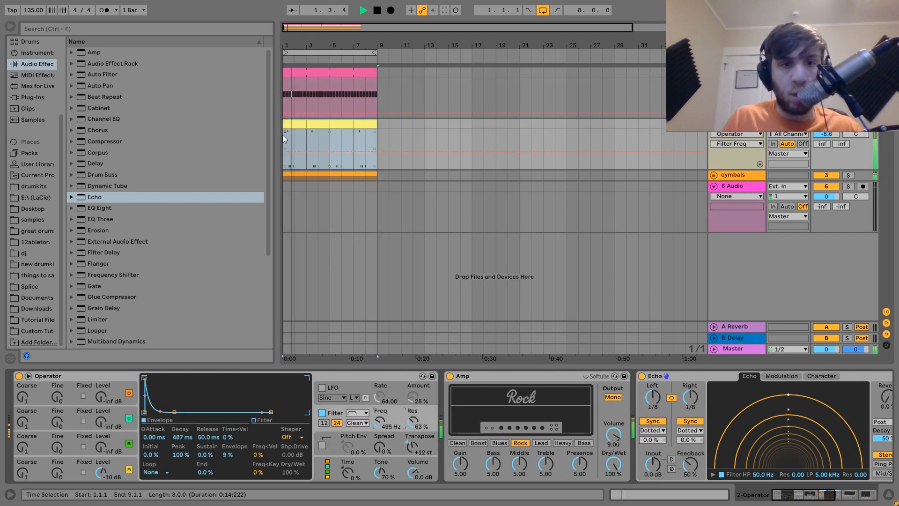
Step: Draw filter frequency automation rising from bar 1 through 495 Hz to a peak near bar 4, and audition from bar 3
click(293, 152)
key(space)
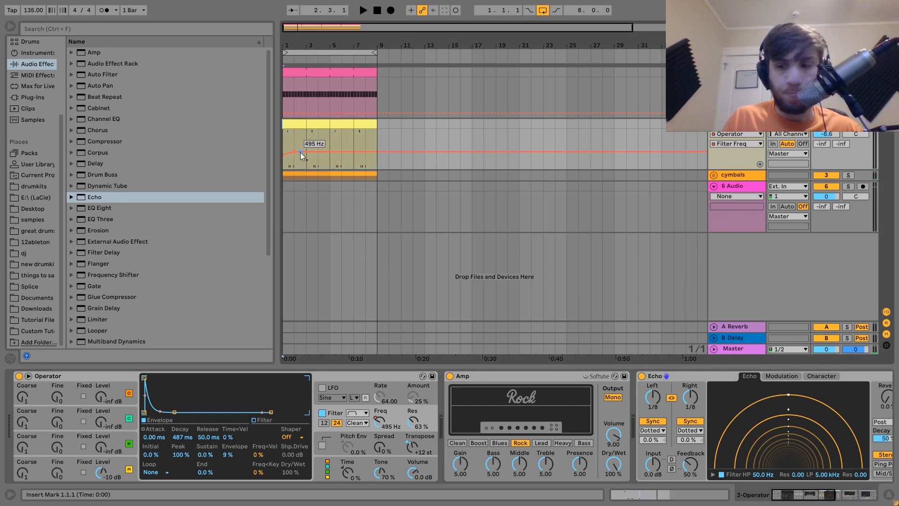
drag(322, 153, 322, 151)
click(307, 136)
key(space)
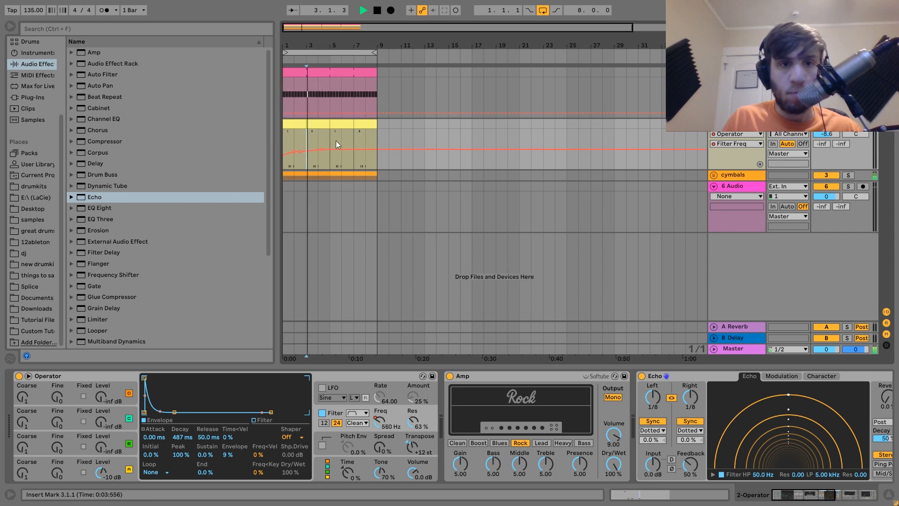
Step: Shape the filter frequency automation to dip near bar 7 and rise to about 338 Hz at bar 9
drag(353, 148, 374, 150)
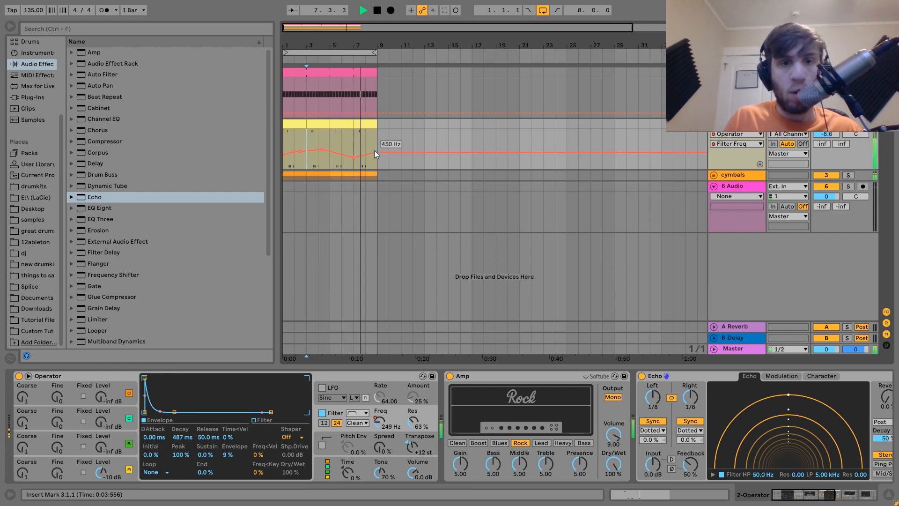
click(375, 151)
key(space)
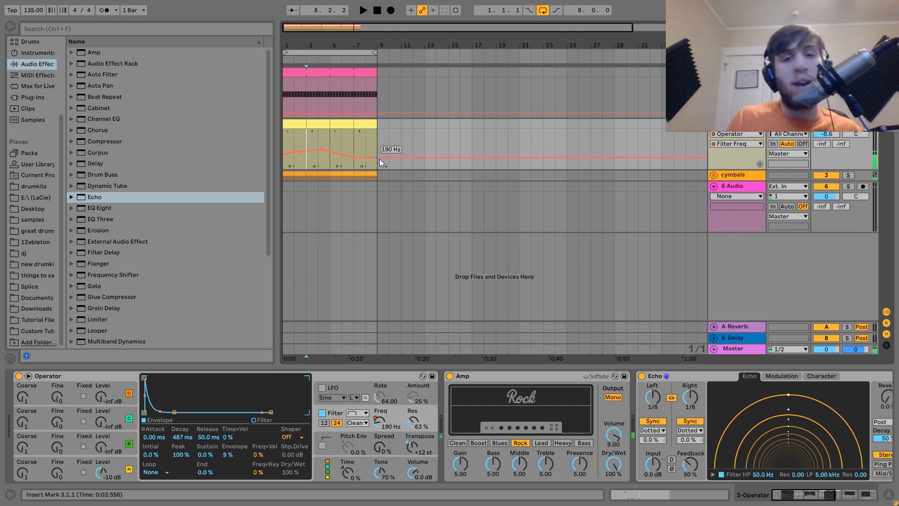
drag(378, 156, 378, 154)
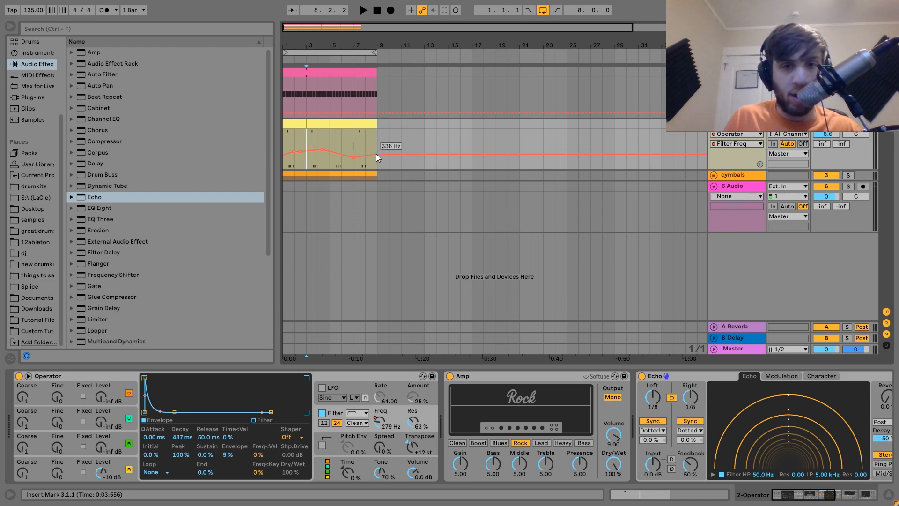
Step: Slightly lower the bass filter frequency automation point at bar 9 and fold the bass track
drag(375, 154, 376, 155)
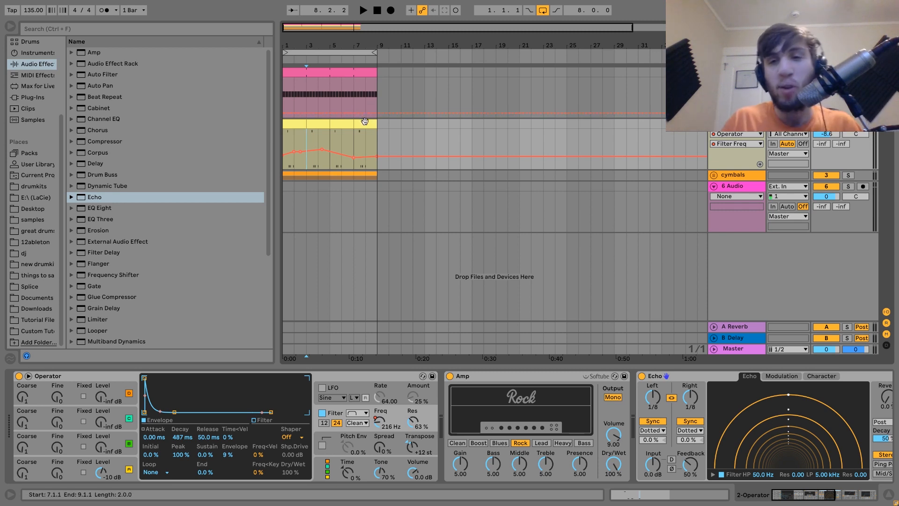
click(714, 124)
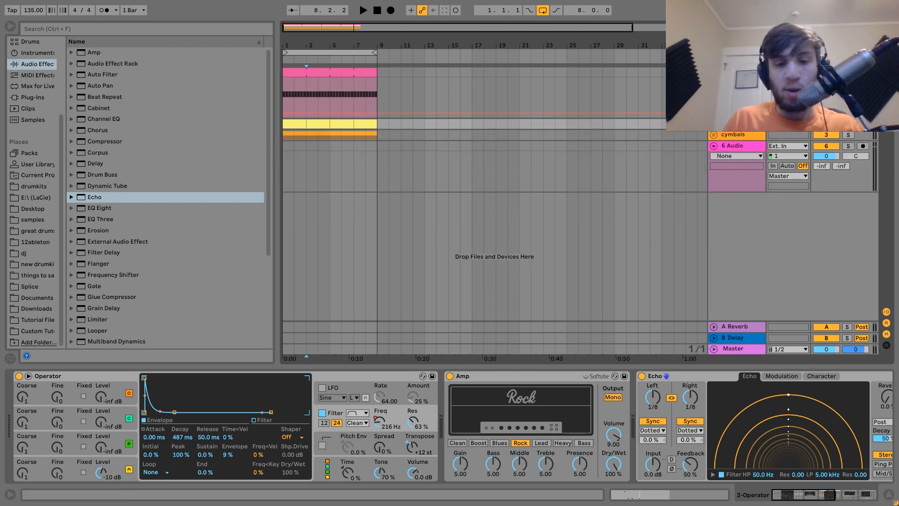
Step: Insert a new MIDI track below the bass track and load an Operator instrument on it
key(ctrl+shift+t)
click(31, 52)
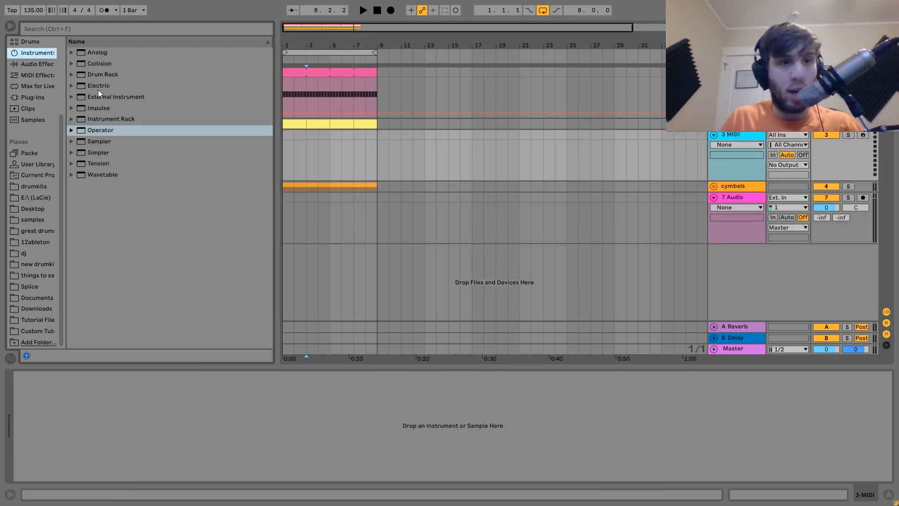
double_click(97, 130)
Step: Create an eight-bar MIDI clip from bar 1 on the new track with one E3 note stretched across the whole clip
drag(378, 134, 285, 149)
key(ctrl+shift+m)
key(x)
key(x)
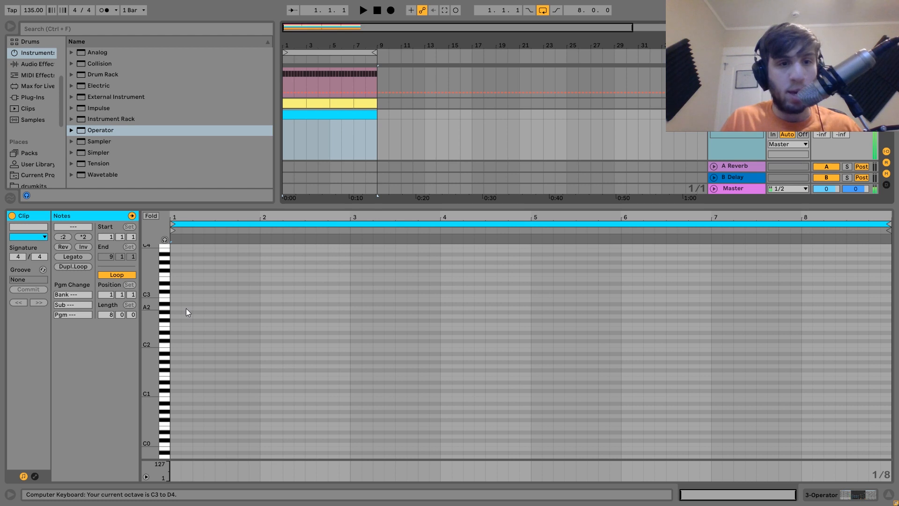
double_click(175, 280)
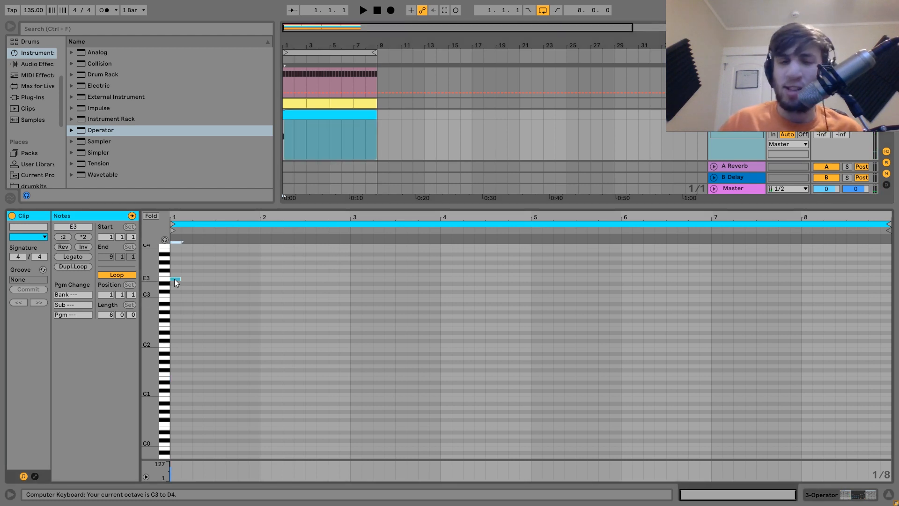
click(69, 256)
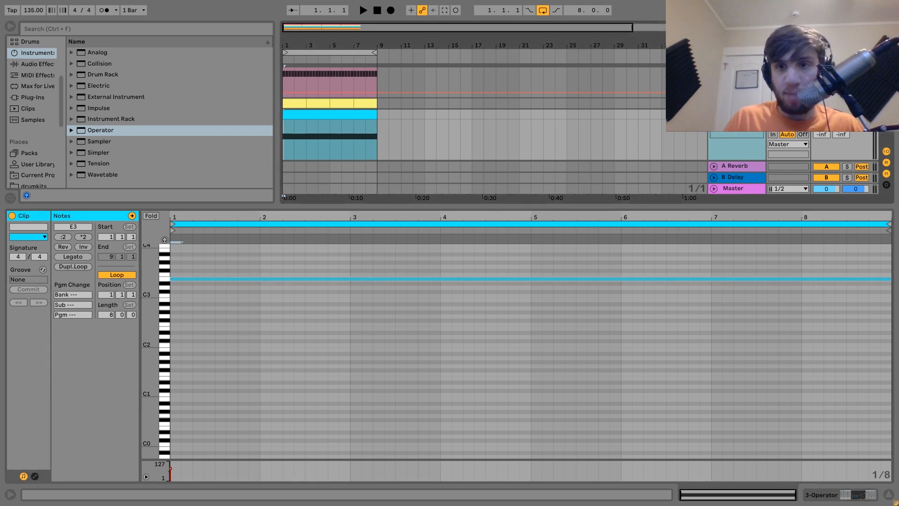
Step: Show the new track's Operator device, solo the track and lower its volume to -5.4 dB
key(shift+Tab)
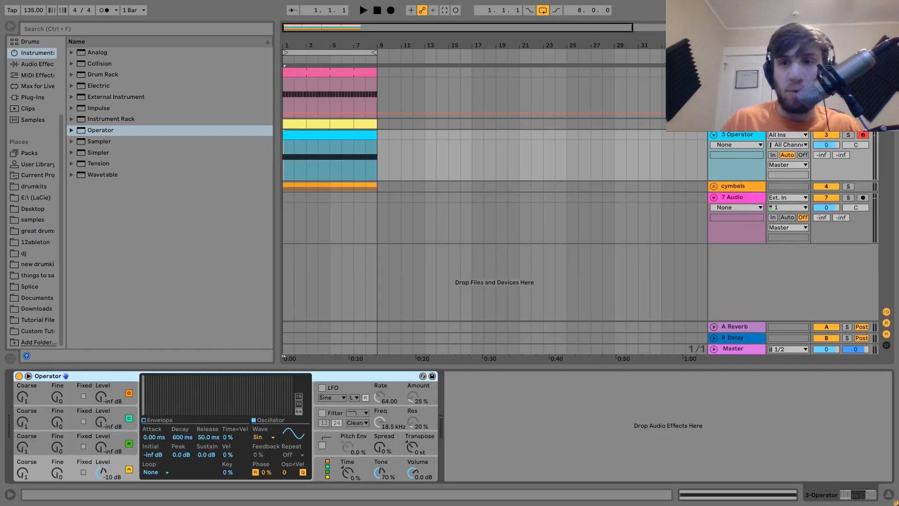
click(849, 135)
drag(830, 145, 830, 152)
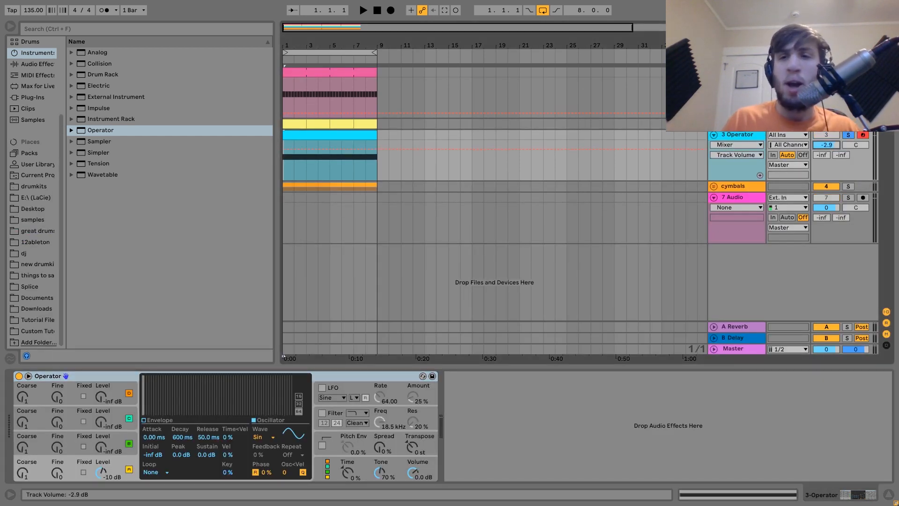
Step: Enable Operator's LFO, set its rate to 55.44 and amount to 17%, and turn off its retrigger while auditioning
click(322, 388)
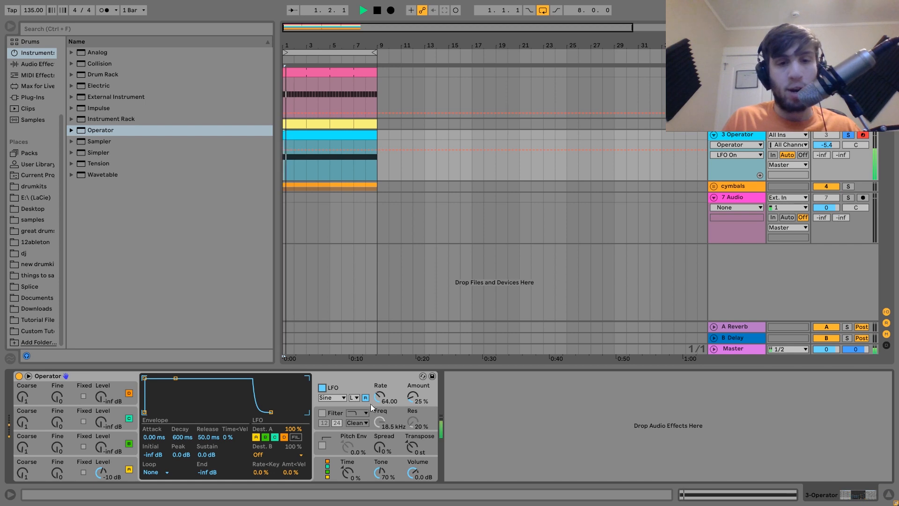
key(space)
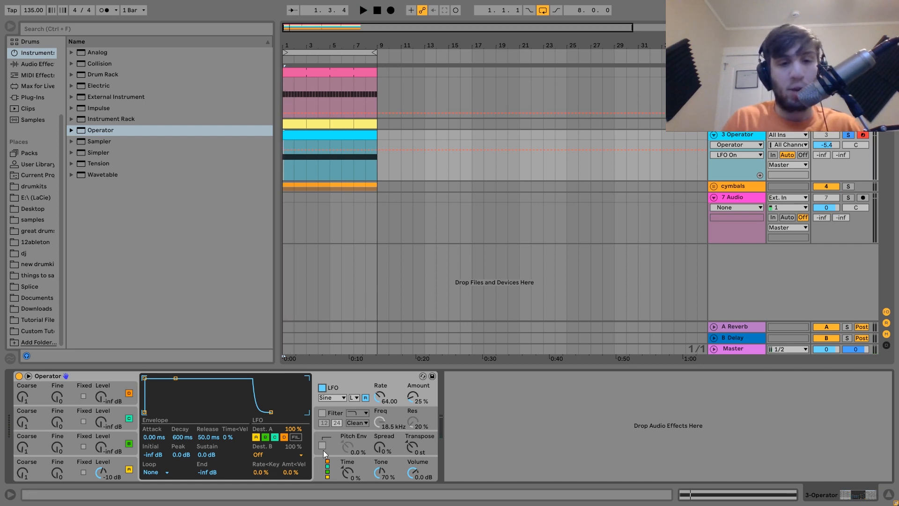
key(space)
drag(376, 399, 420, 400)
click(366, 398)
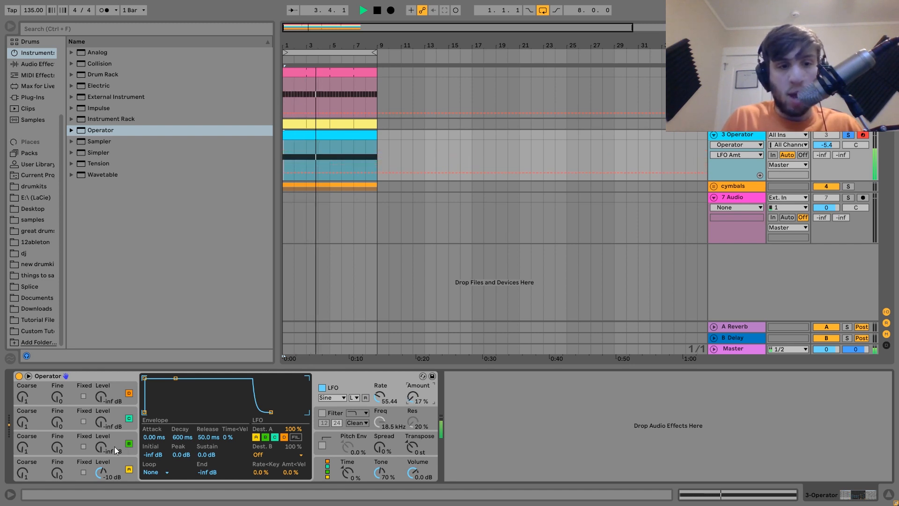
Step: Set oscillator B to -23 dB, coarse 2, fine 20, and oscillator C to -20 dB, coarse 0.5, fine 23
drag(102, 448, 20, 445)
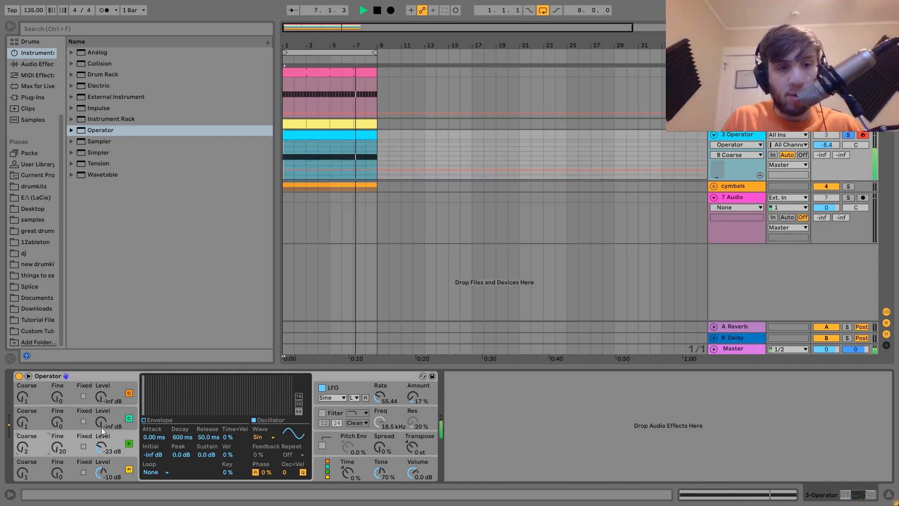
drag(101, 424, 101, 419)
drag(27, 426, 27, 428)
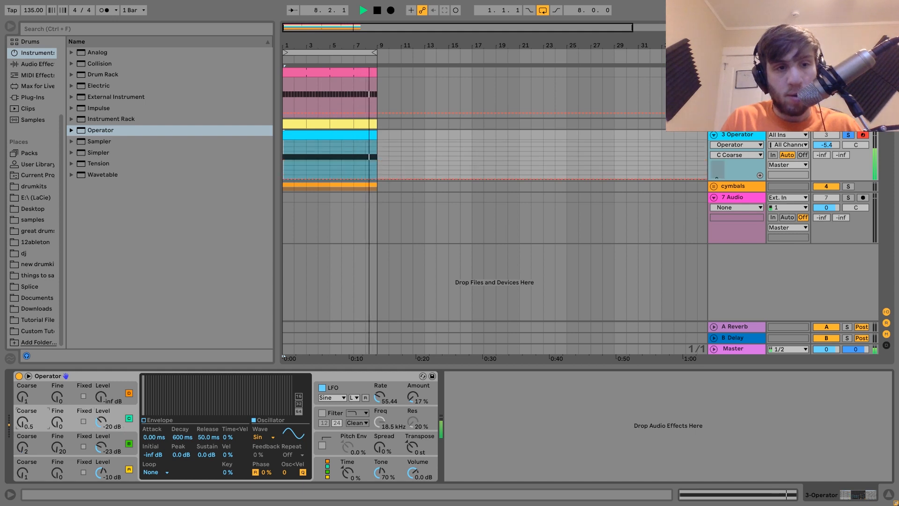
click(58, 423)
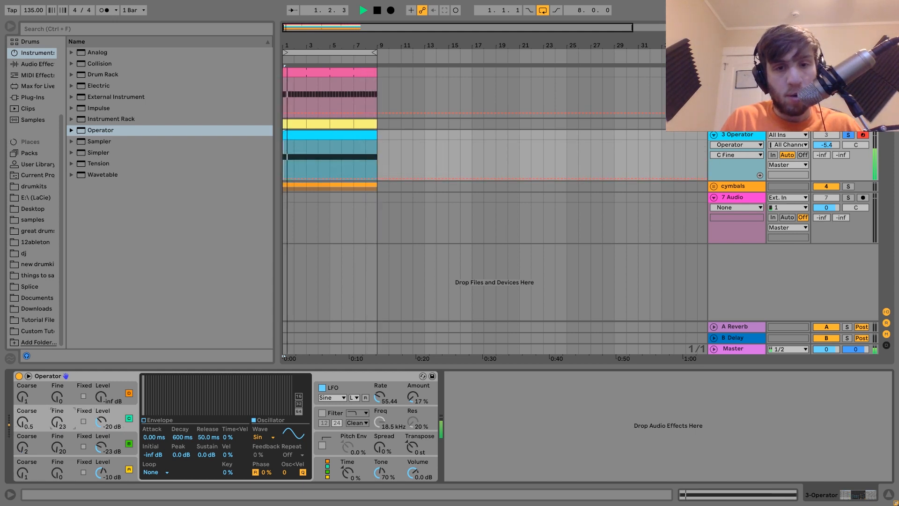
Step: Transpose Operator to +24 st and lower its track volume to -10 dB
drag(416, 448, 416, 442)
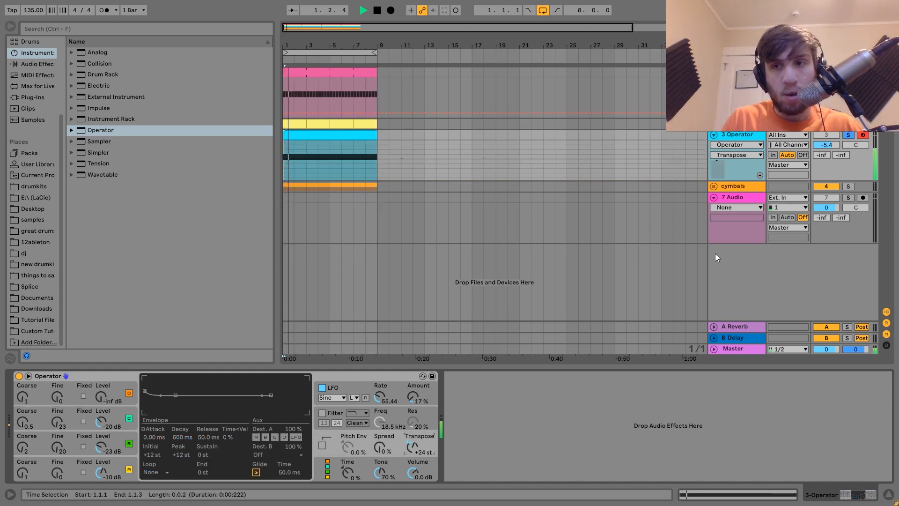
drag(827, 146, 826, 154)
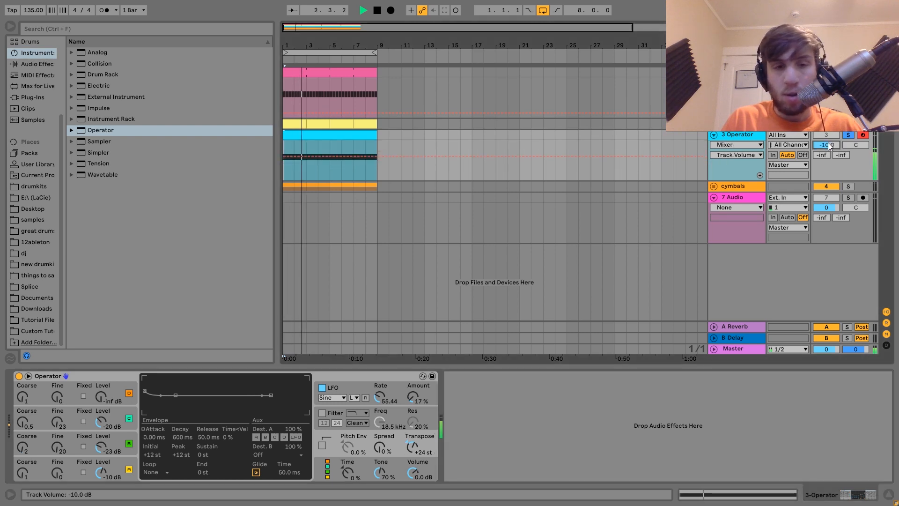
Step: Enable Operator's filter, route the LFO to it, and set the filter frequency to 2.80 kHz
click(323, 413)
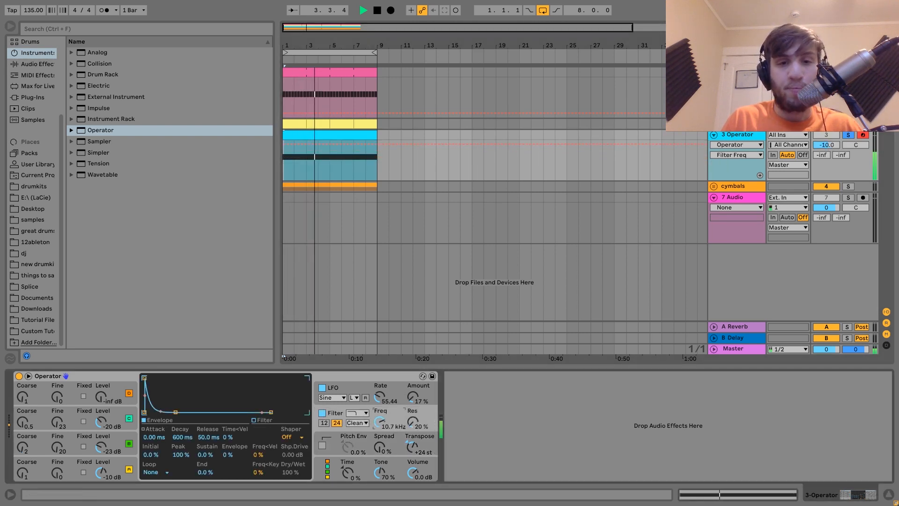
drag(380, 422, 380, 441)
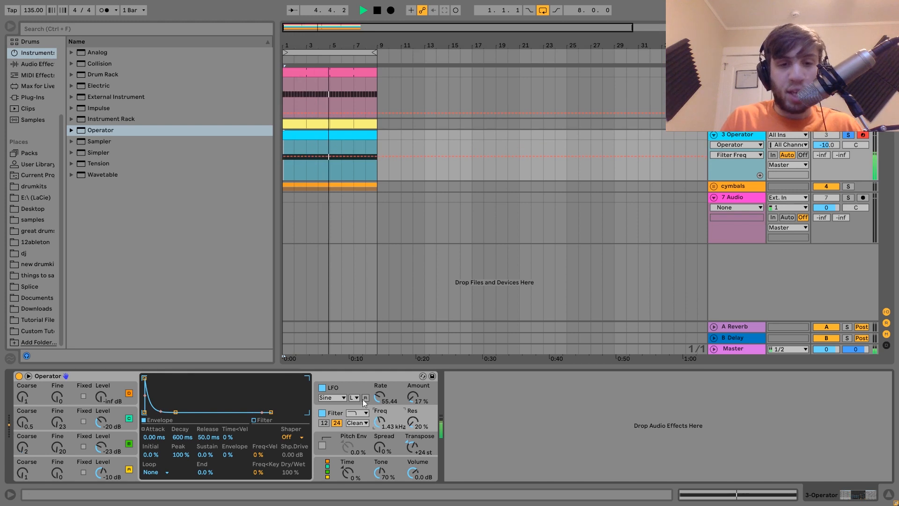
click(350, 390)
click(296, 437)
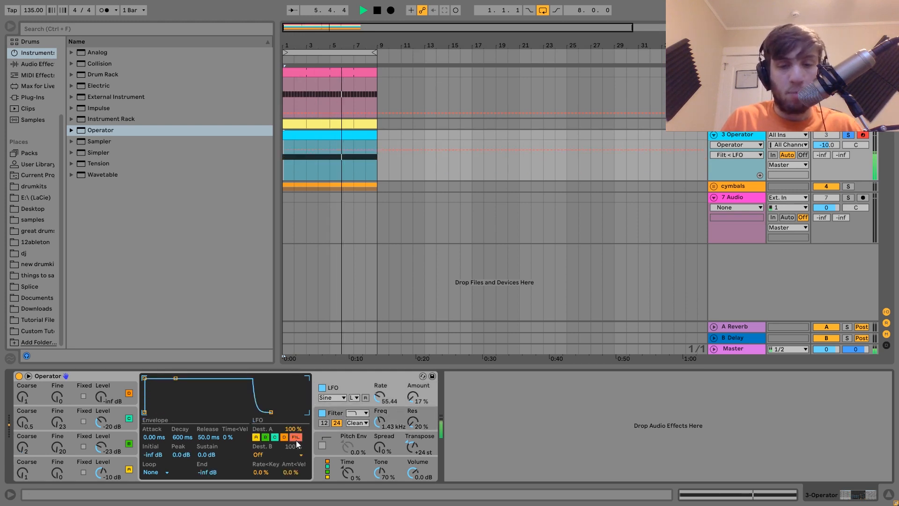
click(384, 424)
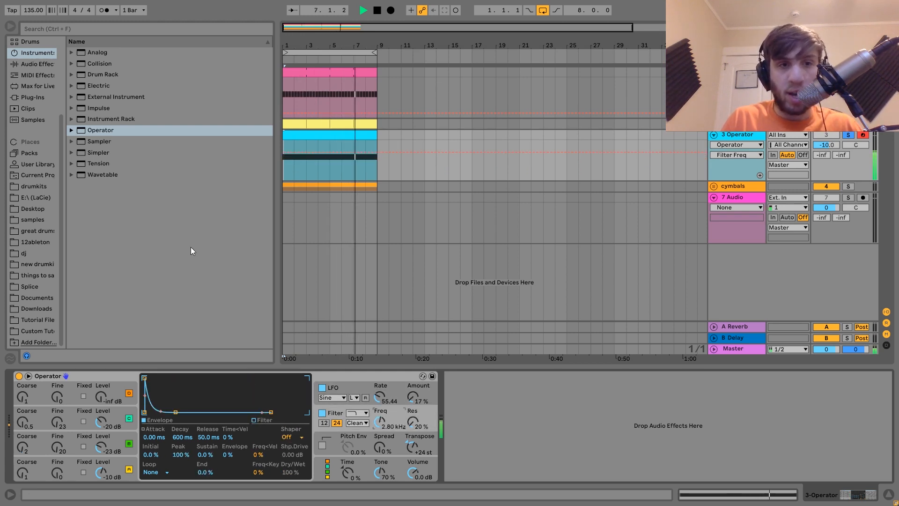
Step: Add a Chorus effect after Operator and set its dry/wet to 44% during playback
click(36, 65)
key(space)
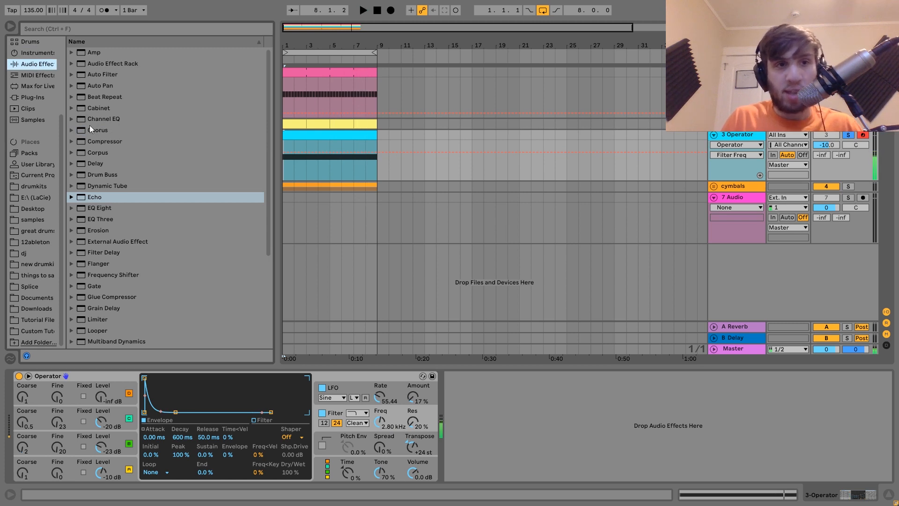
drag(94, 130, 531, 400)
key(space)
drag(604, 463, 604, 468)
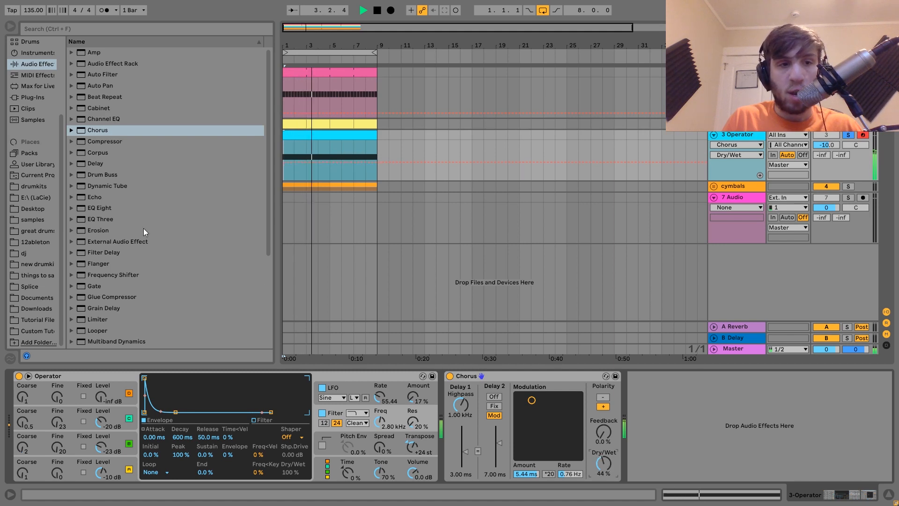
Step: Add an Echo effect after the Chorus with 80% feedback and 44% dry/wet
double_click(94, 197)
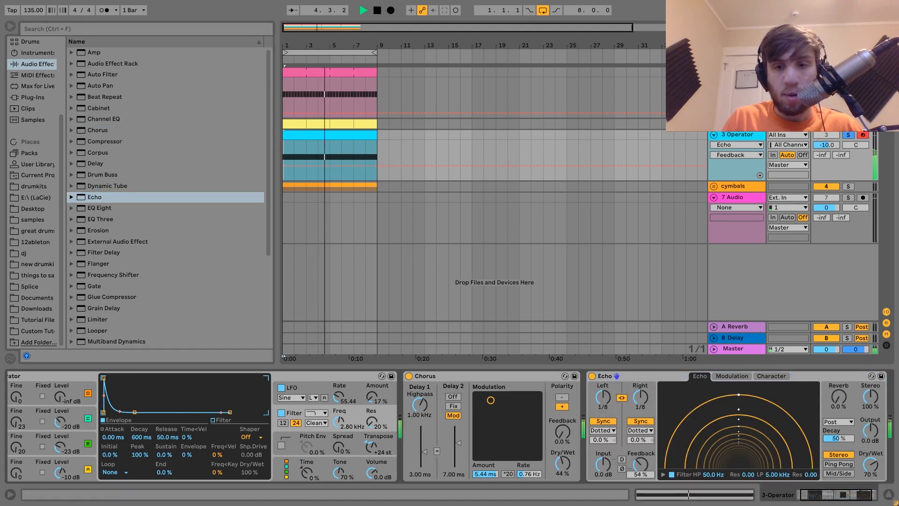
drag(641, 464, 641, 457)
drag(872, 458, 872, 469)
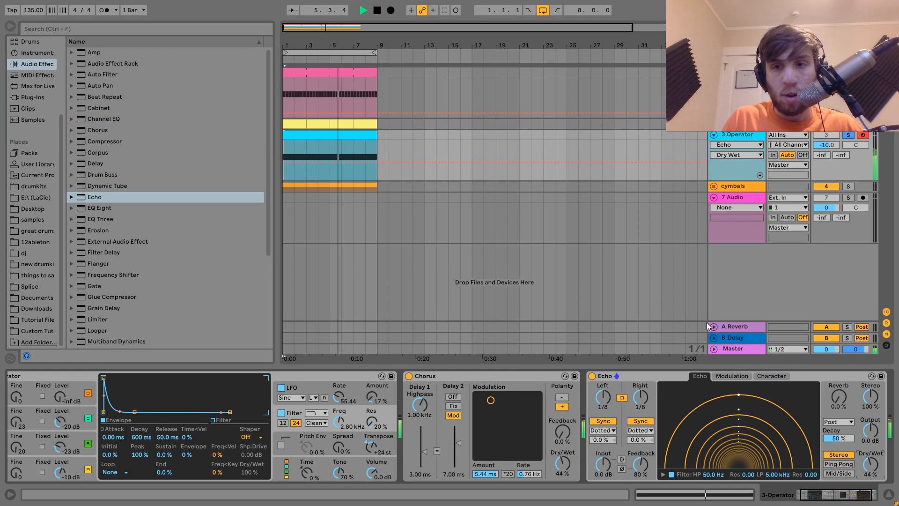
Step: Unsolo the new Operator track, play it with the full mix, and lower its volume to -12.2 dB
click(848, 135)
key(space)
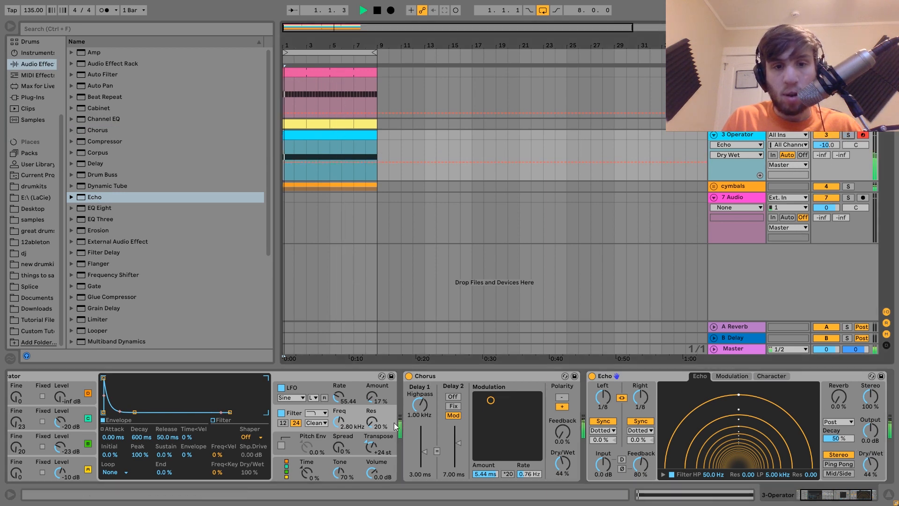
drag(827, 145, 827, 151)
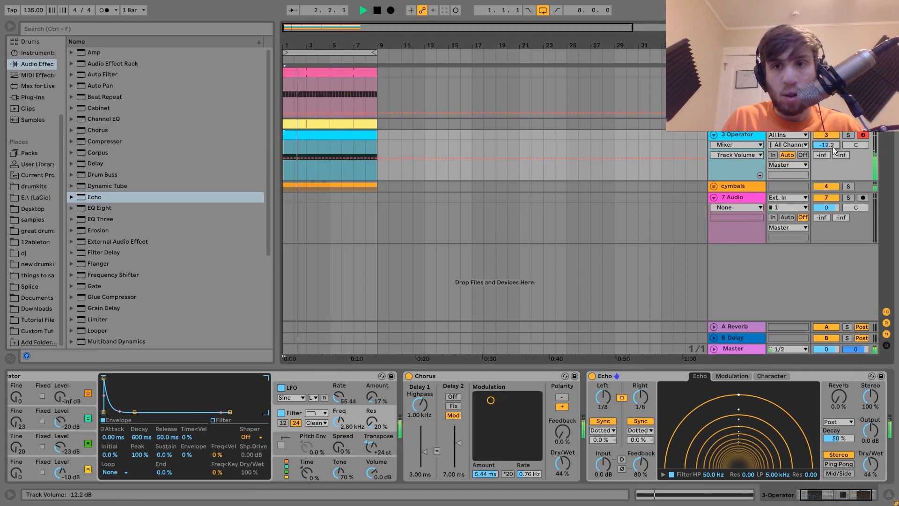
key(space)
Step: Try Operator's transpose at +36 st against the full mix and return it to +24 st
click(374, 450)
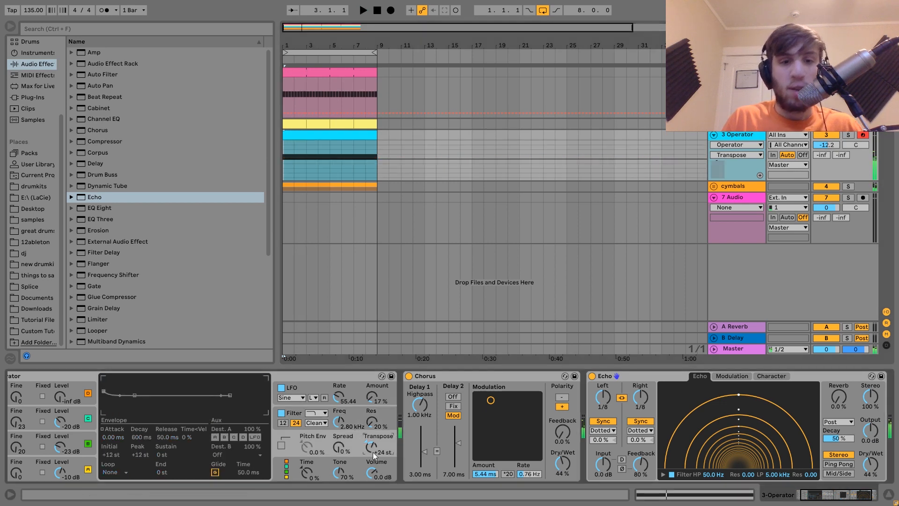
key(space)
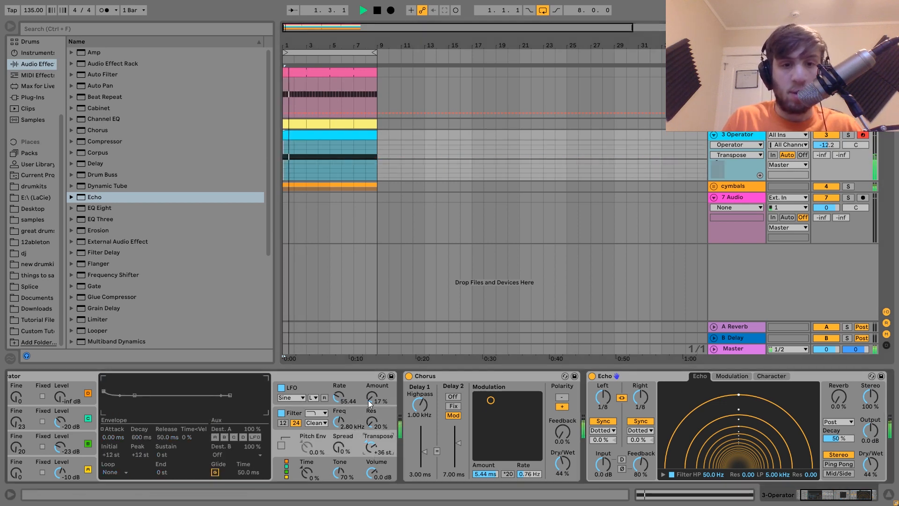
drag(370, 432, 374, 450)
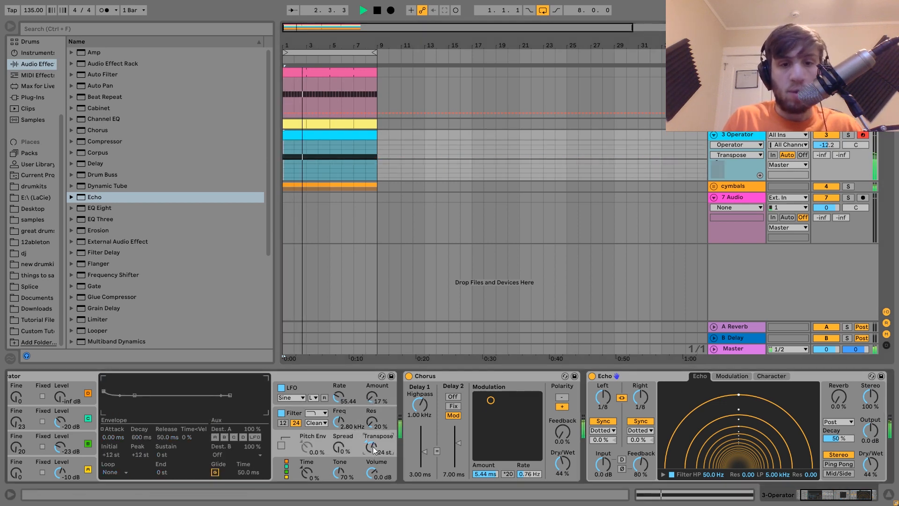
key(space)
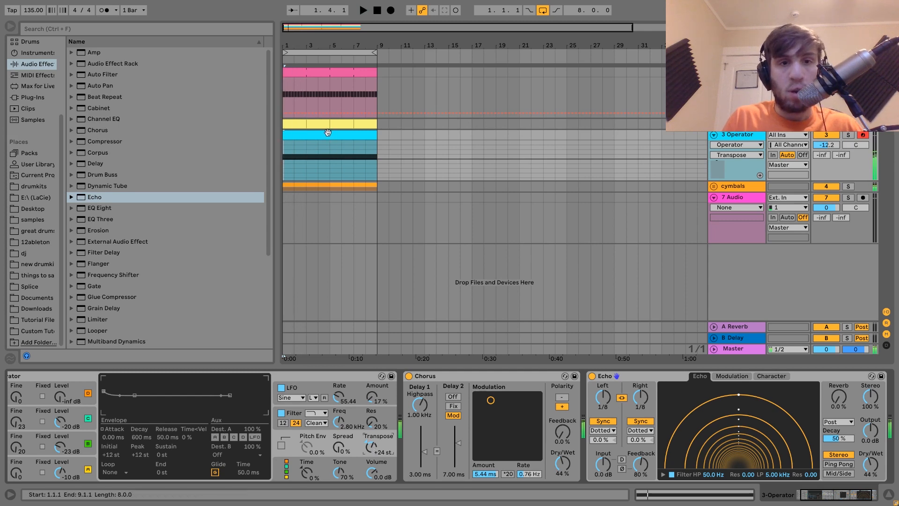
Step: Open the new Operator clip and move its sustained note down five semitones to B2
double_click(329, 134)
click(325, 307)
key(ctrl+a)
key(Down)
key(Down)
key(Down)
key(Down)
key(Down)
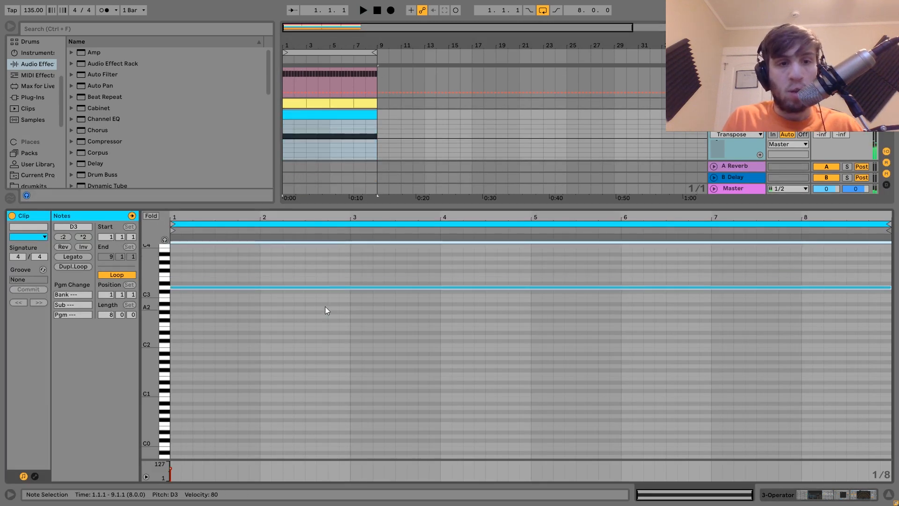
Step: Audition the B2 note, lower its track's volume to -15.4 dB, and show the bass track's devices
key(space)
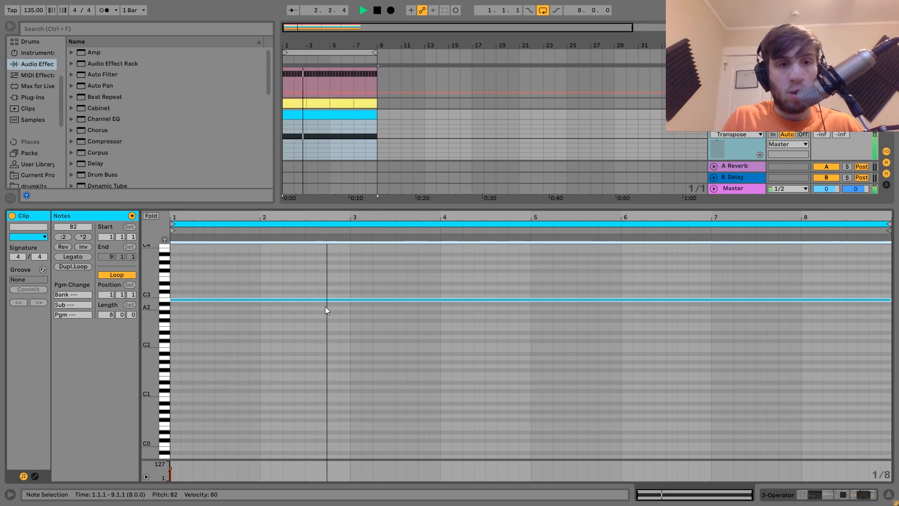
click(823, 124)
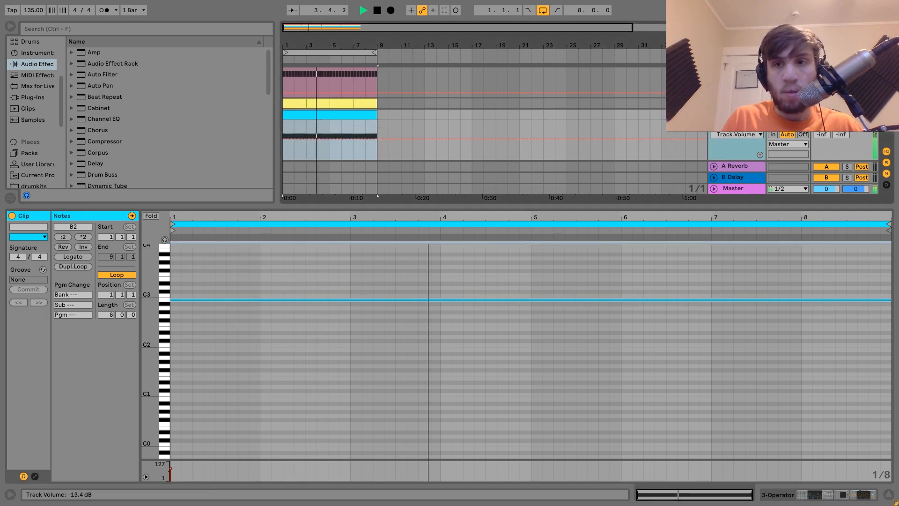
key(shift+Tab)
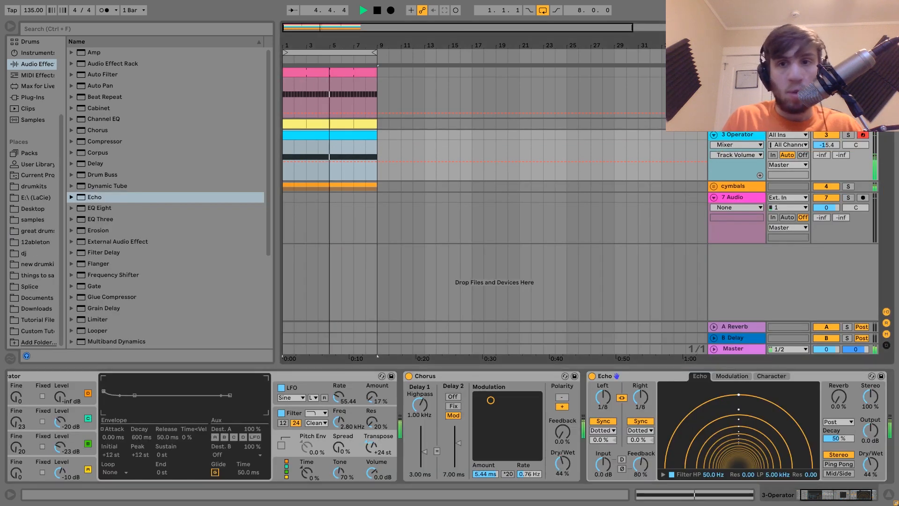
click(737, 124)
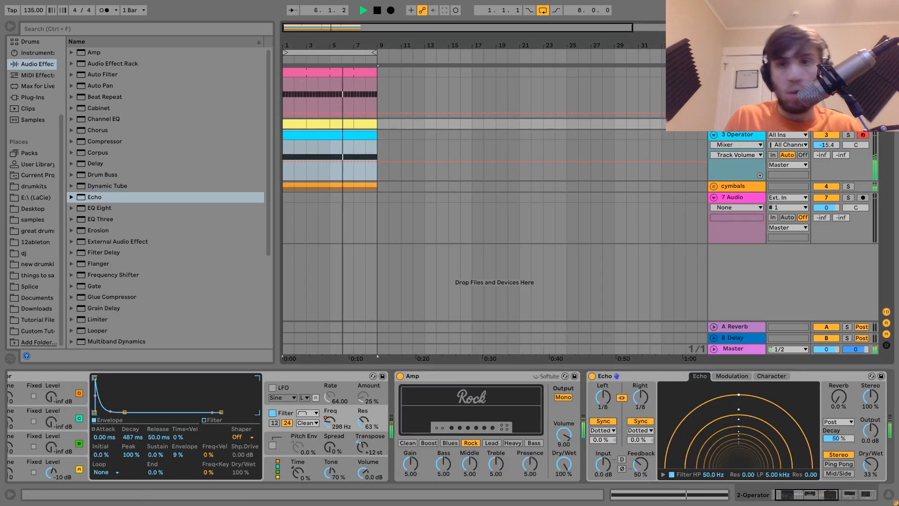
Step: Check the kick and bass tracks' devices, then unfold the bass track and set its volume to -12.4 dB
click(737, 73)
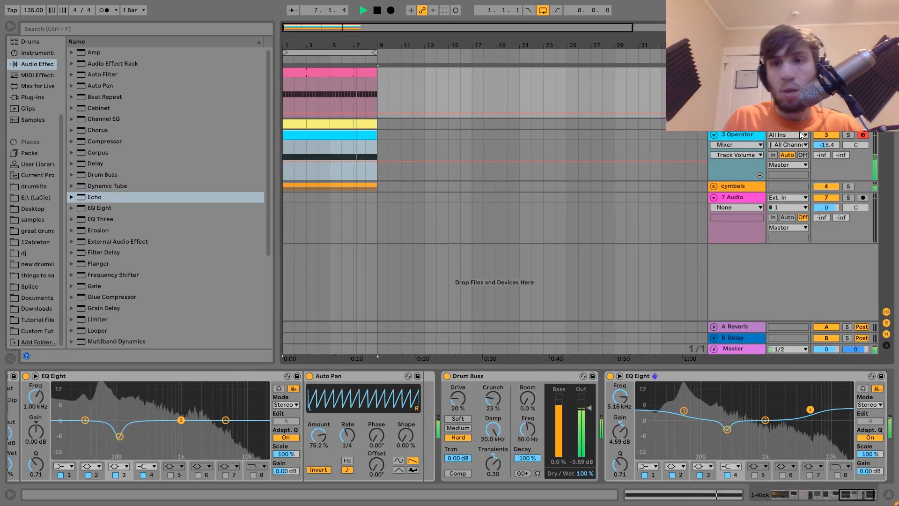
click(738, 124)
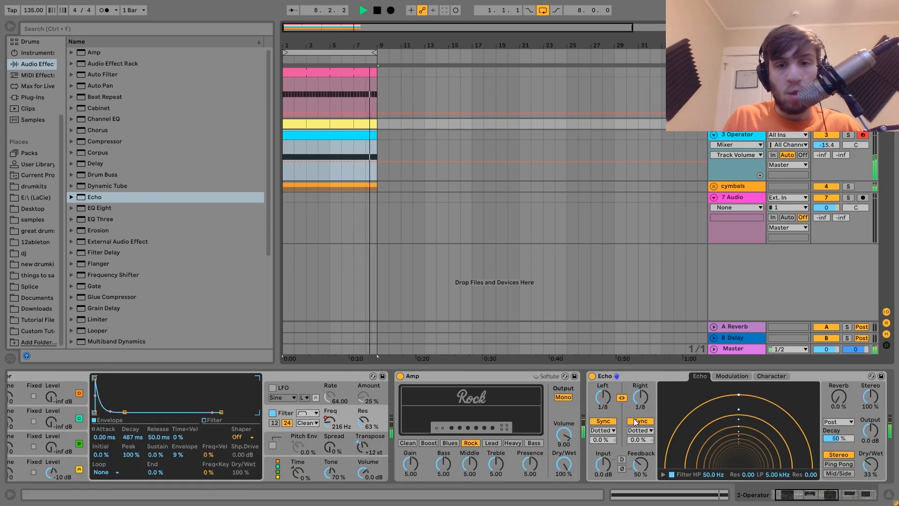
click(714, 124)
drag(827, 134, 827, 136)
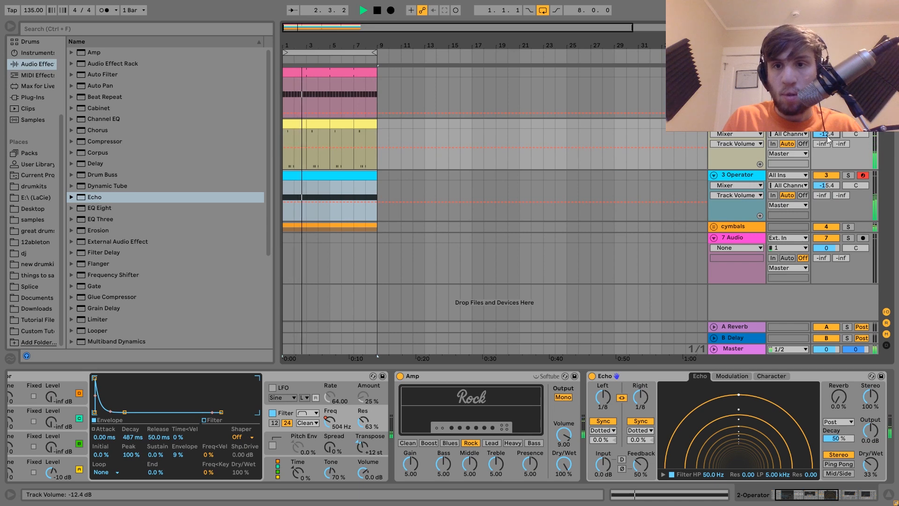
Step: Set the Operator drone track's volume to -13.4 dB and add a Reverb after its Echo
click(747, 177)
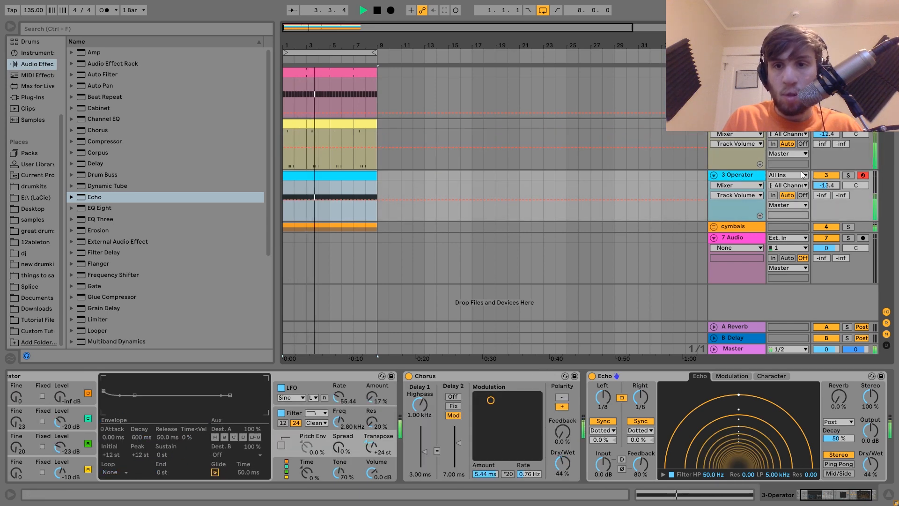
scroll(145, 253, down, 4)
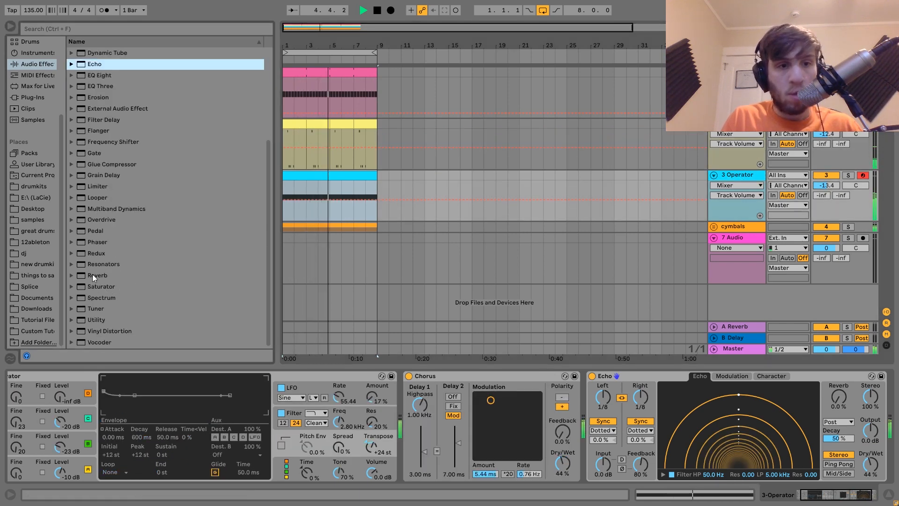
drag(93, 277, 817, 431)
key(space)
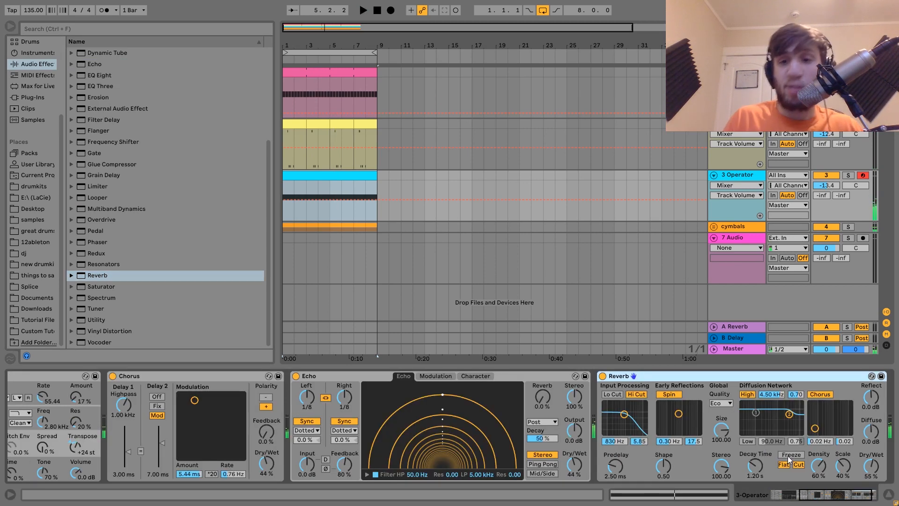
Step: Set the drone's Reverb to 3.46 s decay time and 46% dry/wet, and raise the track volume to -12.6 dB
key(space)
drag(759, 469, 759, 453)
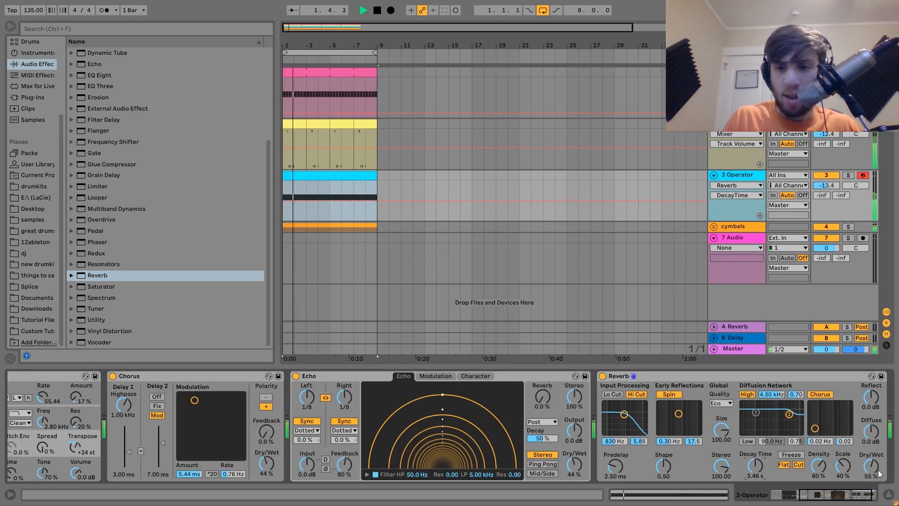
drag(879, 474, 879, 479)
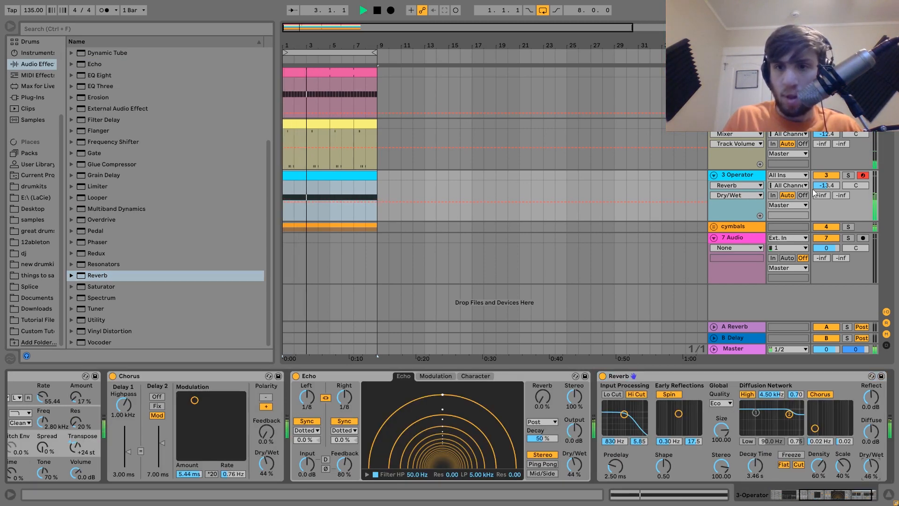
drag(819, 190, 820, 188)
scroll(752, 416, down, 2)
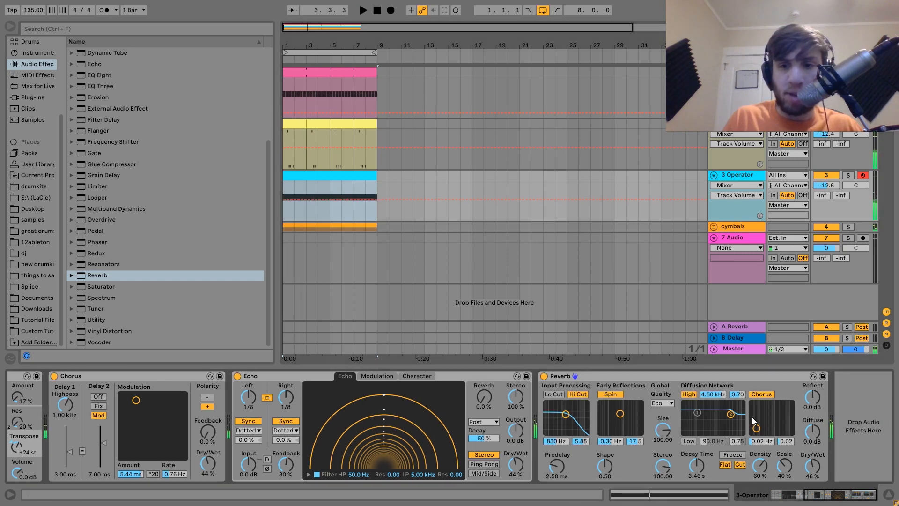
Step: Play the mix and add a Drum Buss after the Reverb on the drone track
key(space)
scroll(140, 176, up, 3)
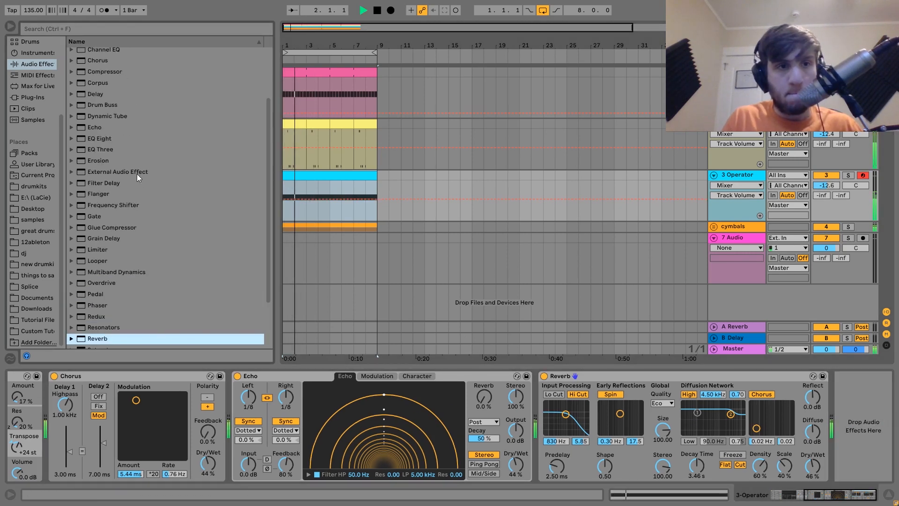
double_click(98, 105)
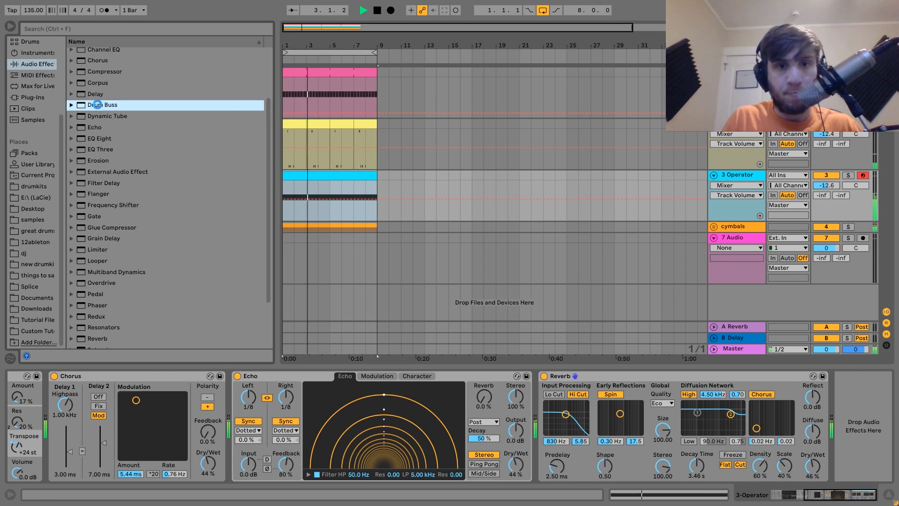
scroll(234, 136, up, 3)
key(space)
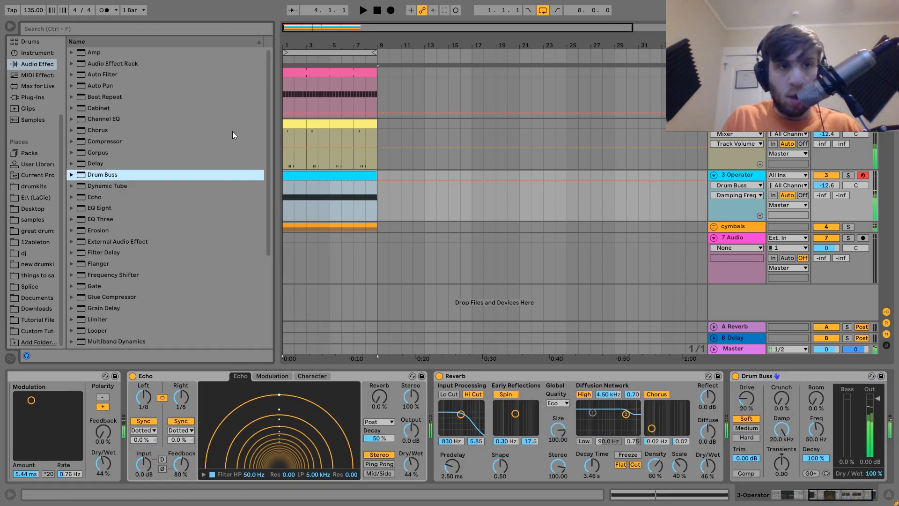
Step: Add an Auto Filter after Drum Buss, set it to high-pass at 373 Hz, and lower the drone track's volume to -14.9 dB
double_click(103, 74)
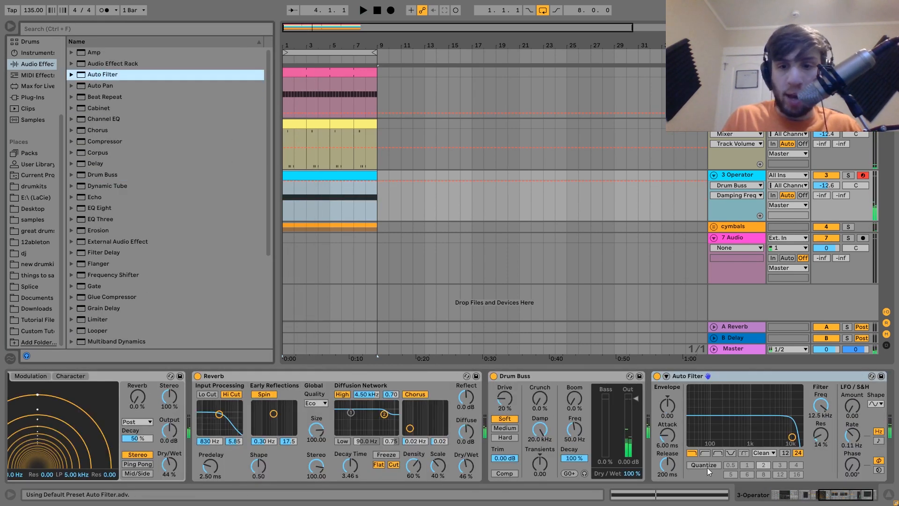
click(704, 453)
key(space)
drag(792, 437, 734, 439)
drag(826, 185, 827, 191)
key(space)
key(space)
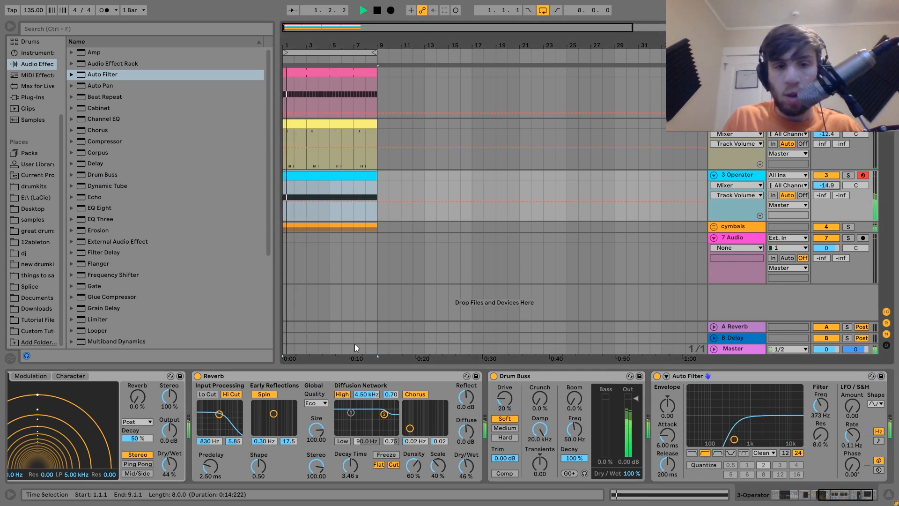
Step: Lower the drone Operator's filter frequency to 1.77 kHz, then replay the mix with the bass track's devices shown
scroll(363, 386, left, 3)
scroll(363, 386, left, 5)
click(161, 422)
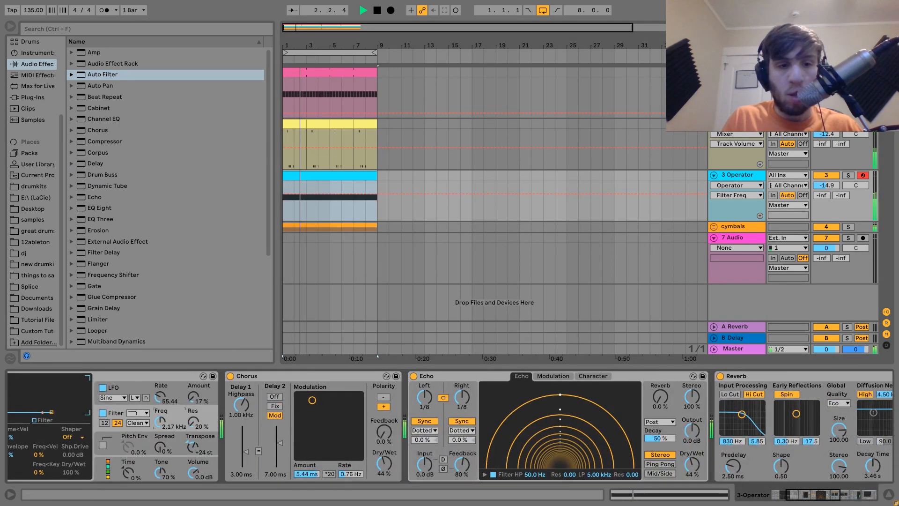
drag(156, 423, 156, 419)
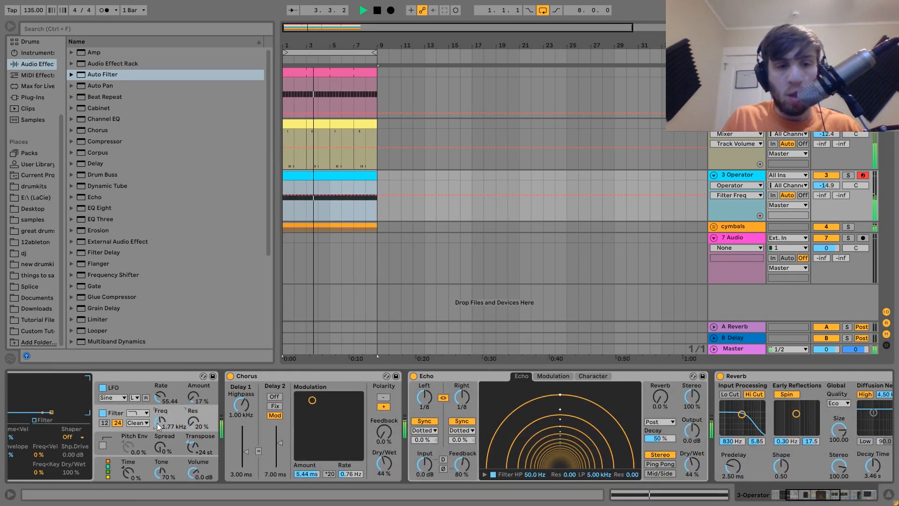
click(746, 173)
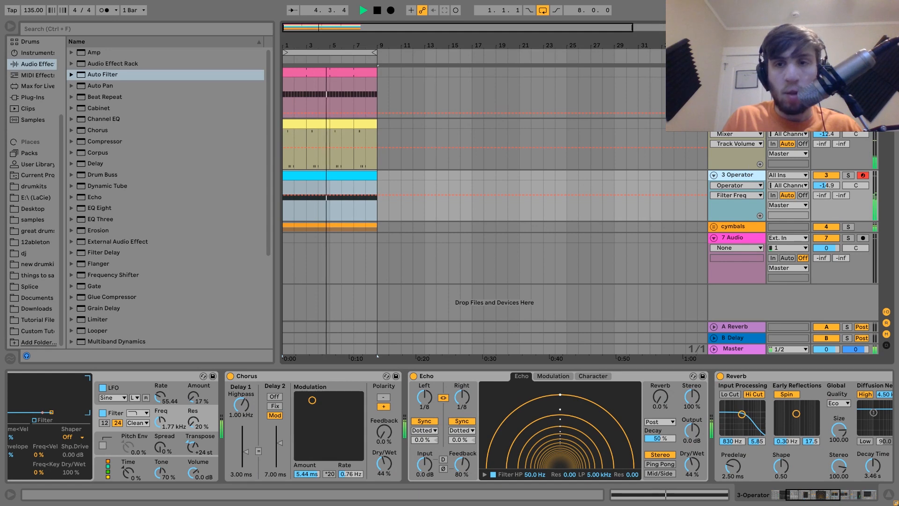
key(space)
click(745, 125)
key(space)
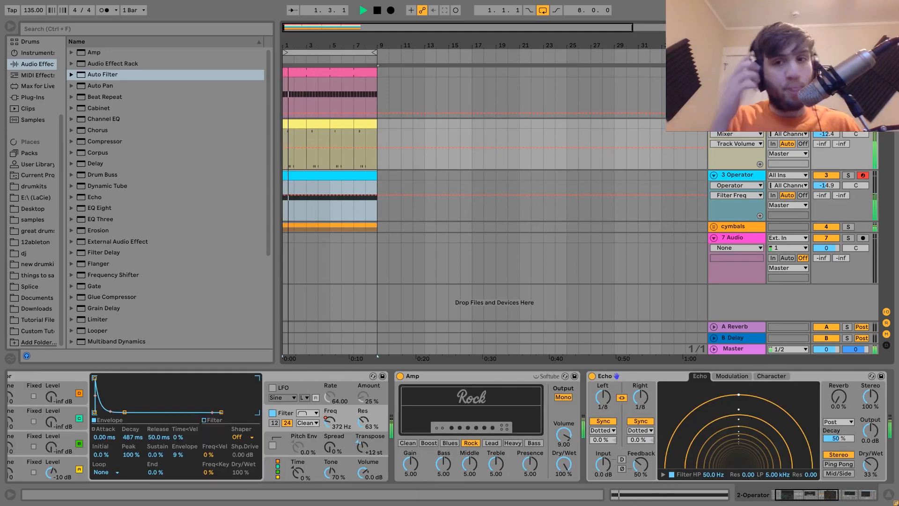
Step: Insert a MIDI track below the Operator drone track and load an empty Drum Rack onto it
click(731, 176)
key(ctrl+shift+t)
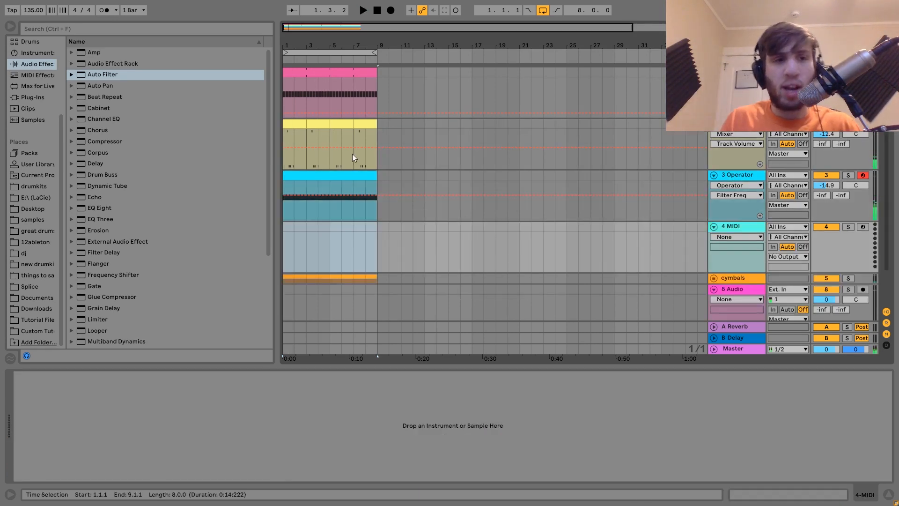
click(31, 42)
double_click(87, 65)
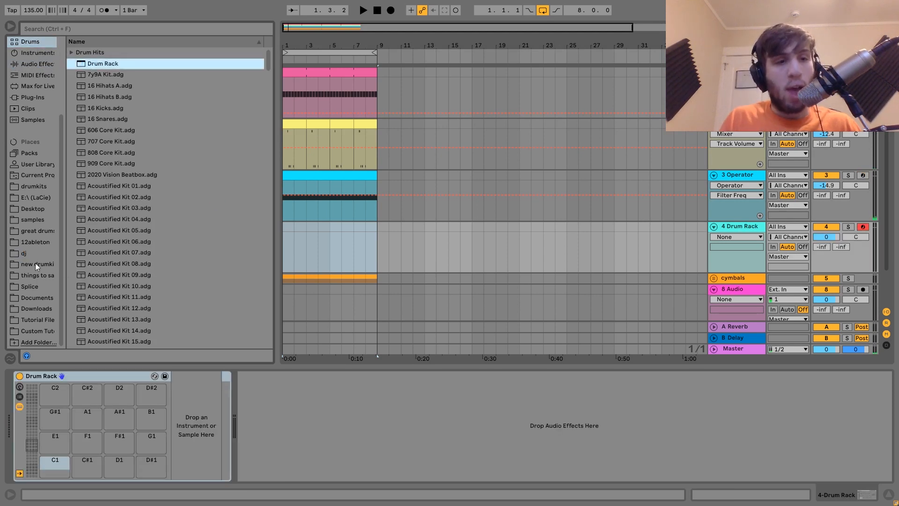
Step: Load Percussion.wav from the Ellen Allien Acid Techno tutorial folder onto the Drum Rack's C1 pad
click(38, 318)
scroll(97, 309, down, 3)
scroll(96, 308, down, 1)
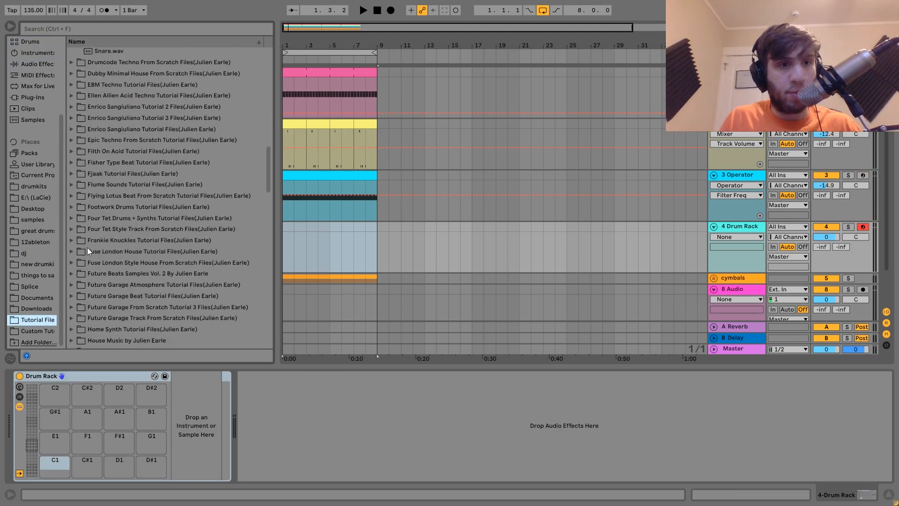
click(67, 136)
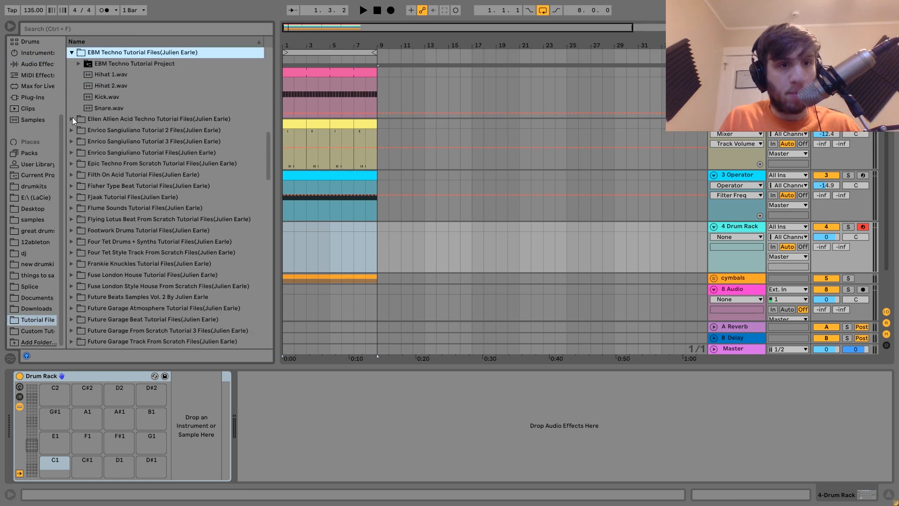
click(107, 108)
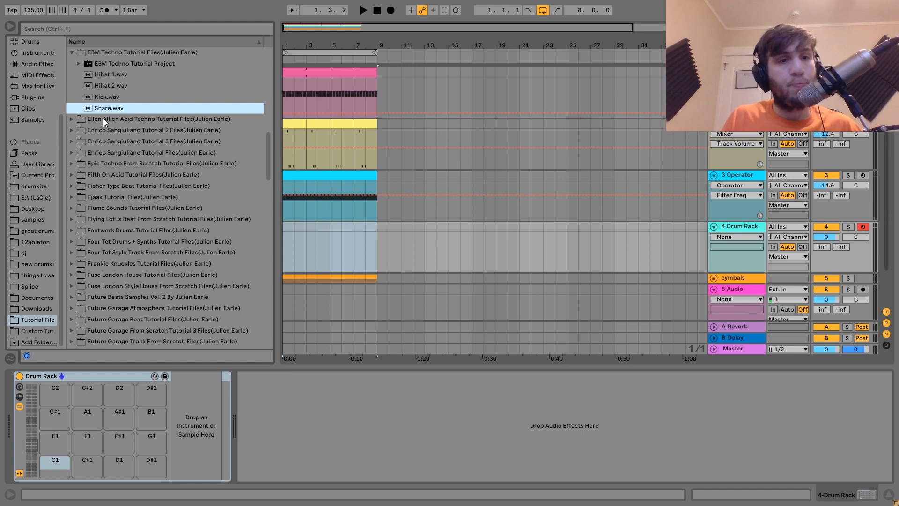
click(103, 118)
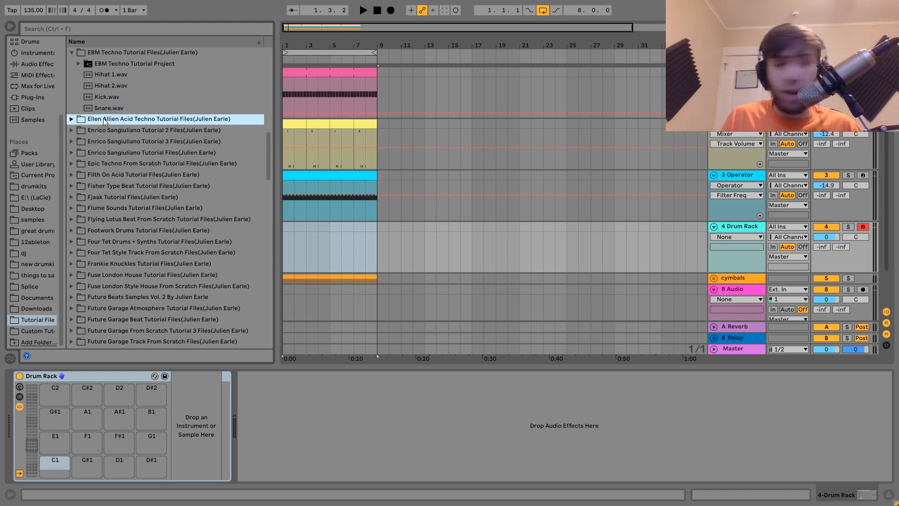
click(114, 153)
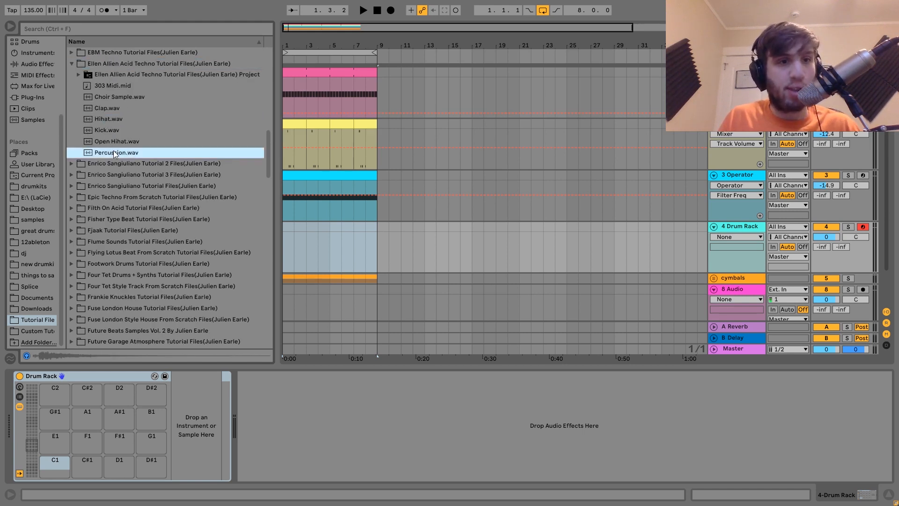
drag(107, 155, 97, 470)
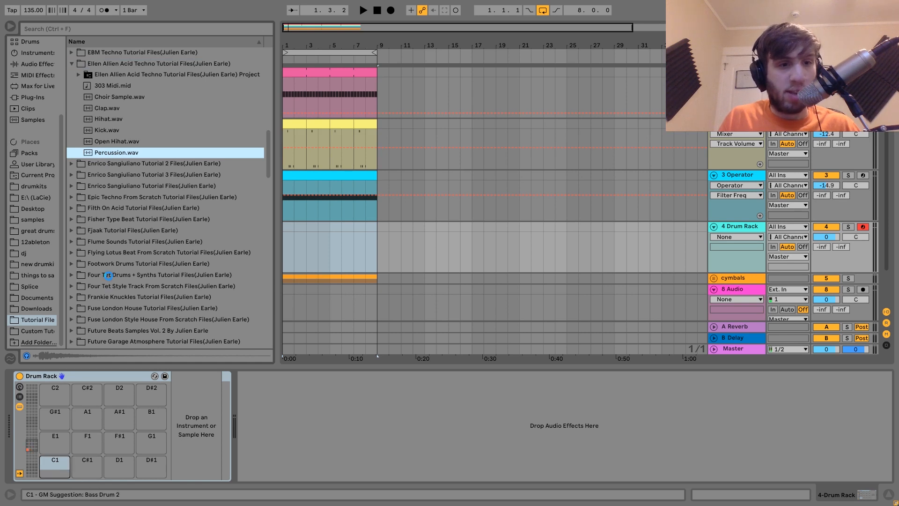
Step: Preview the percussion samples in the Filth On Acid tutorial folder and load Percussion 3.wav onto the C#1 pad
click(125, 226)
key(Up)
key(Up)
key(Right)
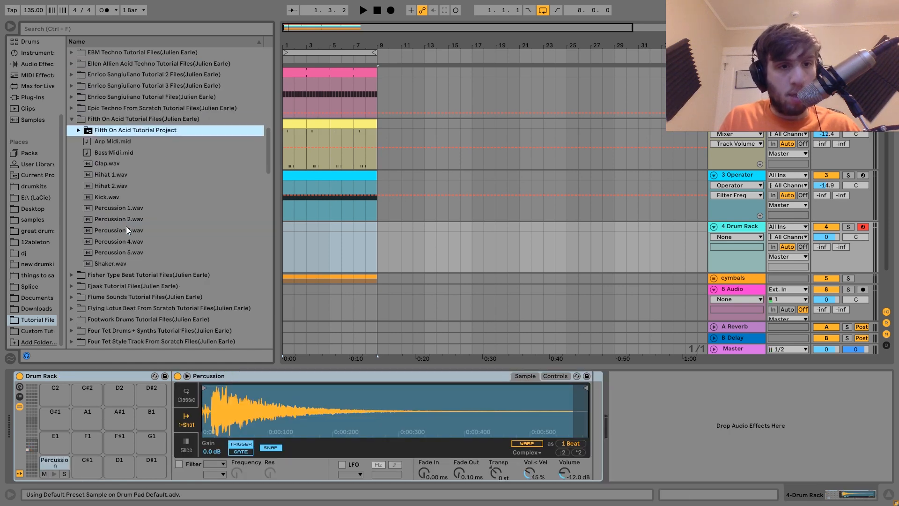
click(106, 209)
click(116, 217)
click(121, 227)
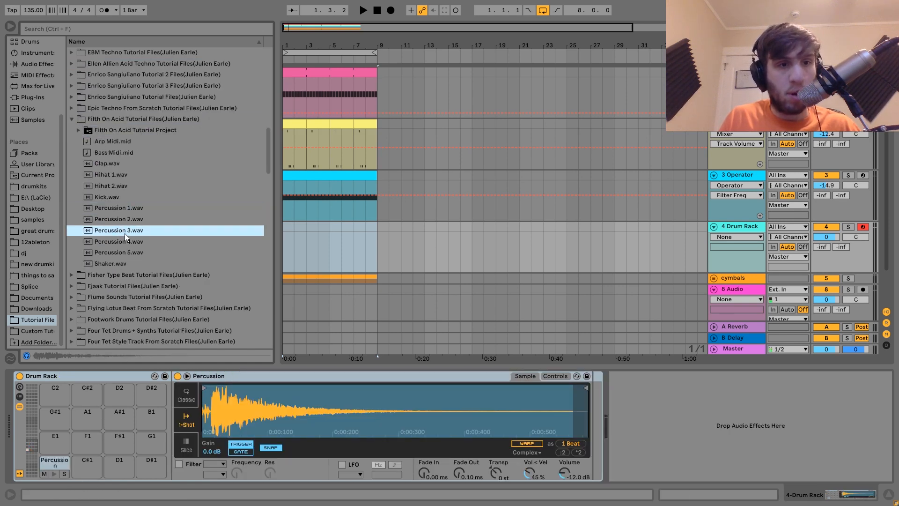
click(126, 239)
click(129, 248)
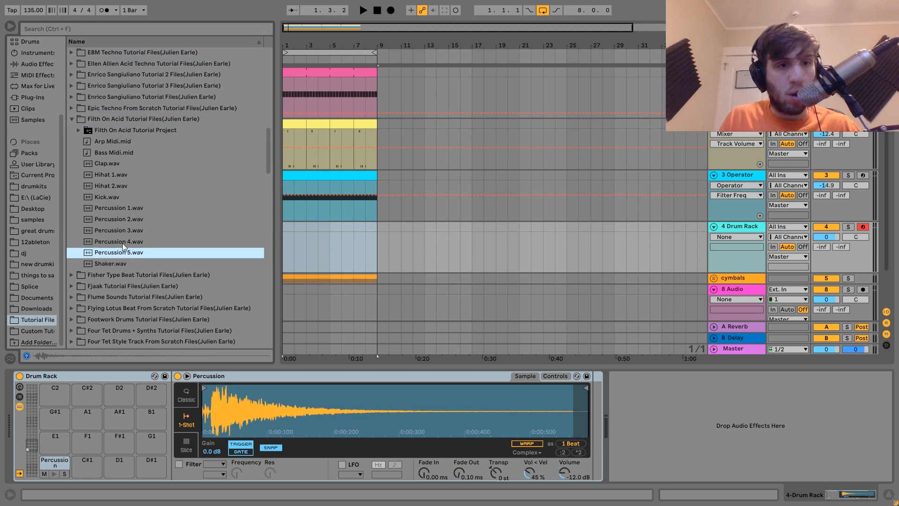
click(123, 242)
drag(117, 231, 102, 365)
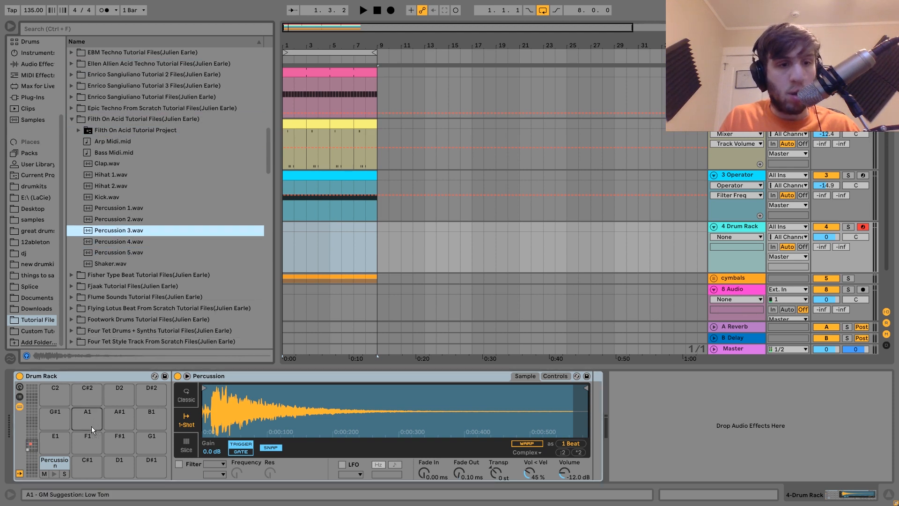
drag(92, 426, 84, 467)
Step: Browse the tutorial folders to Industrial Techno From Scratch Tutorial Files and preview Tom 2.wav
click(120, 289)
key(Down)
key(Down)
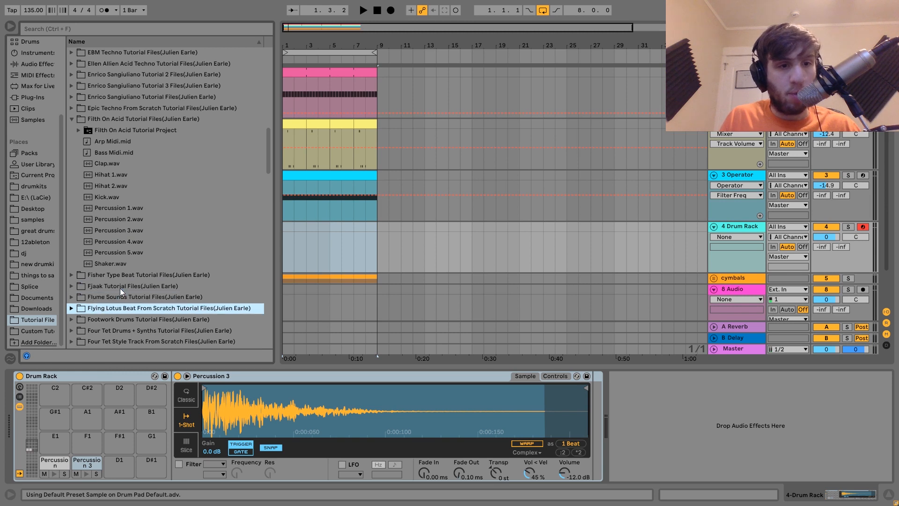
key(Down)
key(Down)
key(Down)
key(Down)
key(Down)
key(Down)
key(Down)
key(Down)
key(Down)
key(Down)
key(Down)
key(Down)
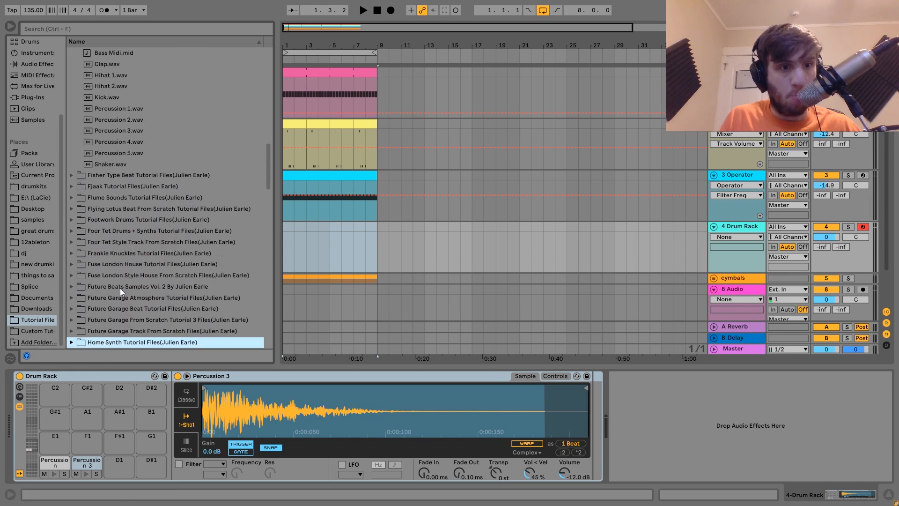
key(Down)
key(Down)
key(Down)
key(Down)
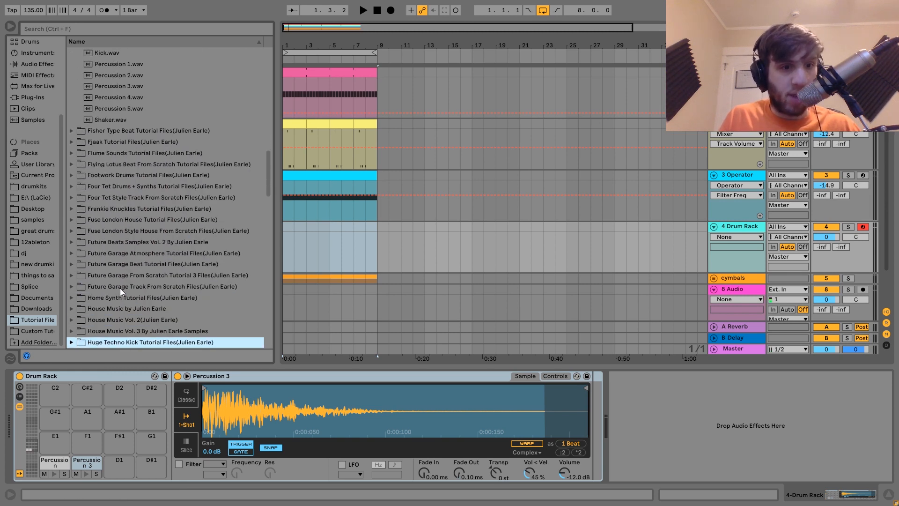
key(Down)
key(Down)
key(Right)
key(Down)
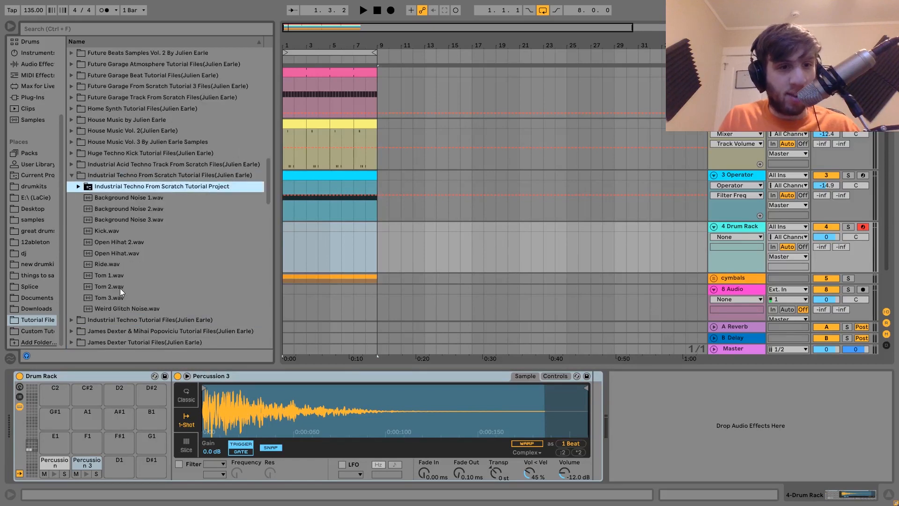
click(113, 287)
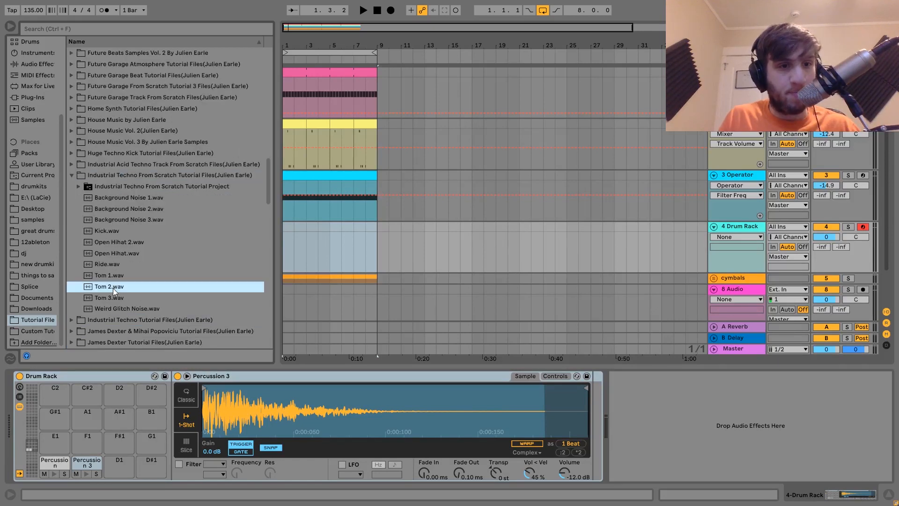
drag(104, 286, 120, 465)
drag(133, 364, 126, 282)
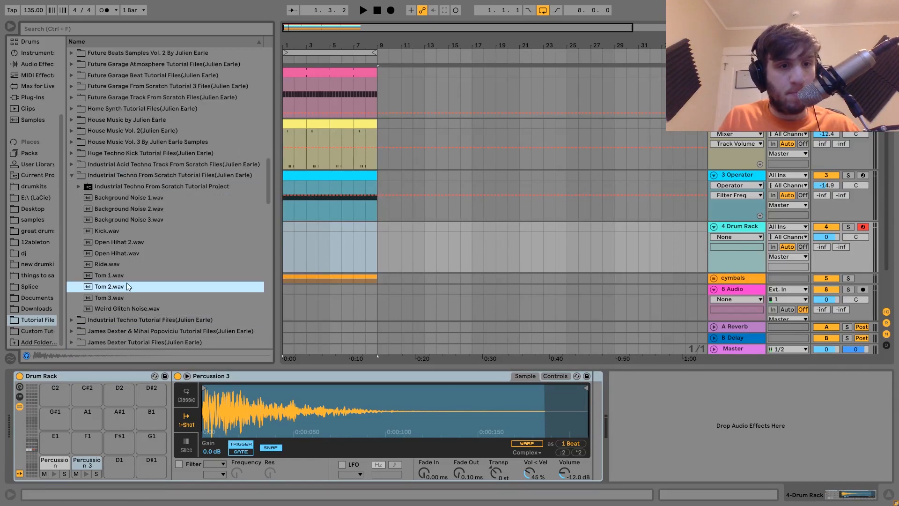
Step: Load Percussion 2.wav from the Industrial Acid Techno Track From Scratch folder onto the D1 pad and normalize its volume
click(103, 230)
key(Left)
key(Left)
key(Up)
key(Right)
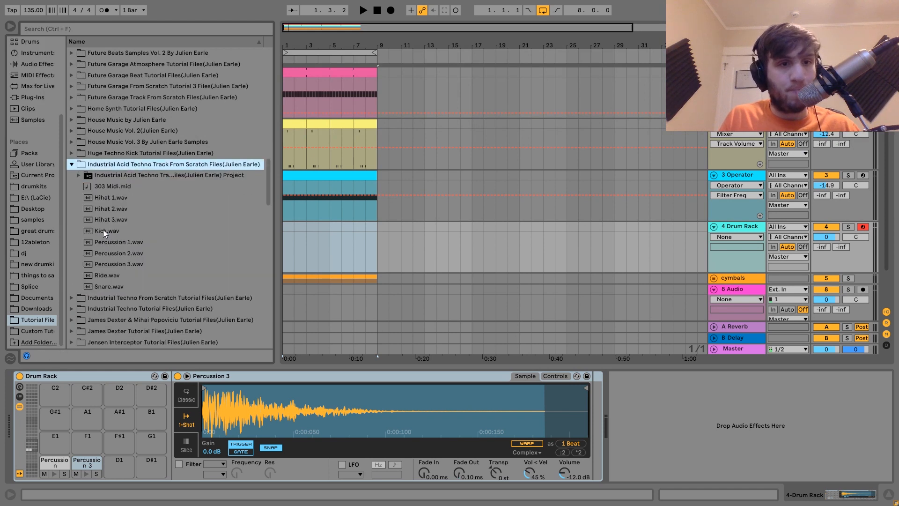
key(Down)
click(107, 243)
click(106, 253)
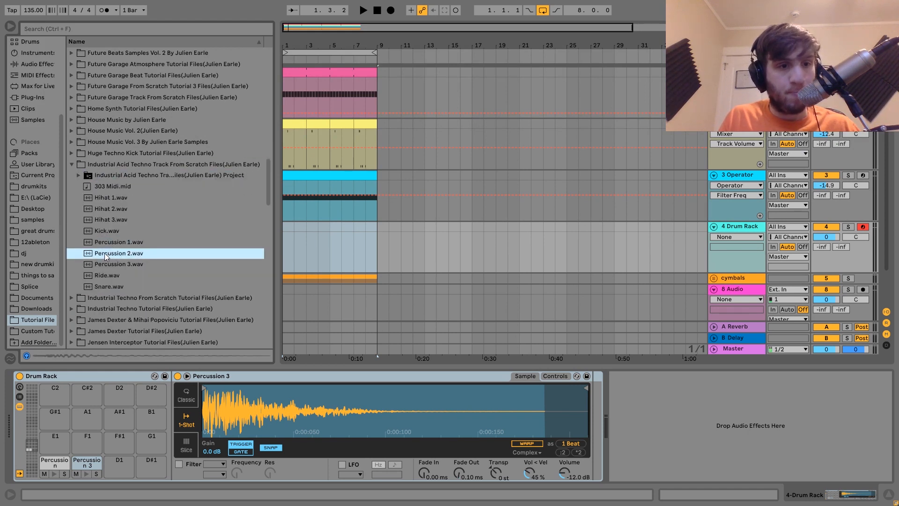
right_click(238, 412)
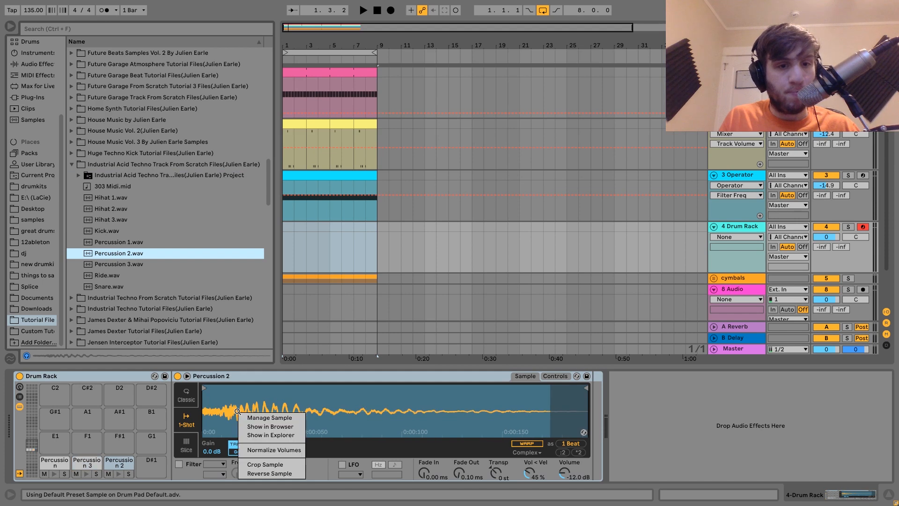
click(278, 448)
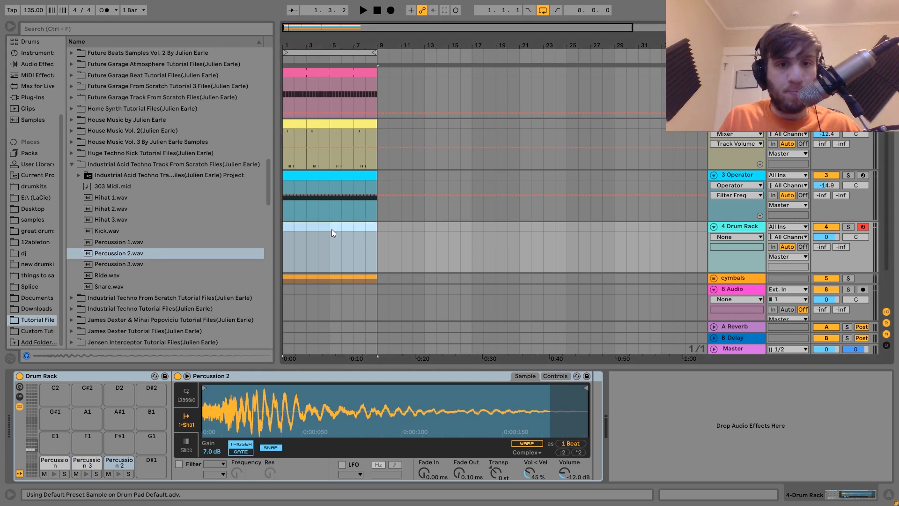
Step: Create a four-bar MIDI clip at the start of the Drum Rack track
drag(332, 229, 273, 231)
key(ctrl+shift+m)
key(space)
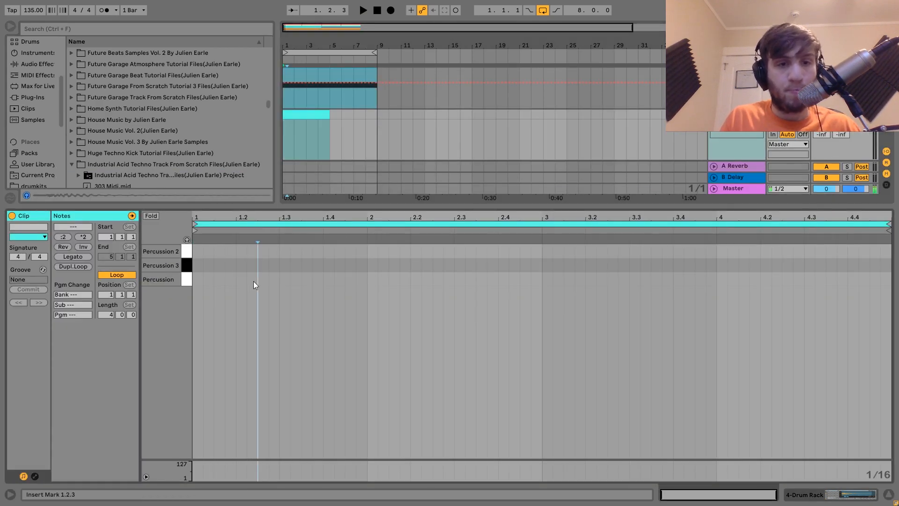
Step: Enter sixteenth notes for Percussion at 1.2.2, Percussion 3 at 1.2.3 and Percussion at 1.2.4
double_click(253, 280)
key(ctrl+d)
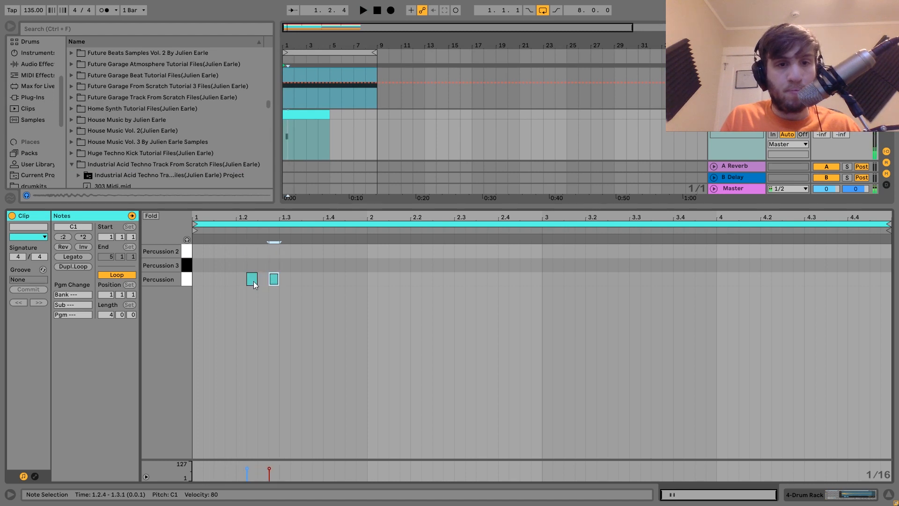
key(Up)
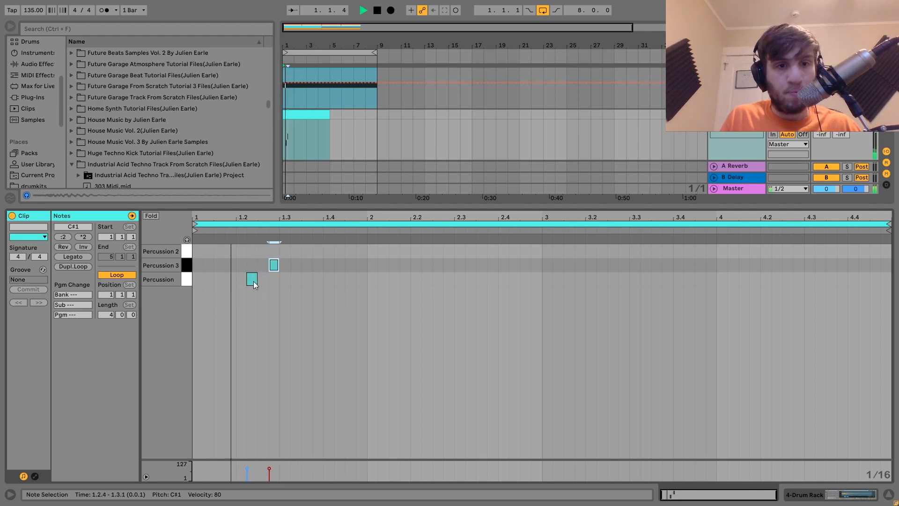
key(Left)
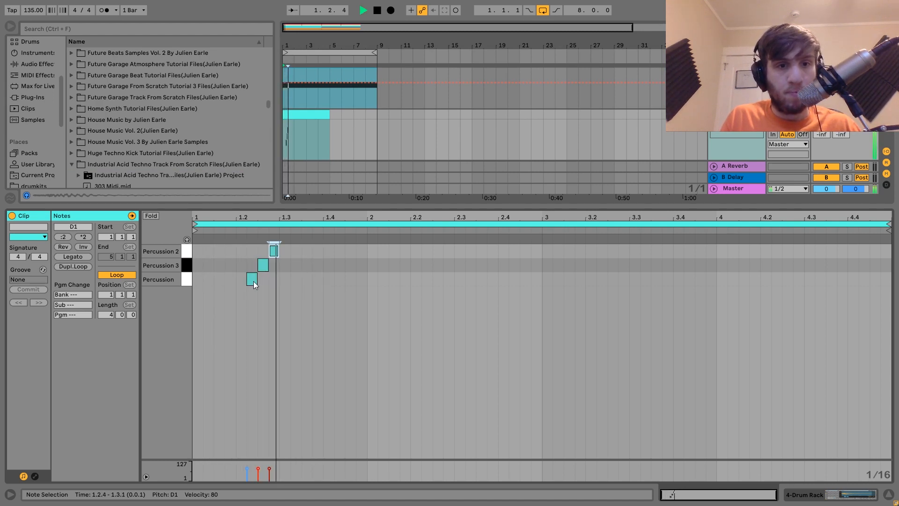
key(ctrl+d)
key(Down)
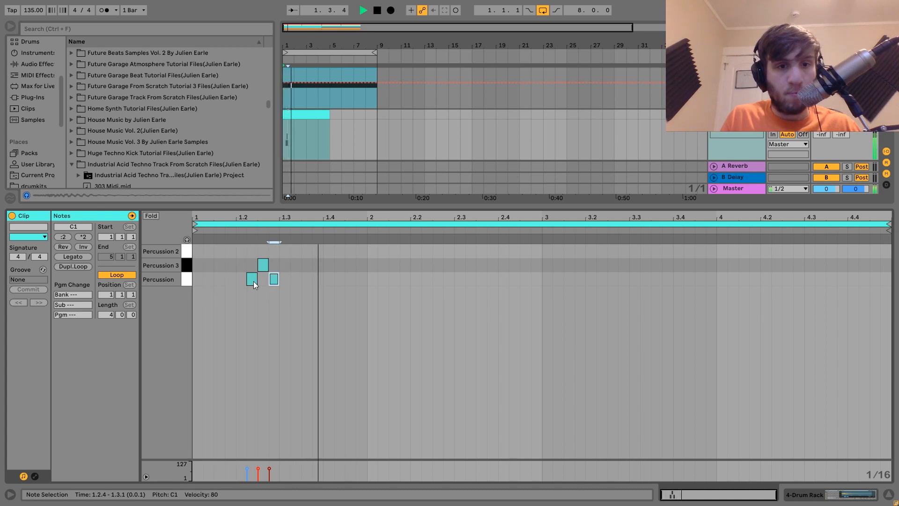
Step: Add a fourth note on Percussion 2 at 1.3.4 and turn on note preview for the clip
key(ctrl+d)
key(Right)
key(Right)
key(Up)
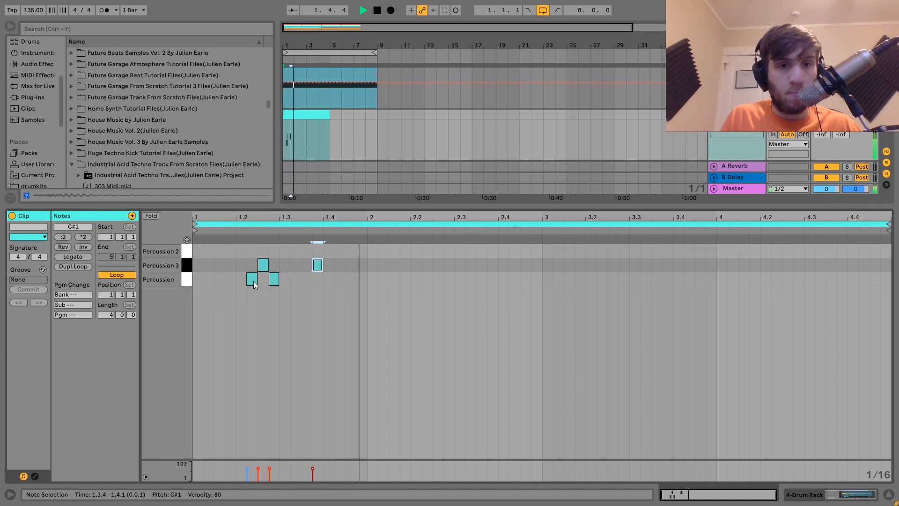
key(Up)
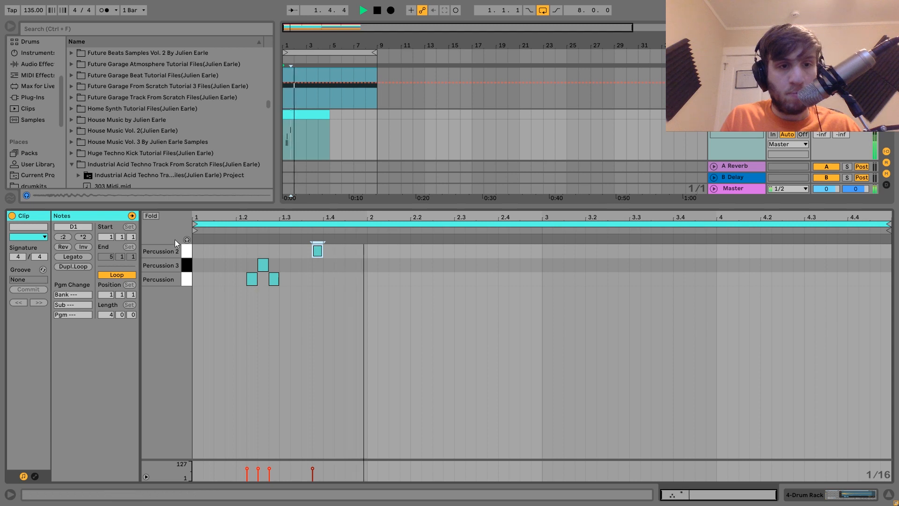
key(space)
click(188, 240)
key(space)
key(space)
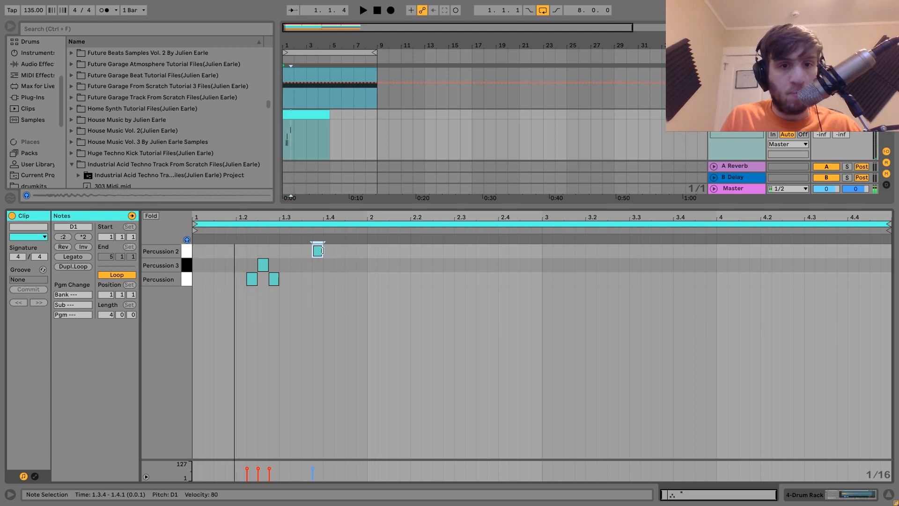
Step: Shift the fourth note back to 1.3.2, lower it onto Percussion 3, and play the pattern
key(Left)
key(Left)
key(space)
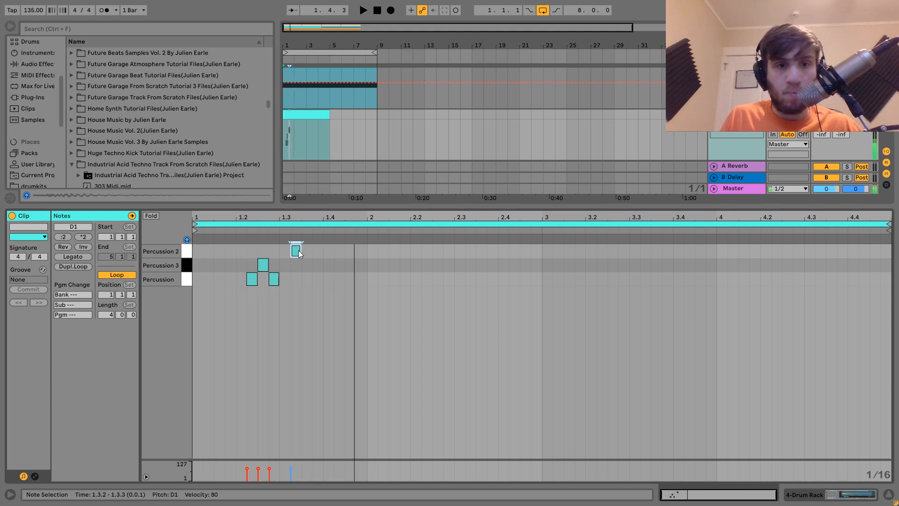
drag(297, 252, 298, 264)
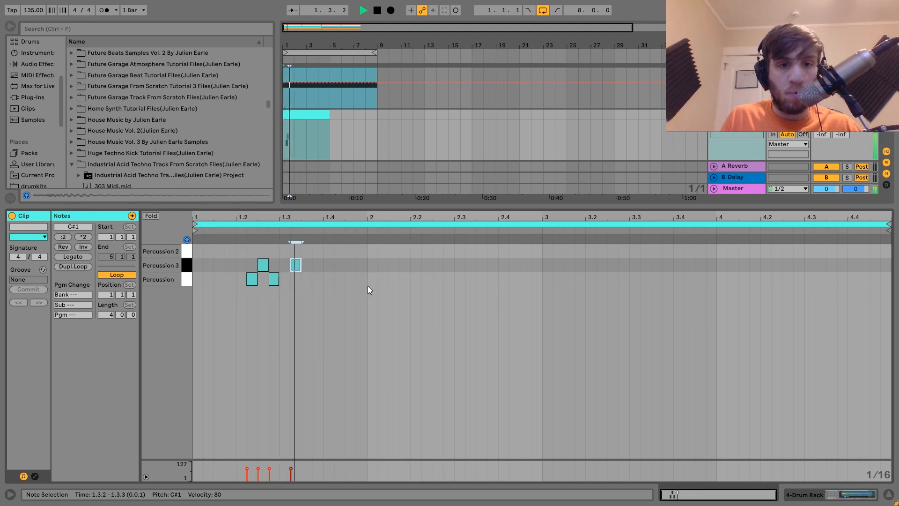
key(space)
Step: Duplicate the first bar's notes into bar 2 and add an extra Percussion note at 2.3.3
drag(352, 284, 190, 228)
key(ctrl+d)
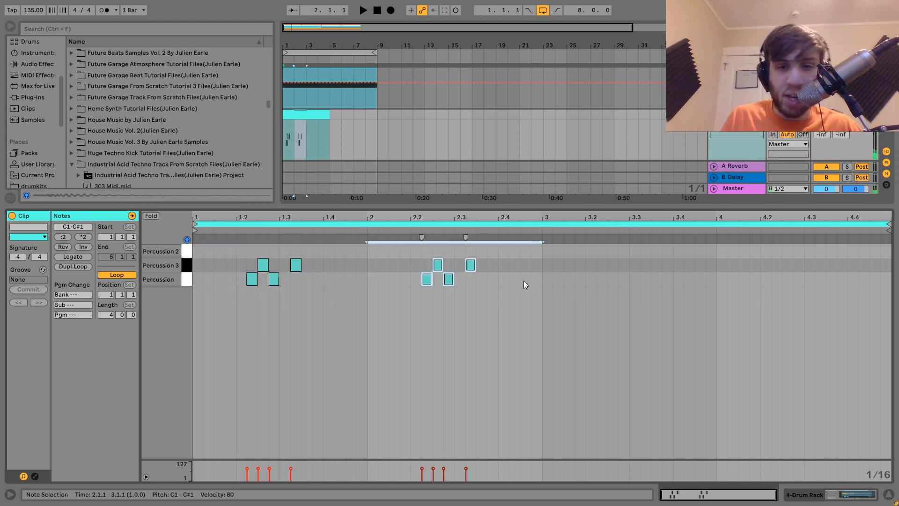
double_click(493, 281)
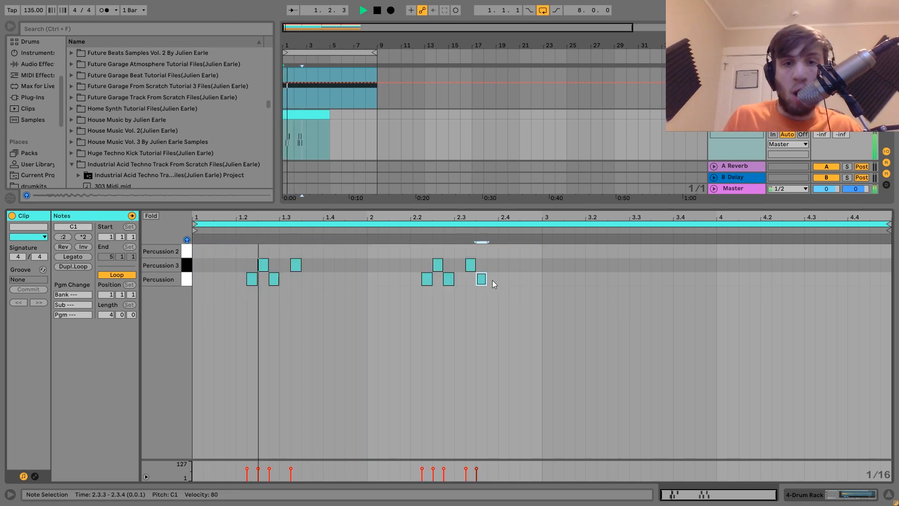
key(Left)
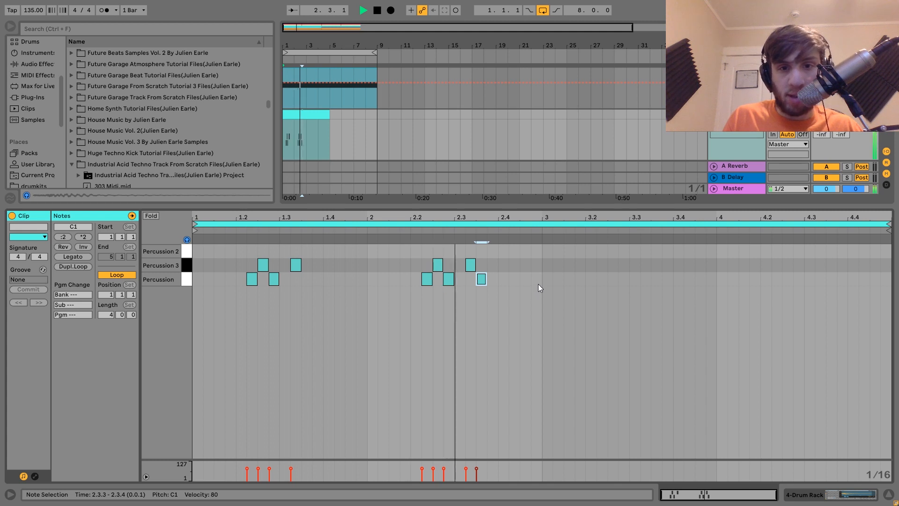
Step: Duplicate the two-bar percussion pattern to fill bars 3 and 4
key(space)
drag(542, 283, 352, 264)
key(ctrl+a)
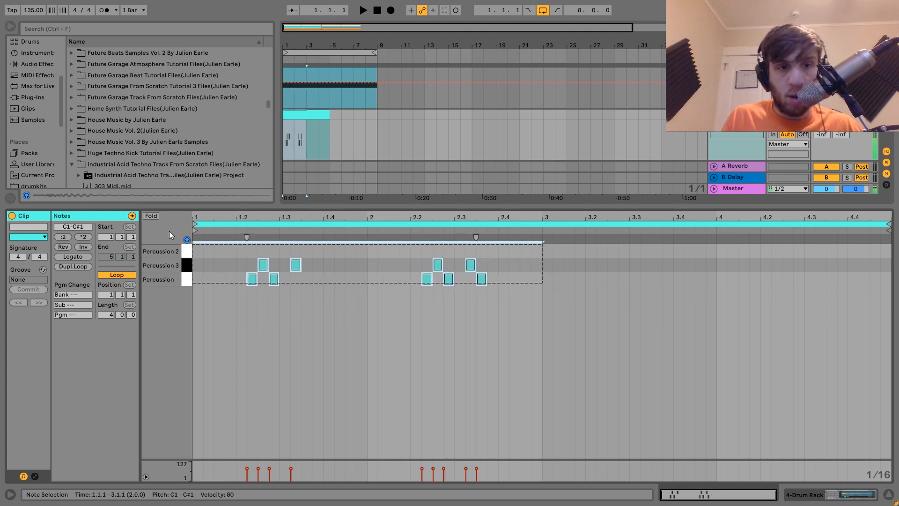
key(ctrl+d)
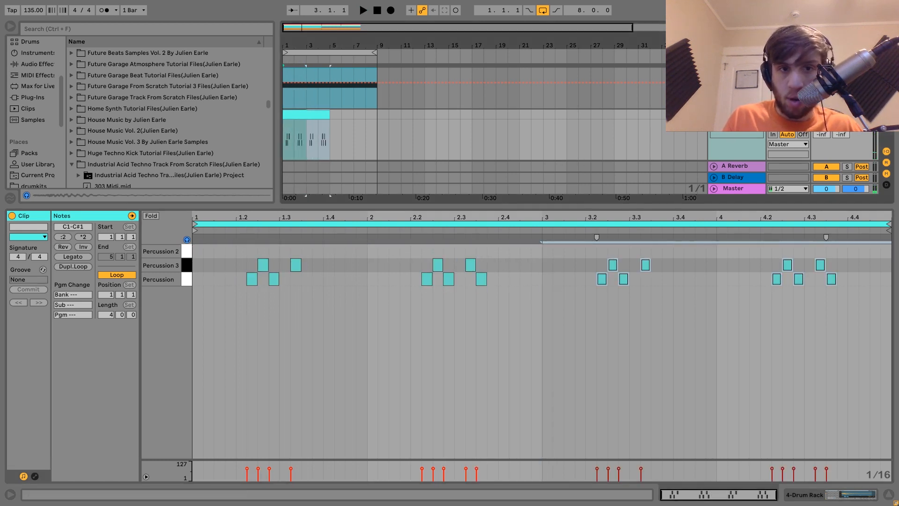
Step: Extend the percussion clip to bar 9 so it fills the eight-bar loop, with the track's devices shown
double_click(737, 115)
key(space)
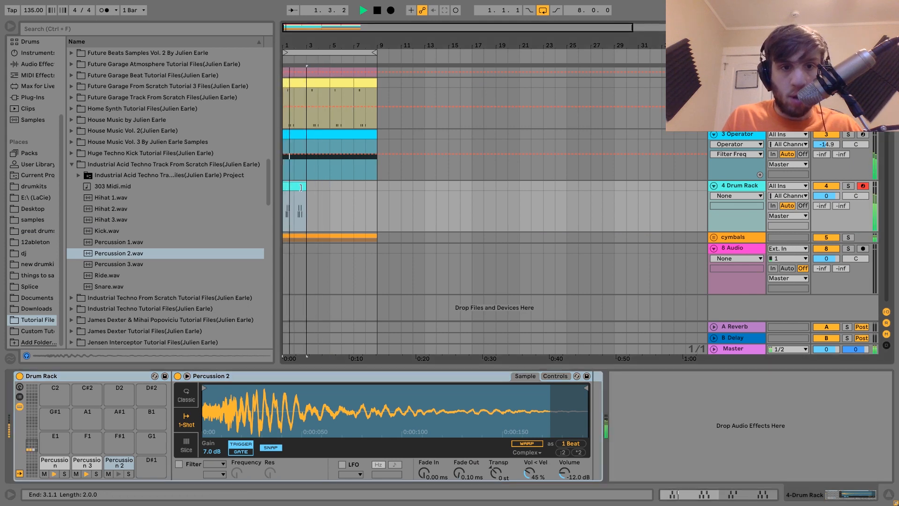
drag(327, 186, 377, 186)
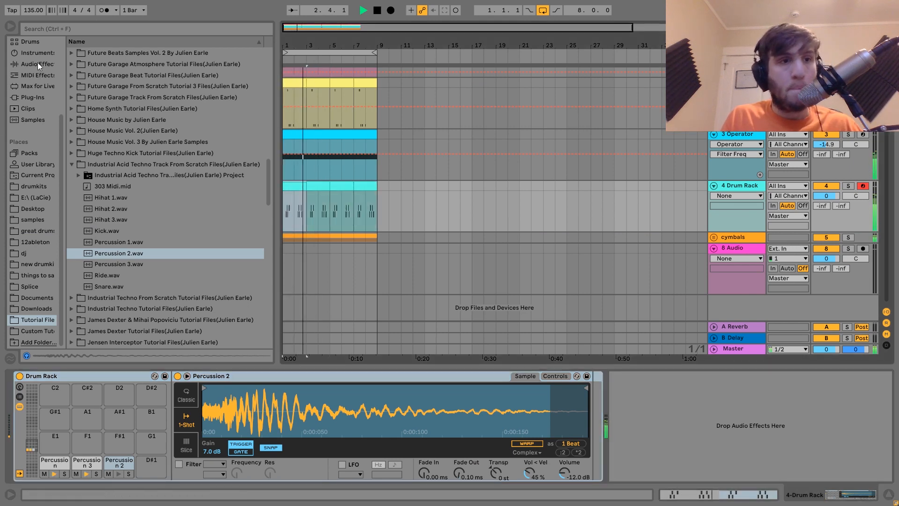
Step: Solo the Drum Rack track, add Drum Buss with Medium drive, 37% Crunch and 4.49 kHz Damp, and lower the track to -9.8 dB
click(39, 64)
drag(103, 175, 388, 191)
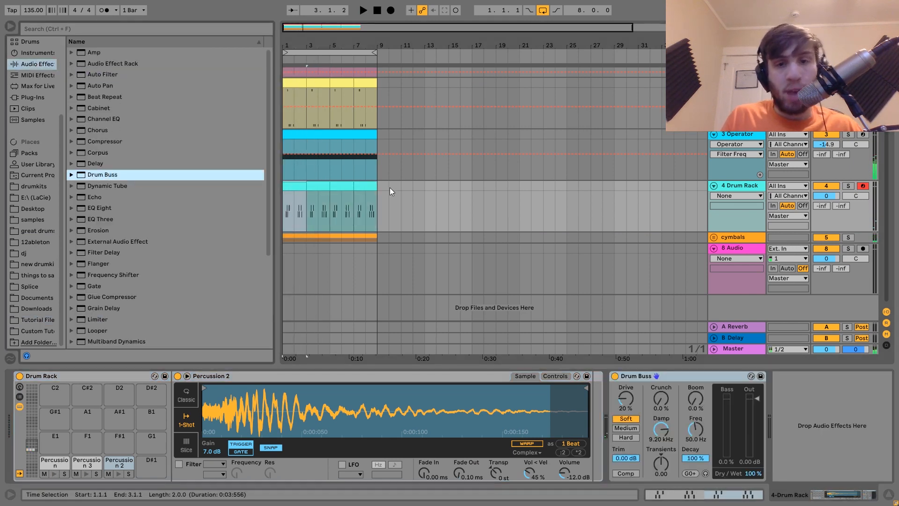
click(848, 186)
click(660, 429)
drag(661, 429, 661, 440)
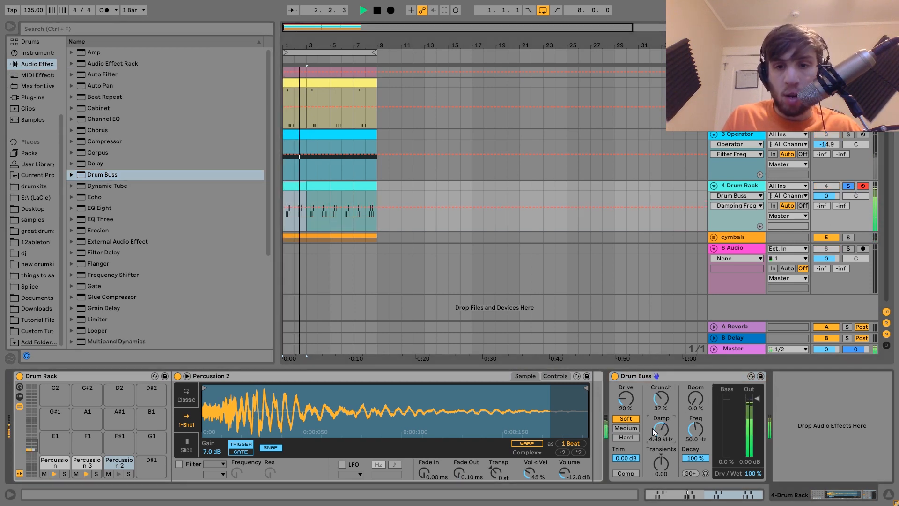
click(626, 428)
drag(827, 195, 827, 213)
Step: Insert an Echo between the Drum Rack and the Drum Buss
scroll(170, 250, down, 2)
key(space)
scroll(151, 238, up, 2)
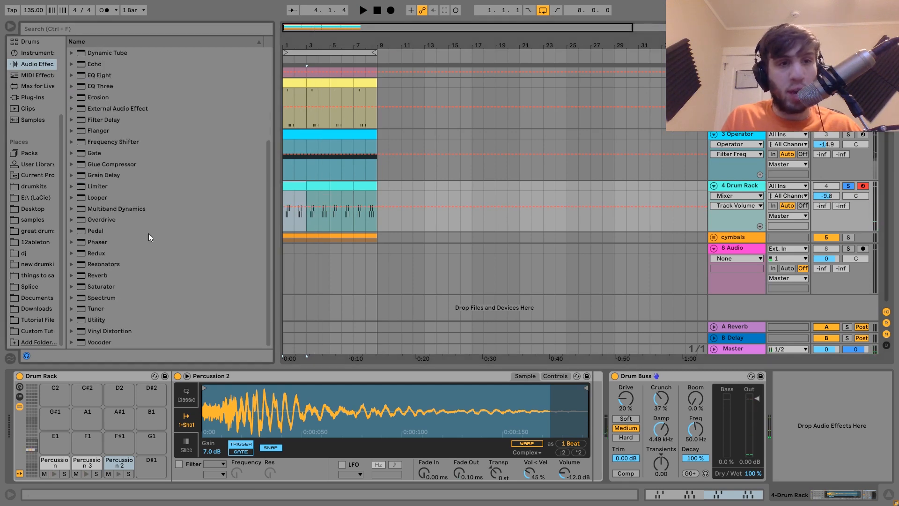
click(89, 155)
key(Return)
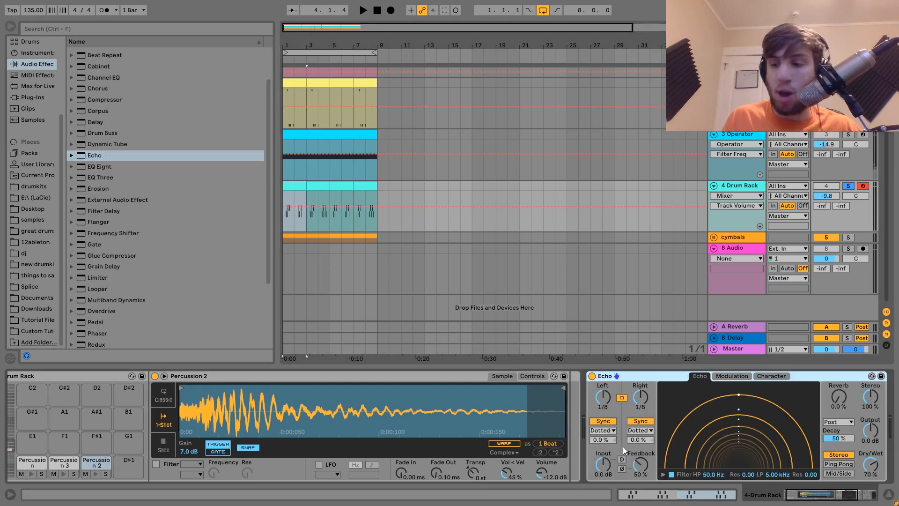
Step: Set Echo to unsynced 39.5 ms delays at 33% dry/wet, and bring the track back unsoloed at -7.2 dB
key(space)
drag(638, 403, 639, 431)
drag(870, 464, 871, 482)
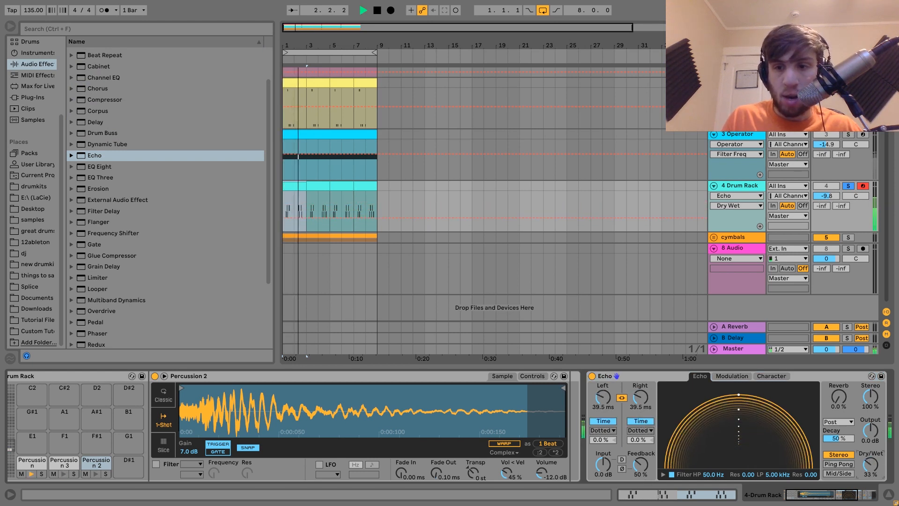
drag(829, 197, 829, 191)
Step: Add a Saturator after the Drum Buss on the percussion track
scroll(704, 444, down, 5)
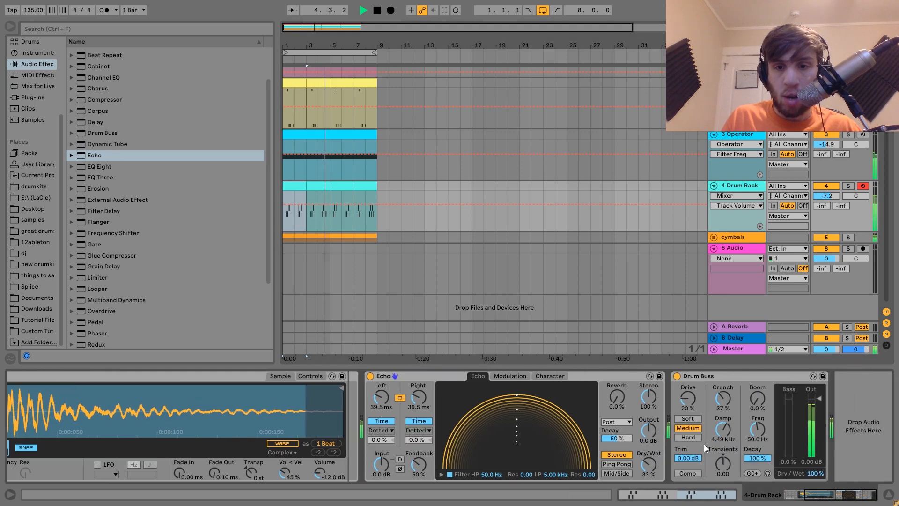
scroll(130, 125, down, 4)
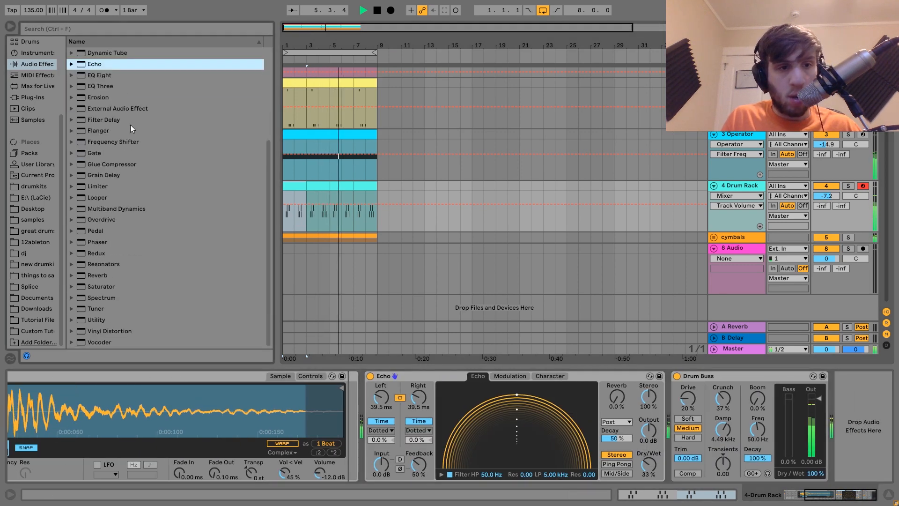
click(101, 285)
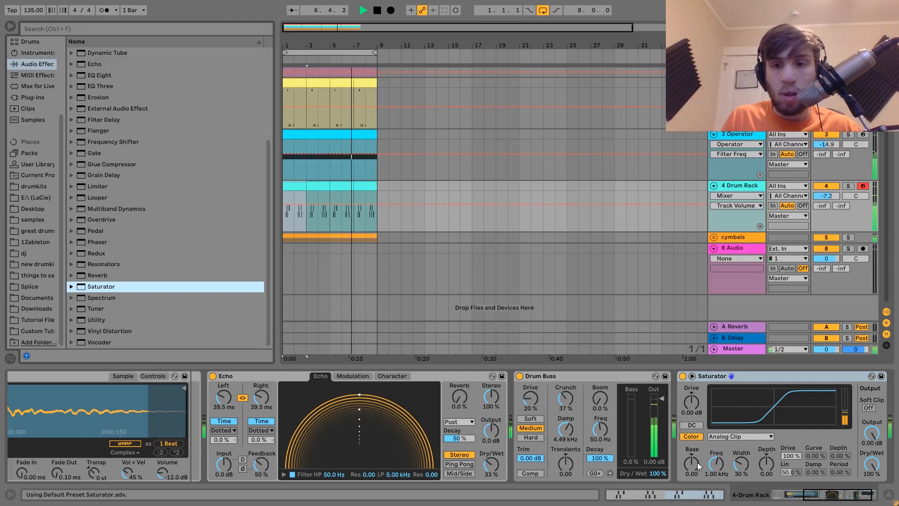
Step: Solo the Drum Rack, set the Saturator to Base 34.9, Drive 7.43 dB and Depth 10.3, and move it between Echo and Drum Buss
drag(692, 464, 691, 455)
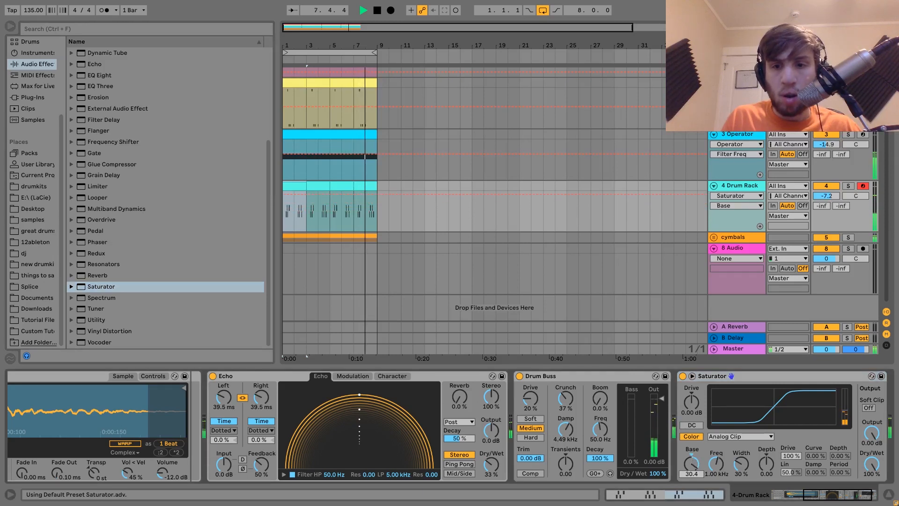
click(848, 186)
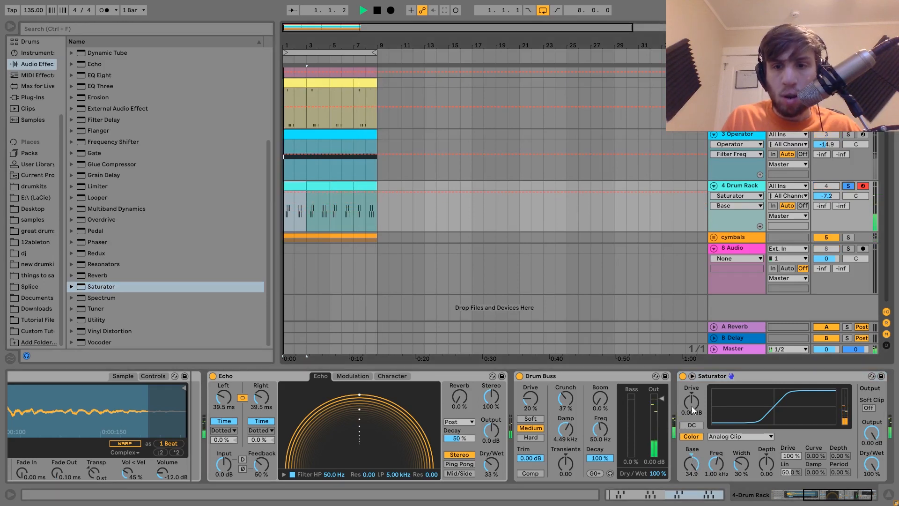
drag(692, 404, 552, 377)
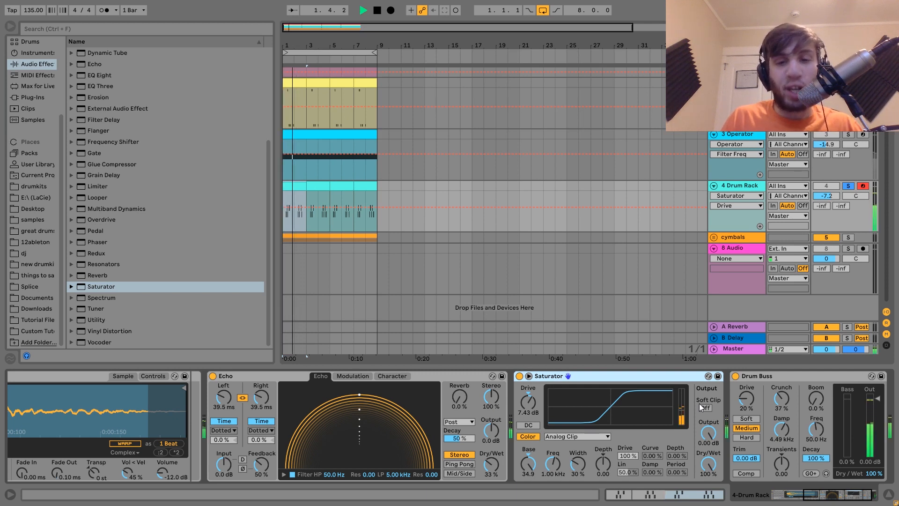
click(602, 464)
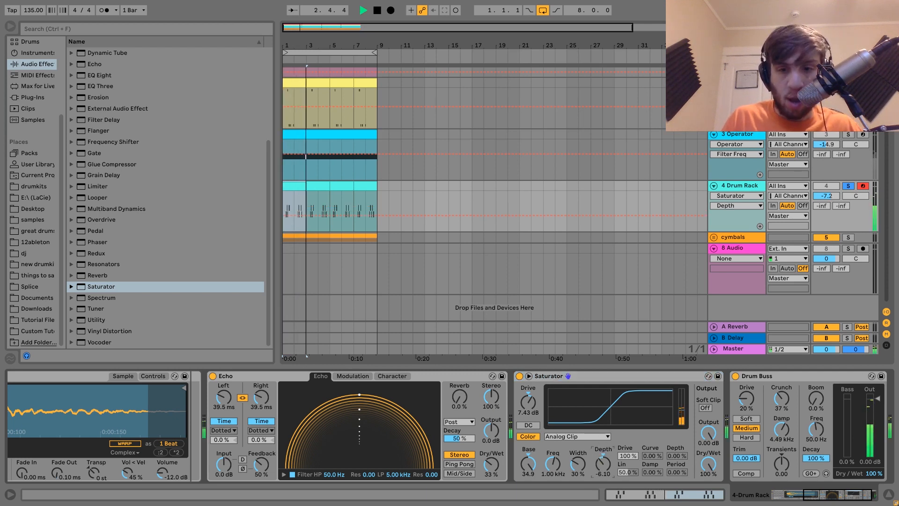
drag(603, 465, 605, 470)
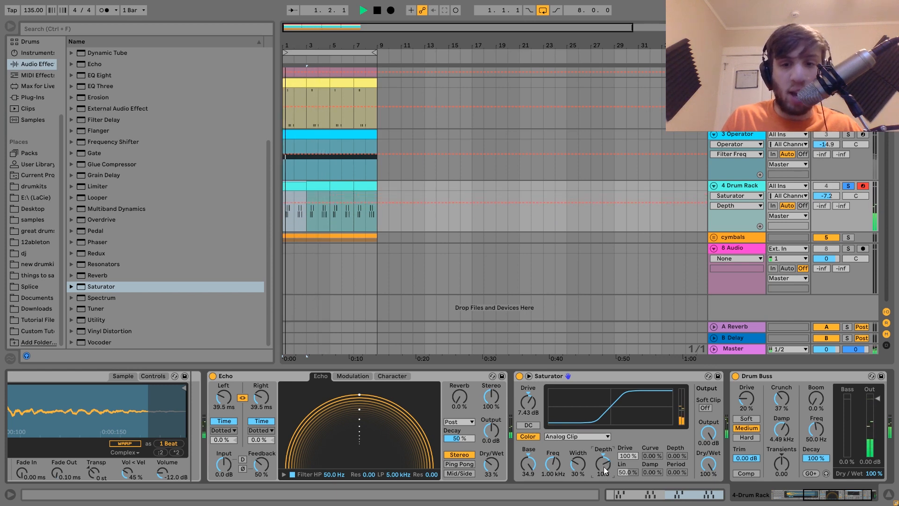
Step: Unsolo the Drum Rack track and rebalance the mix with track 3 Operator at -11.7 dB and Drum Rack at -17.7 dB
click(849, 186)
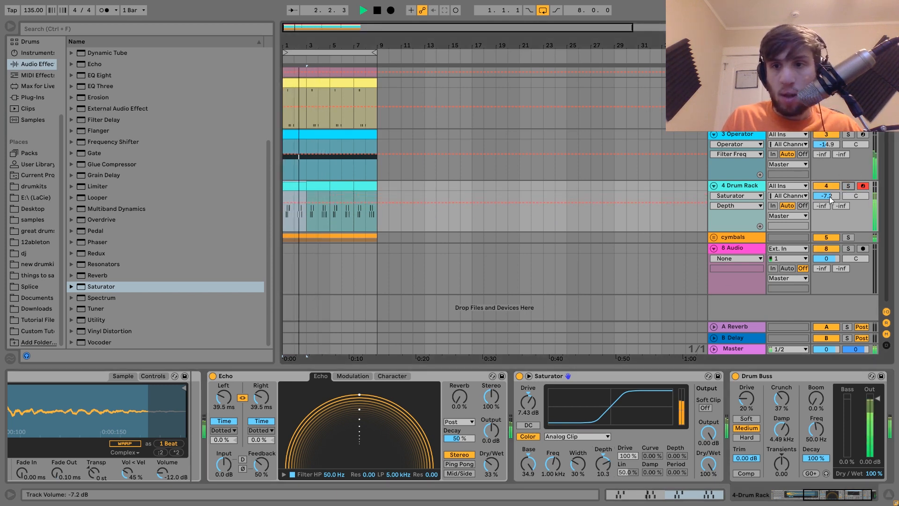
drag(832, 199, 823, 204)
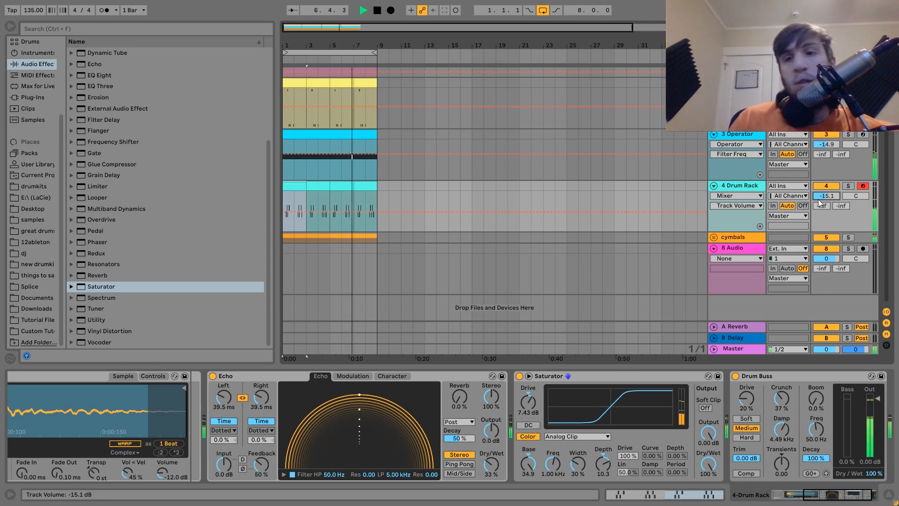
scroll(820, 202, up, 2)
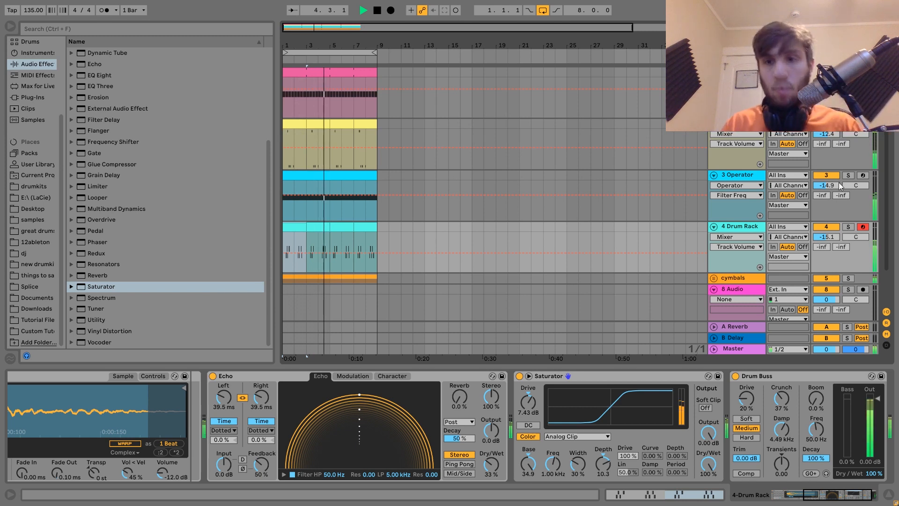
drag(826, 186, 826, 178)
drag(827, 240, 828, 248)
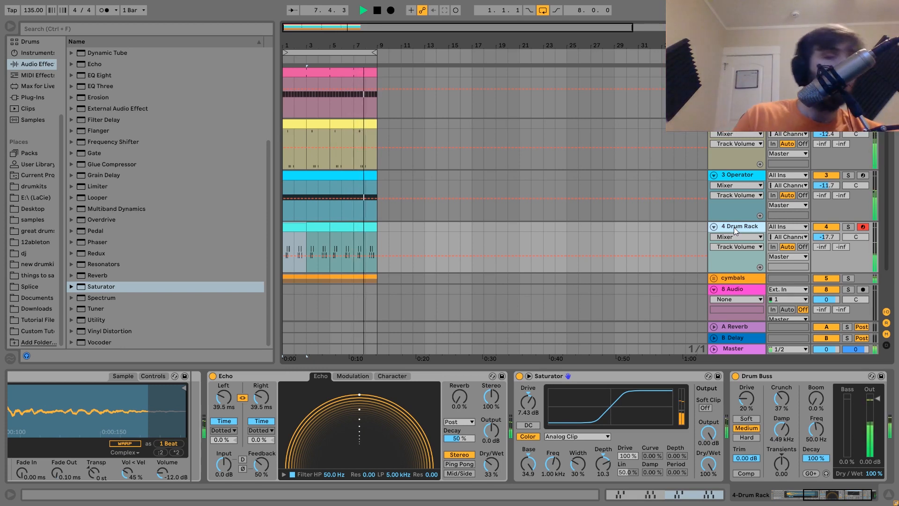
key(space)
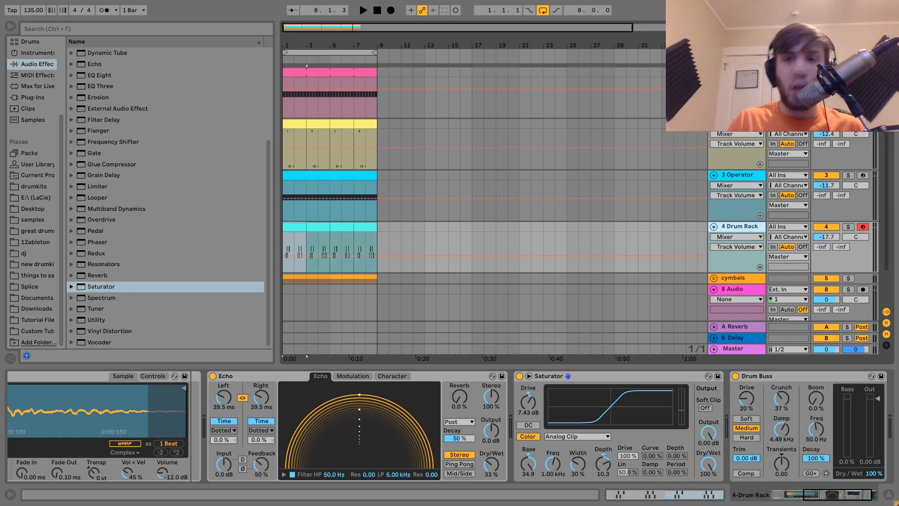
Step: Review the device chains on the Kick track and the two Operator tracks
click(737, 72)
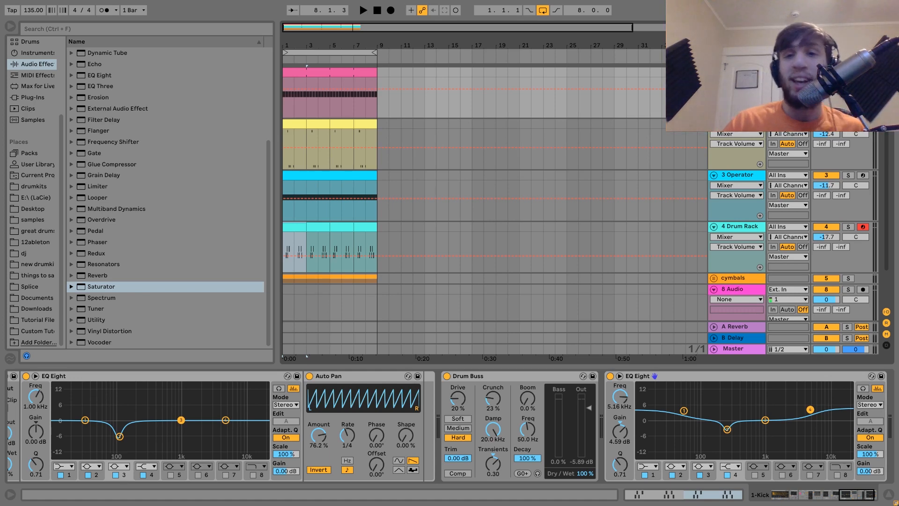
click(737, 124)
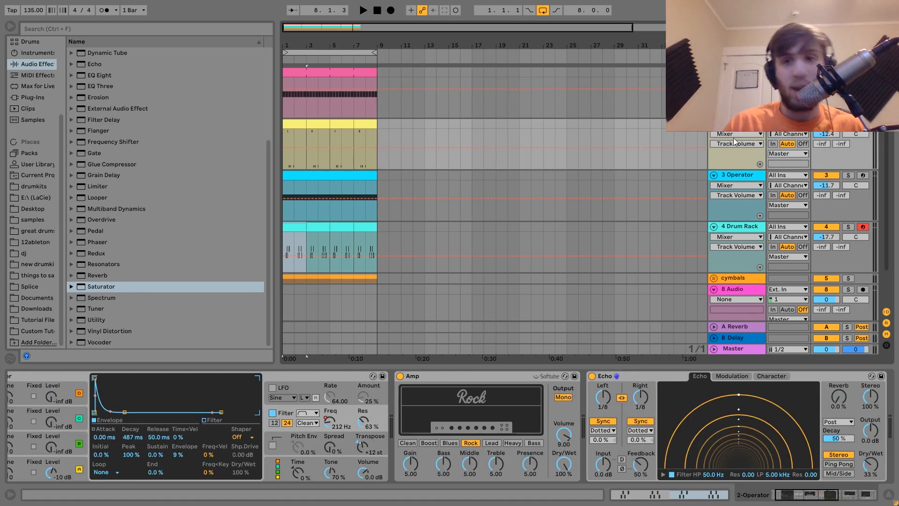
click(733, 176)
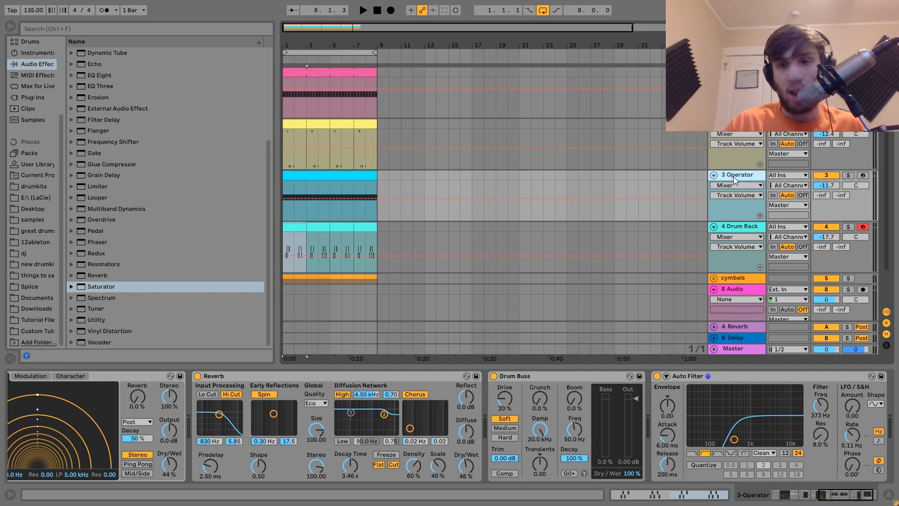
scroll(734, 176, down, 3)
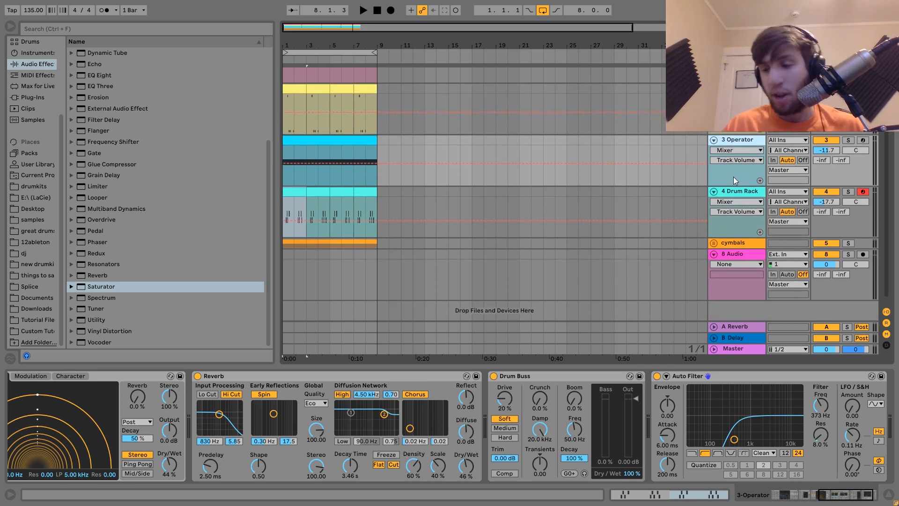